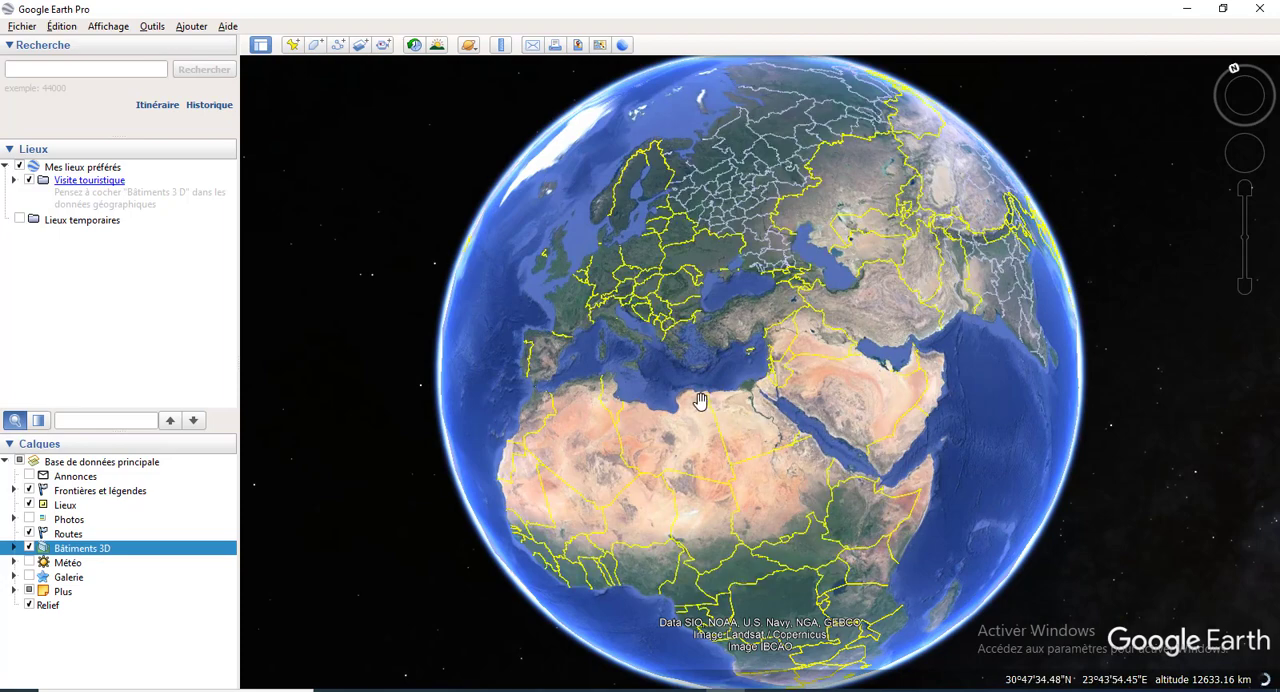
{"action": "scroll", "coordinate": [699, 400], "scroll_direction": "down", "scroll_amount": 1}
{"action": "scroll", "coordinate": [698, 401], "scroll_direction": "down", "scroll_amount": 3}
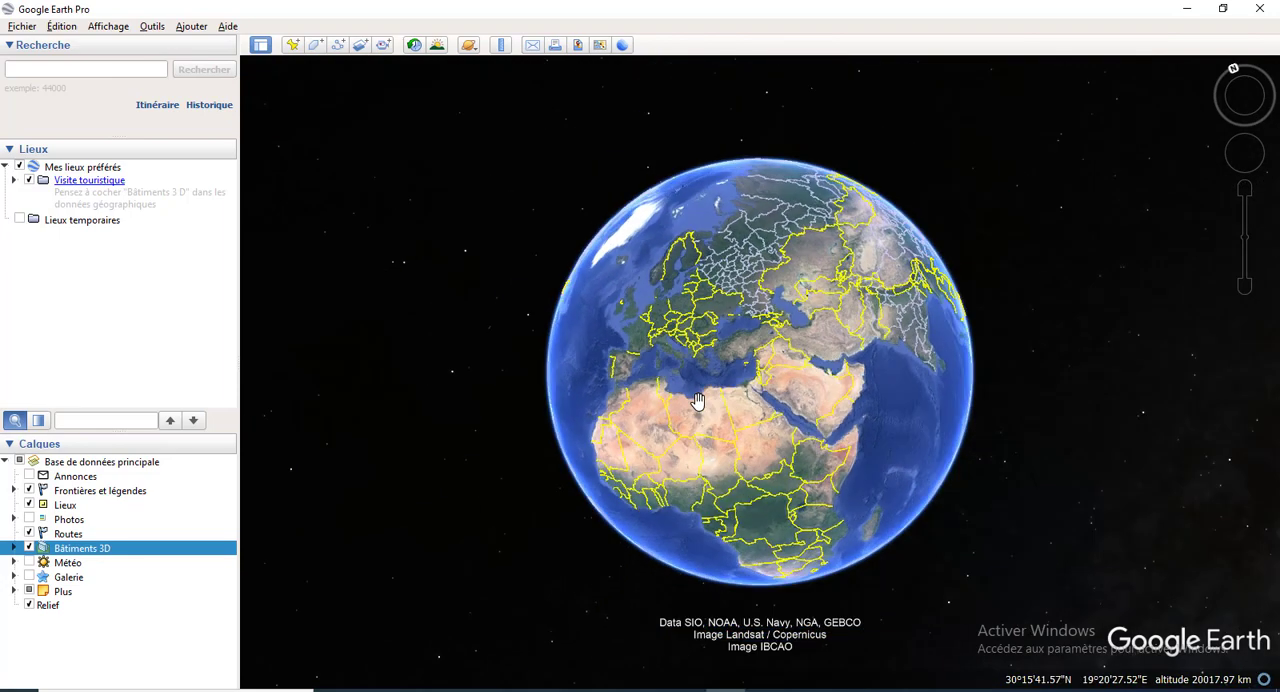
{"action": "scroll", "coordinate": [698, 401], "scroll_direction": "up", "scroll_amount": 4}
{"action": "scroll", "coordinate": [698, 401], "scroll_direction": "down", "scroll_amount": 3}
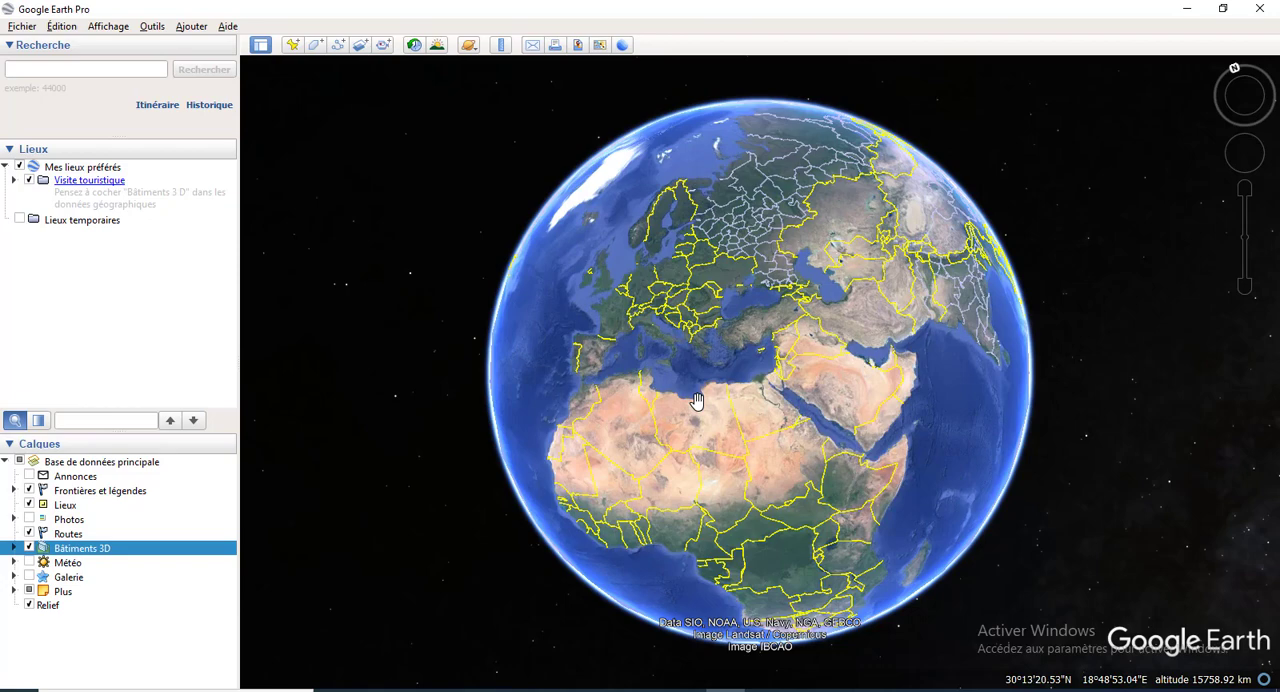
{"action": "scroll", "coordinate": [685, 371], "scroll_direction": "down", "scroll_amount": 4}
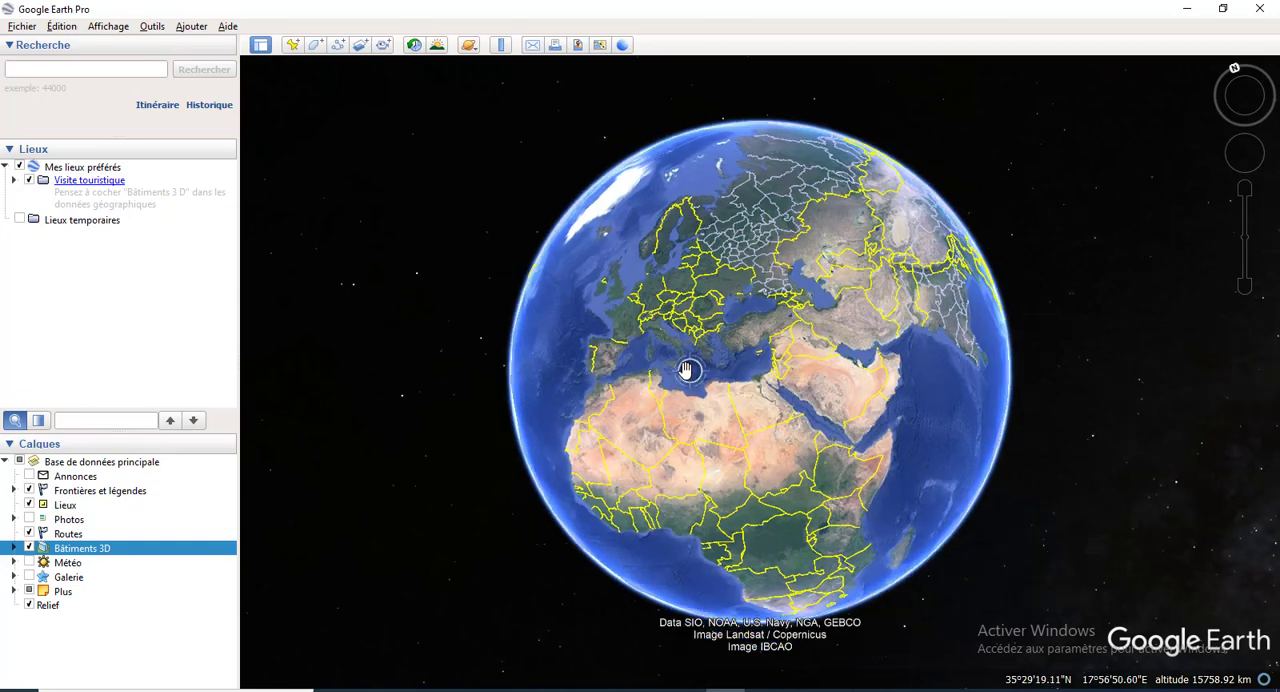
{"action": "scroll", "coordinate": [685, 371], "scroll_direction": "up", "scroll_amount": 4}
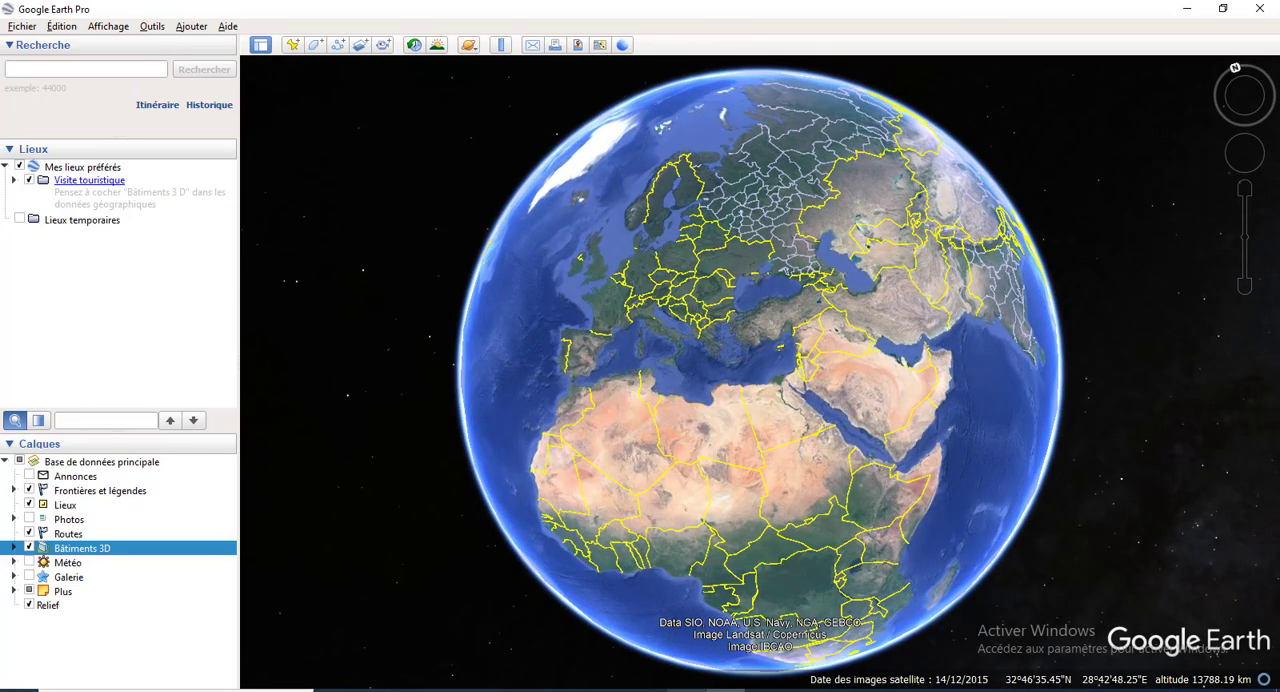
Step: Review the Easting and Northing coordinates of the four tronçons in the Excel workbook, and return to Google Earth Pro
{"action": "left_click", "coordinate": [692, 684]}
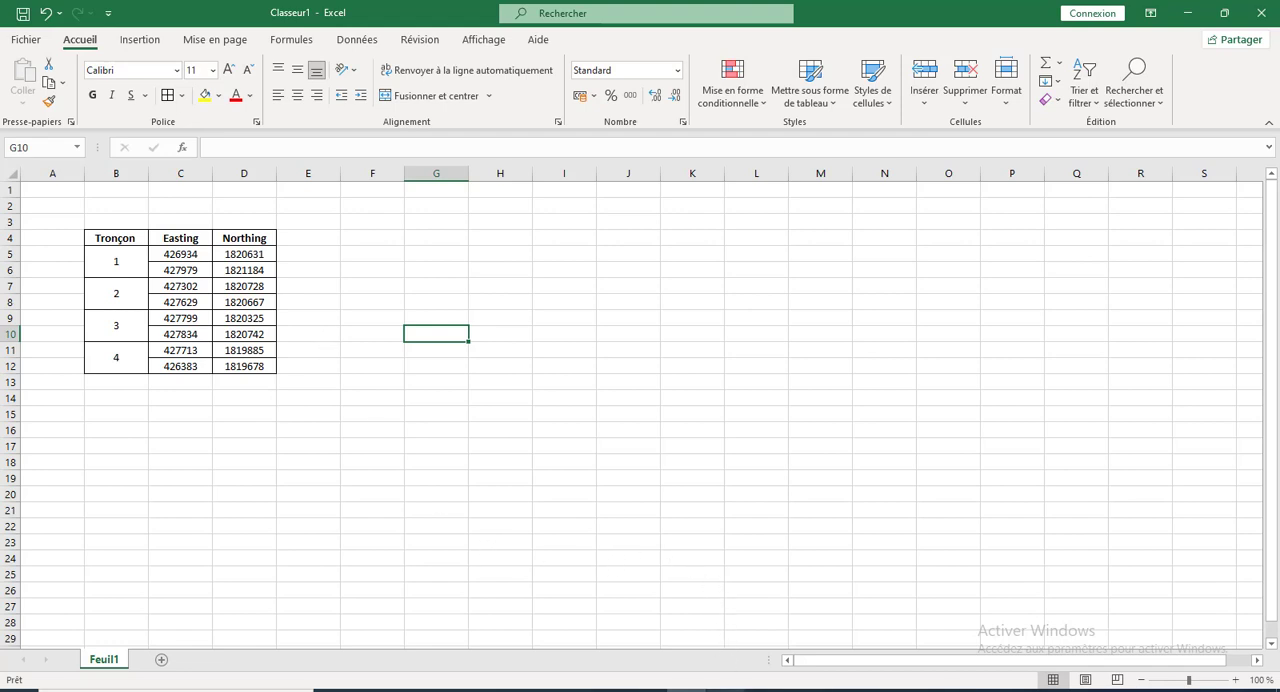
{"action": "left_click", "coordinate": [715, 640]}
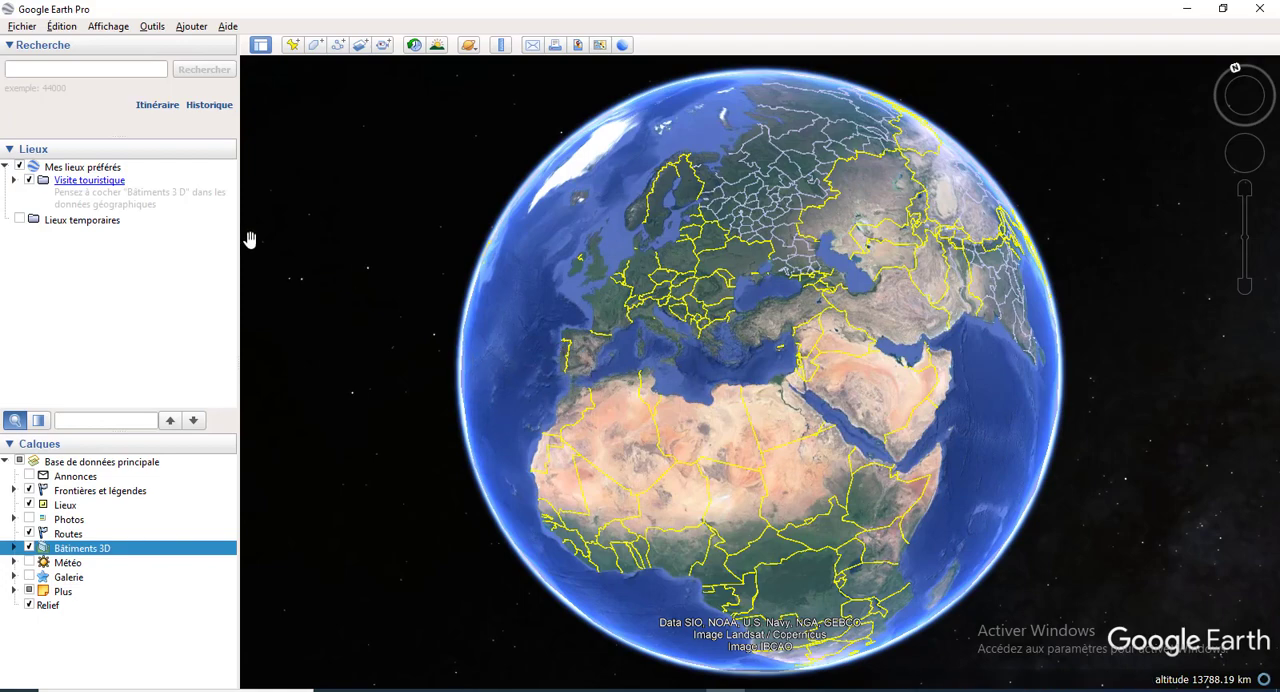
Step: Search for Richard Toll, Saint-Louis, Sénégal and fly to it on the globe
{"action": "left_click", "coordinate": [102, 72]}
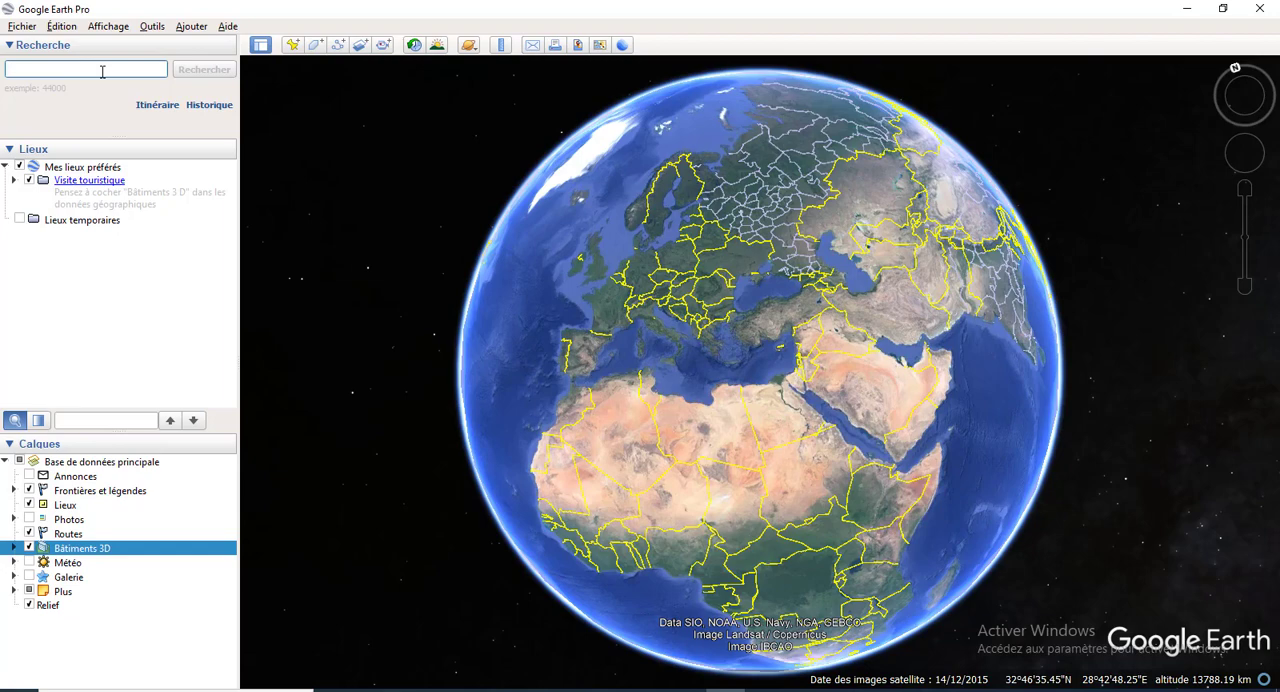
{"action": "type", "text": "richa"}
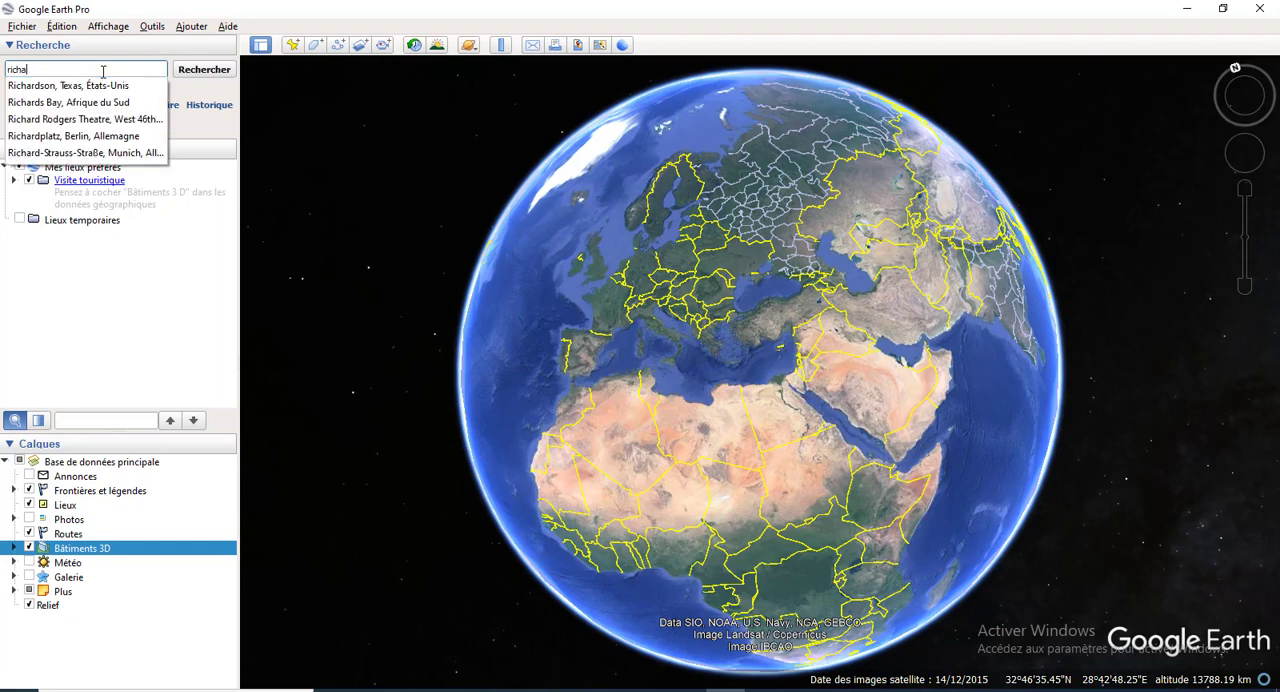
{"action": "type", "text": "rd to"}
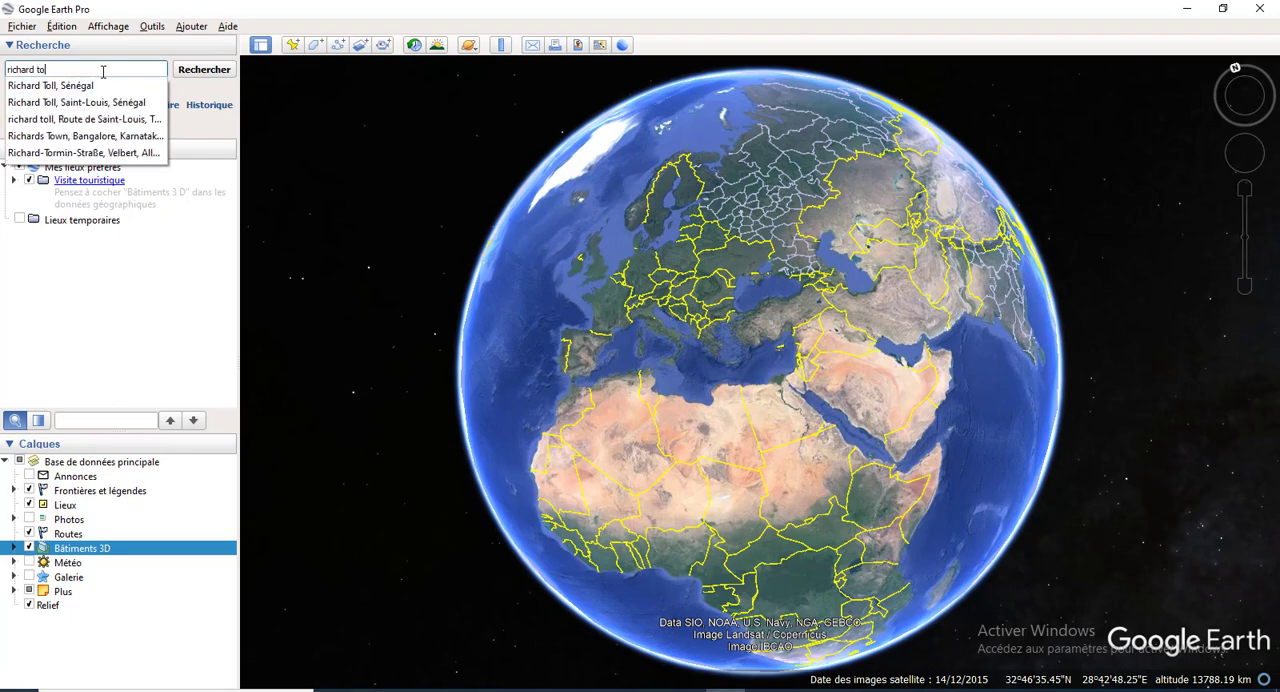
{"action": "type", "text": "ll"}
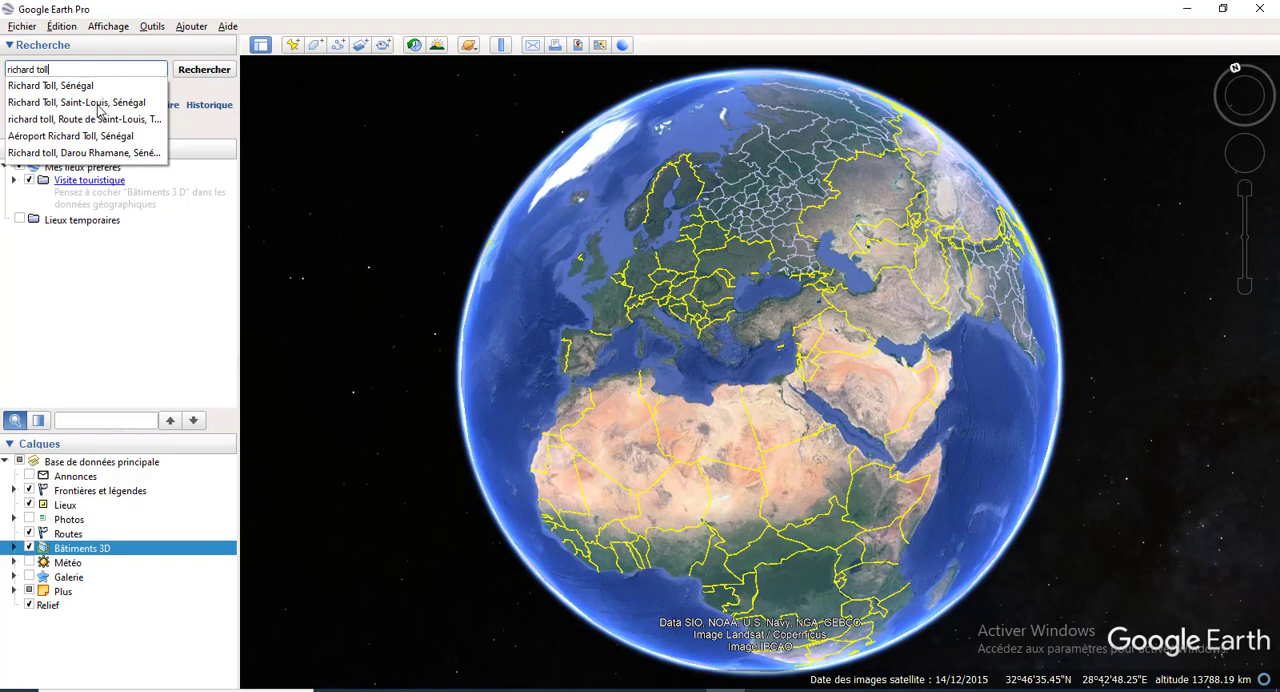
{"action": "left_click", "coordinate": [97, 104]}
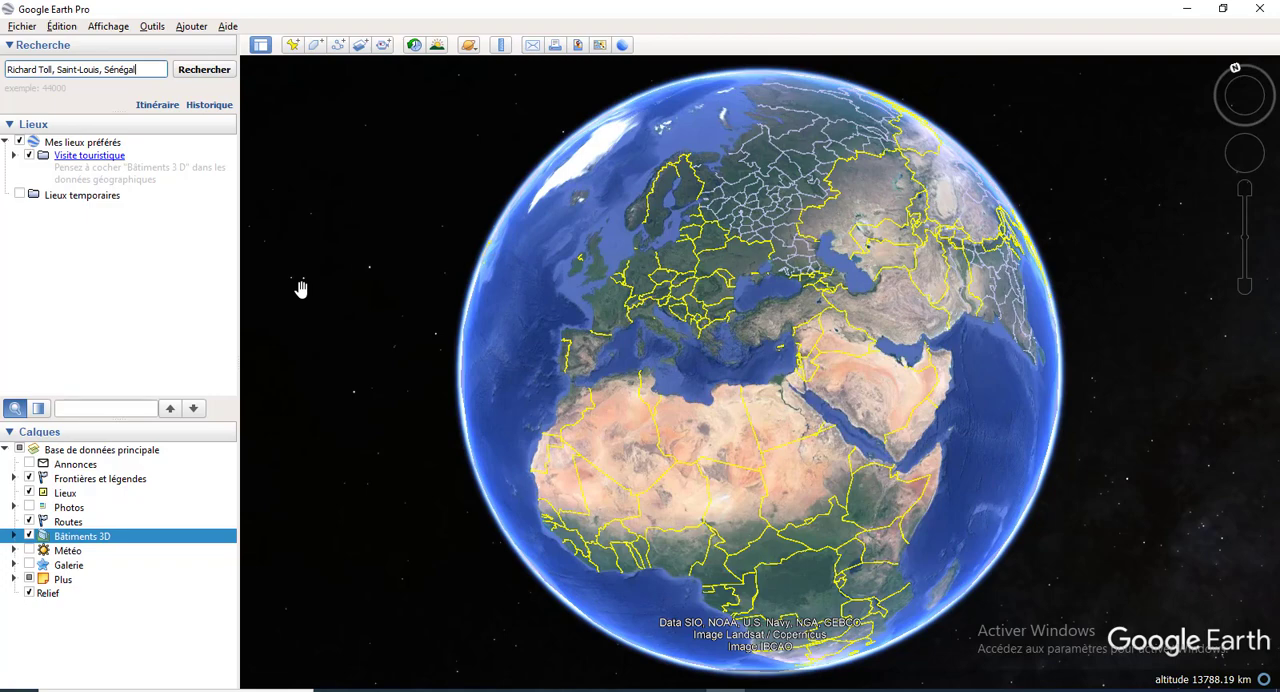
{"action": "key", "text": "Return"}
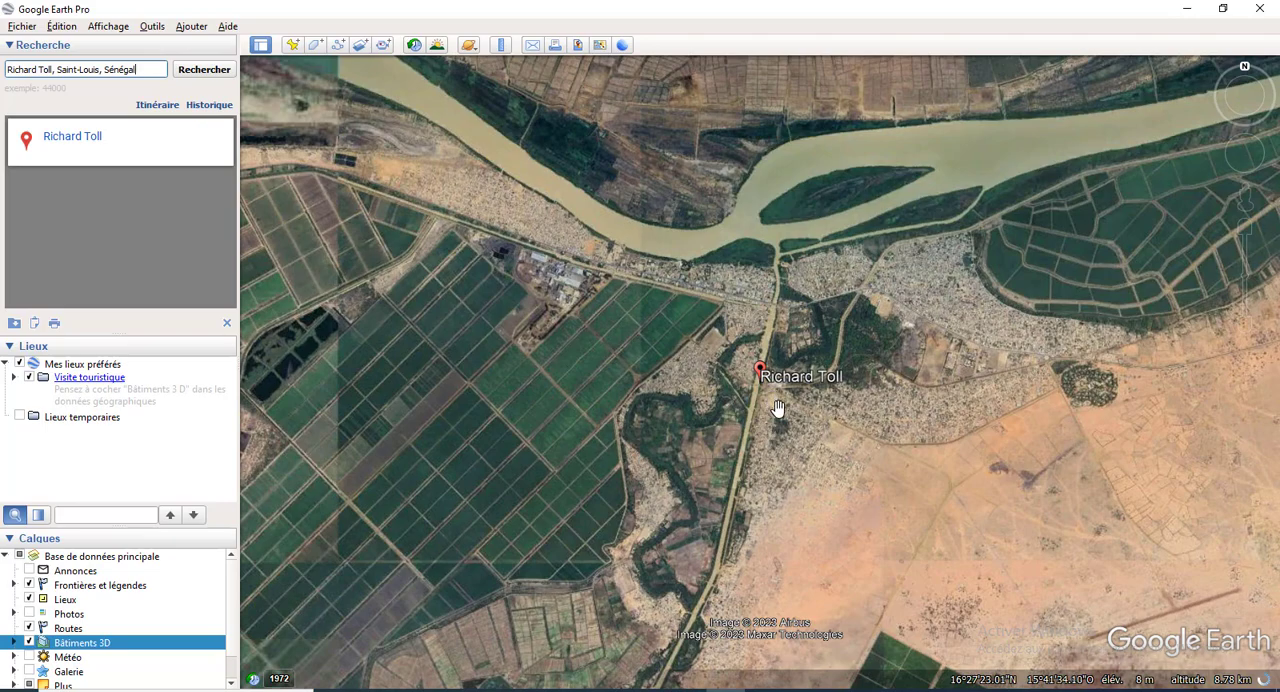
Step: Examine the streets around Richard Toll and check the tronçon coordinate table in Excel before returning to Google Earth Pro
{"action": "scroll", "coordinate": [778, 408], "scroll_direction": "up", "scroll_amount": 2}
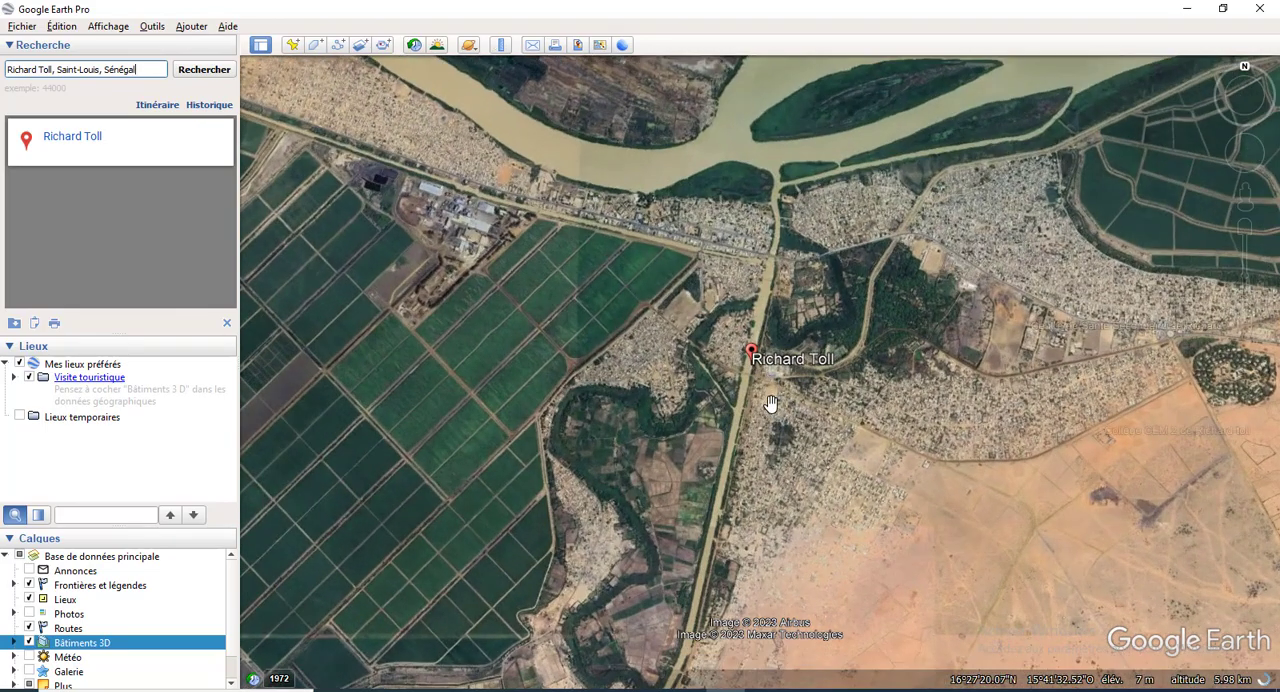
{"action": "scroll", "coordinate": [772, 404], "scroll_direction": "up", "scroll_amount": 3}
{"action": "scroll", "coordinate": [617, 223], "scroll_direction": "up", "scroll_amount": 3}
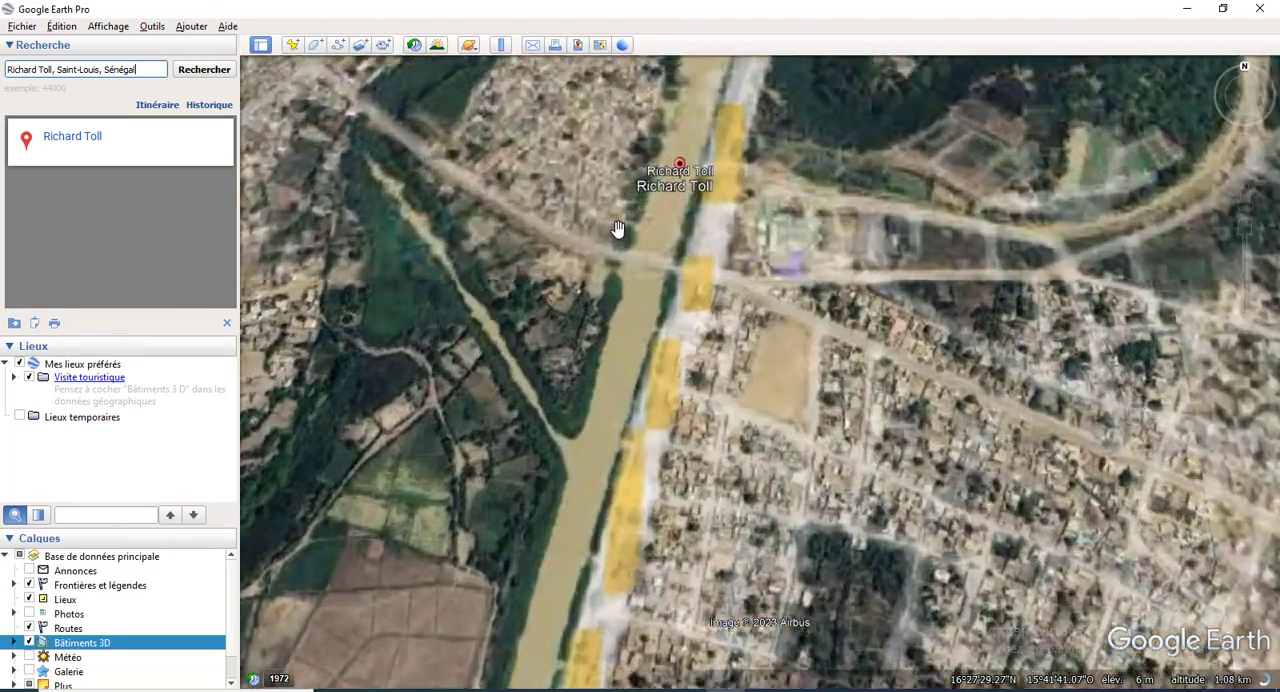
{"action": "scroll", "coordinate": [740, 334], "scroll_direction": "down", "scroll_amount": 4}
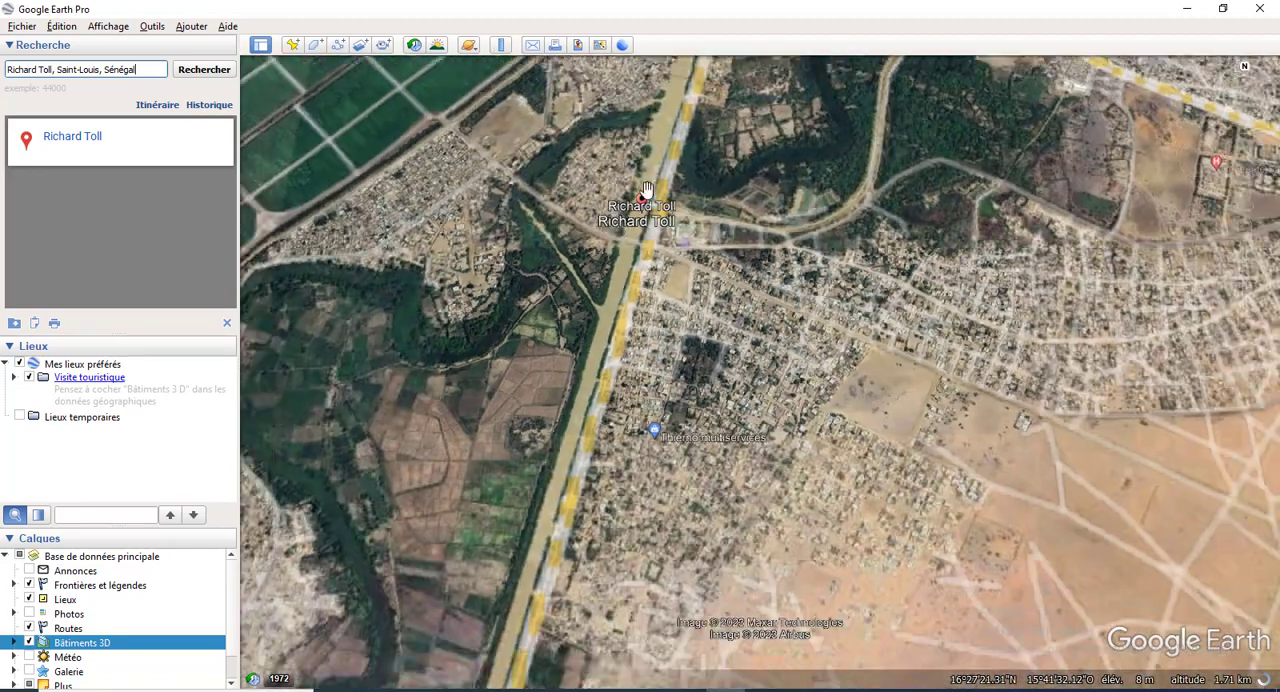
{"action": "scroll", "coordinate": [589, 183], "scroll_direction": "up", "scroll_amount": 3}
{"action": "scroll", "coordinate": [665, 247], "scroll_direction": "down", "scroll_amount": 3}
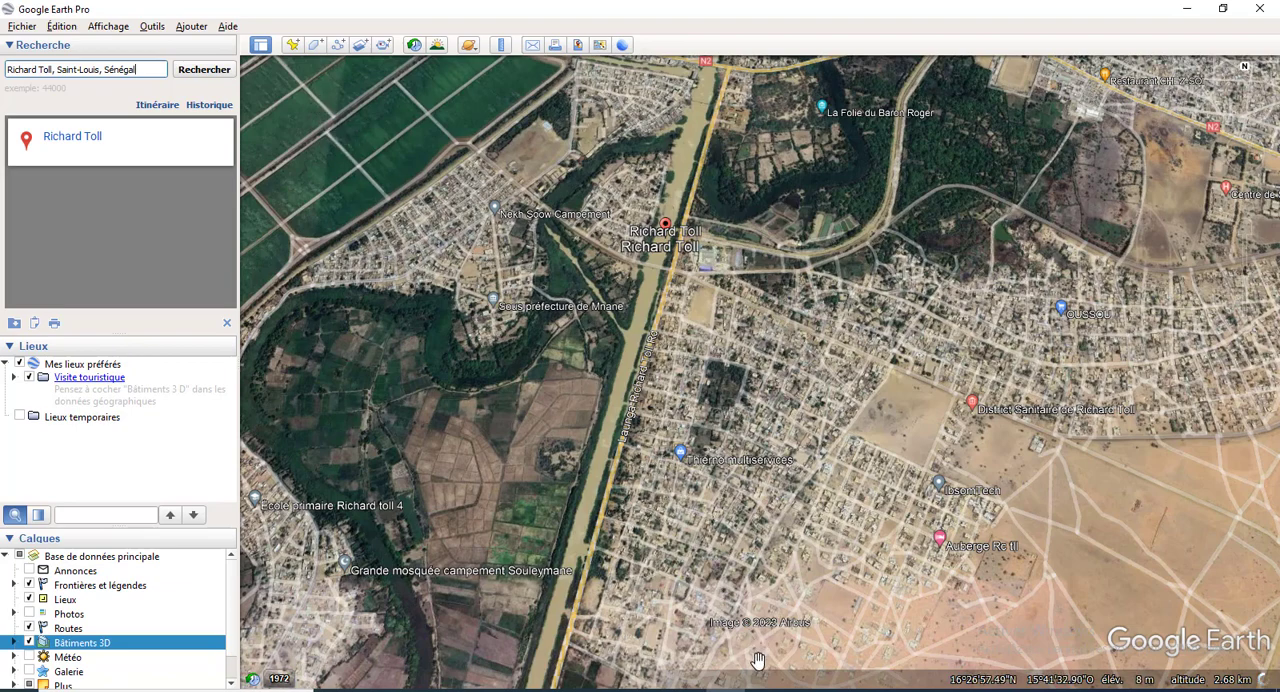
{"action": "mouse_move", "coordinate": [665, 686]}
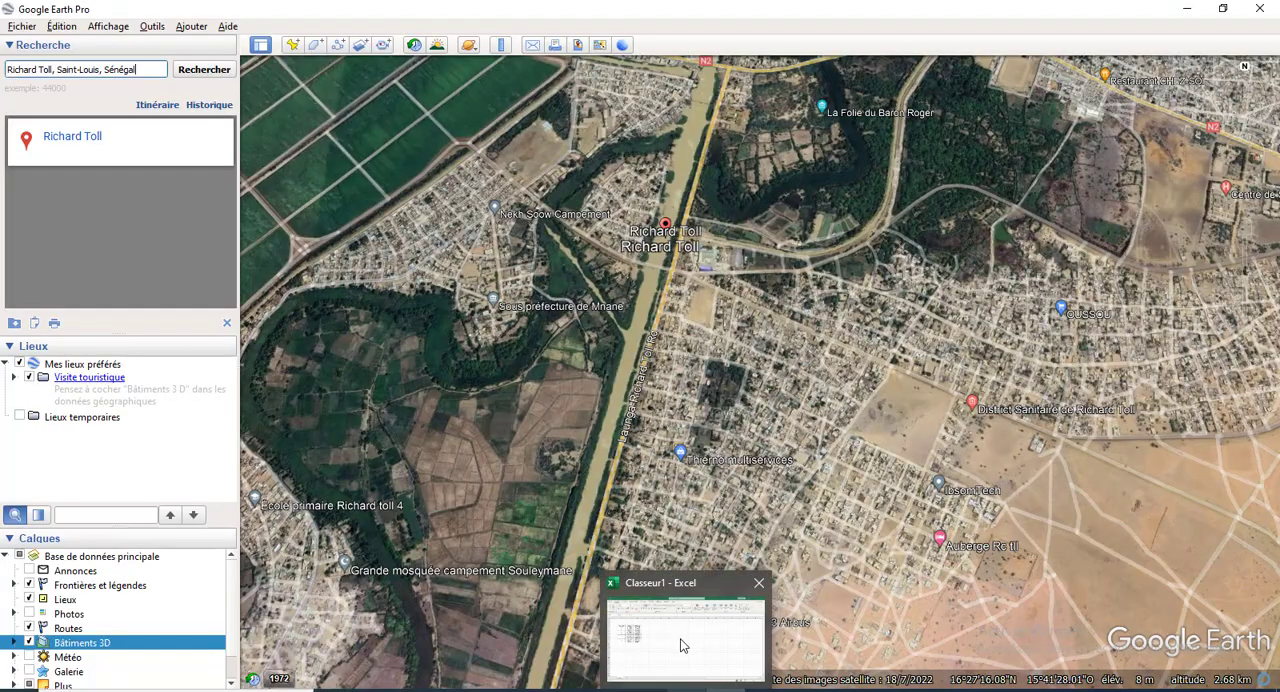
{"action": "left_click", "coordinate": [652, 609]}
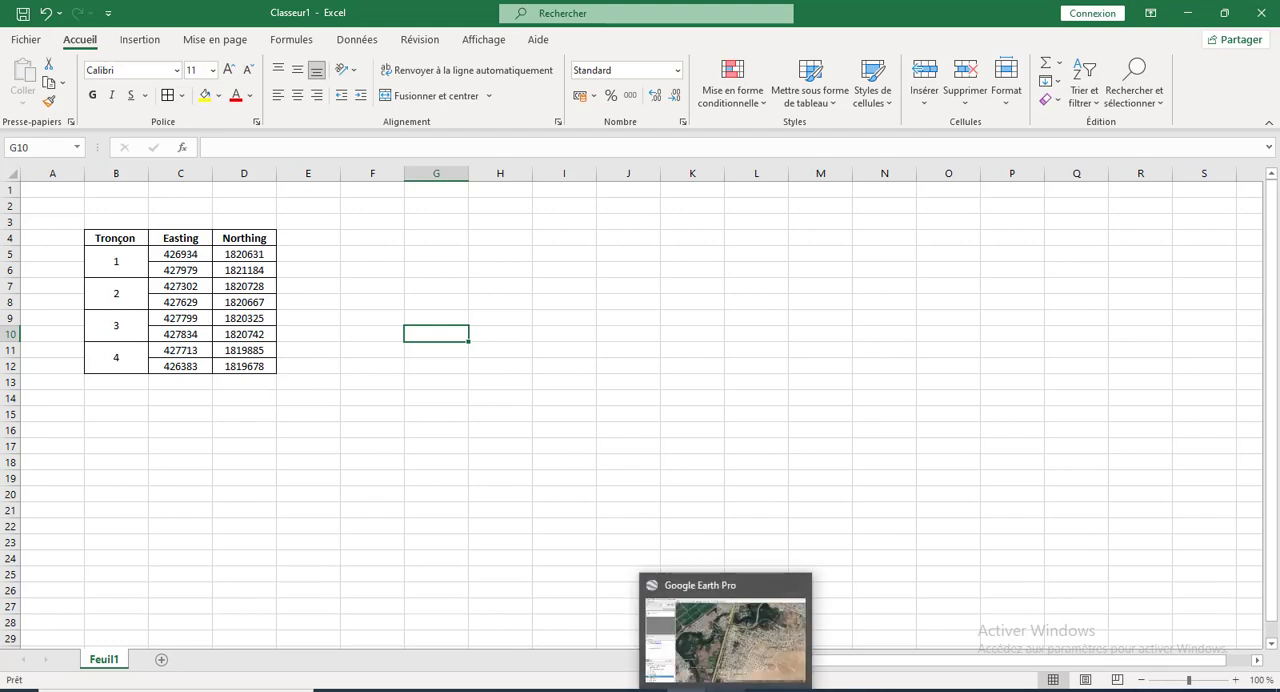
{"action": "left_click", "coordinate": [690, 636]}
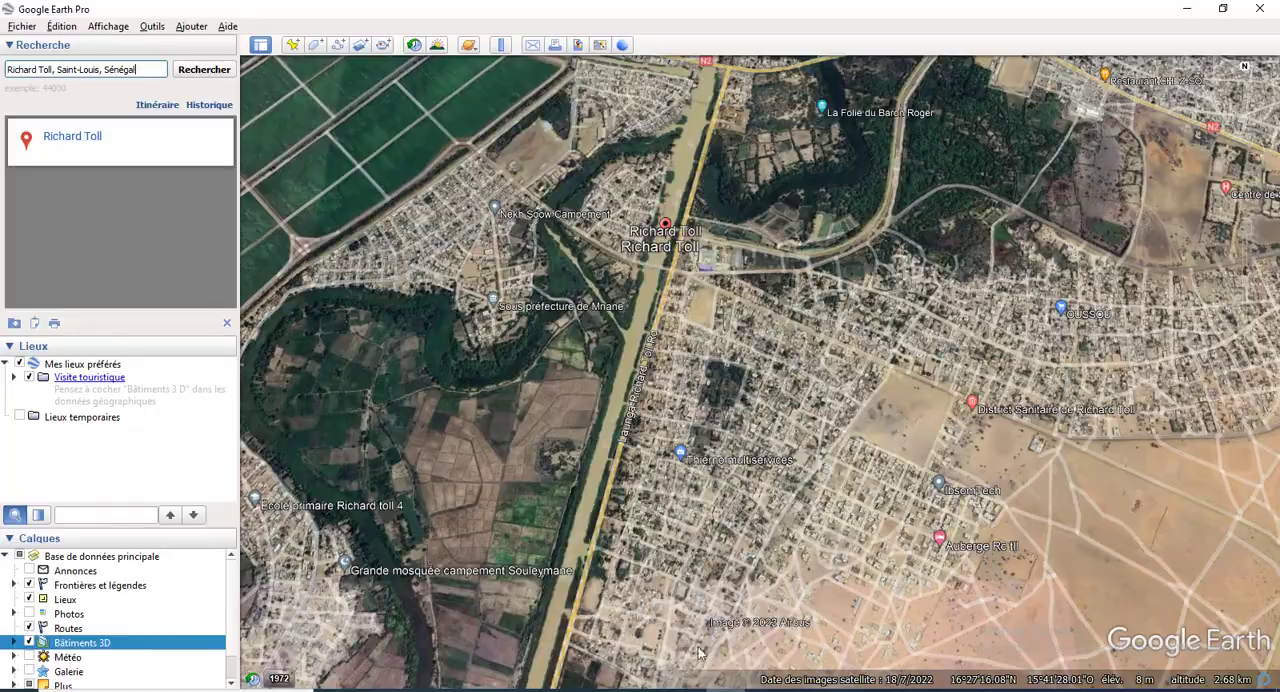
{"action": "left_click", "coordinate": [292, 45]}
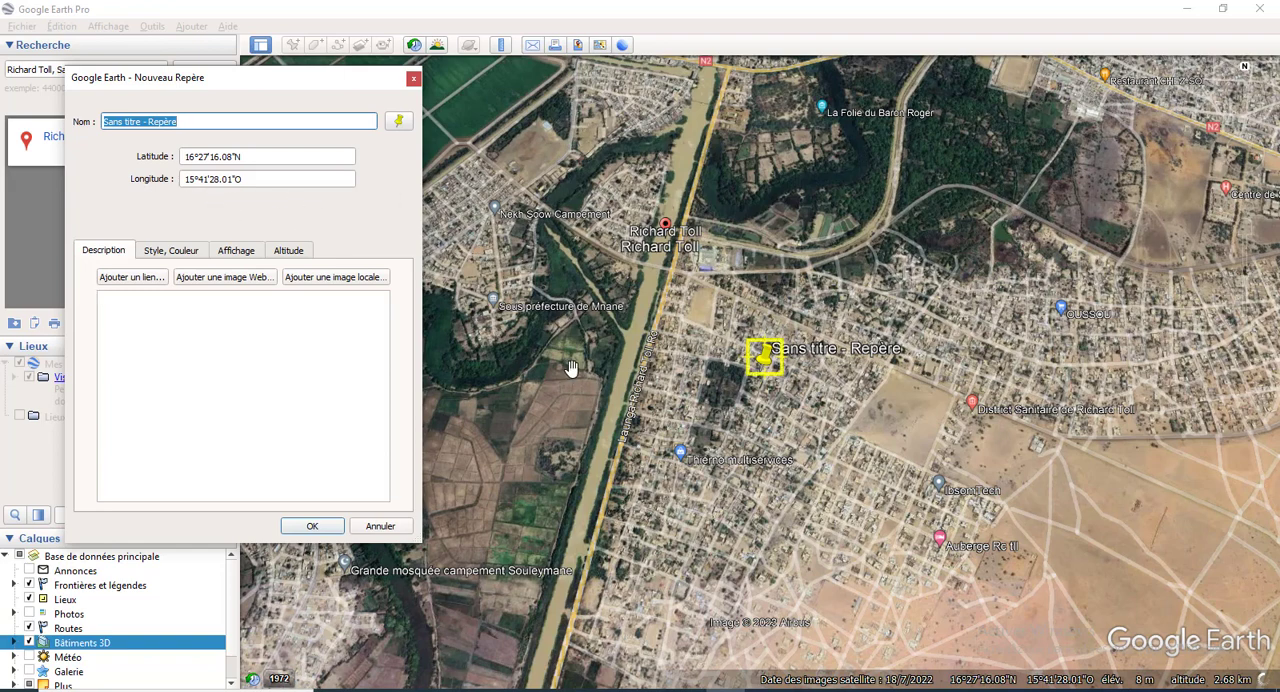
{"action": "mouse_move", "coordinate": [686, 690]}
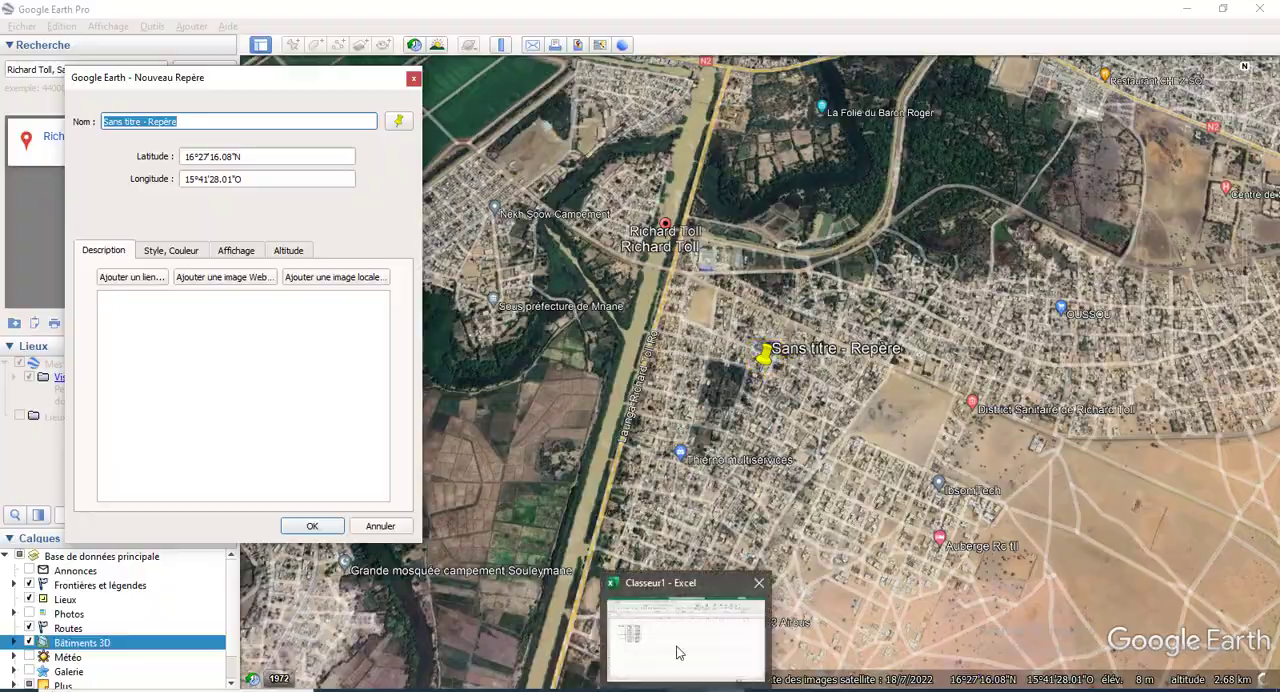
{"action": "left_click", "coordinate": [677, 652]}
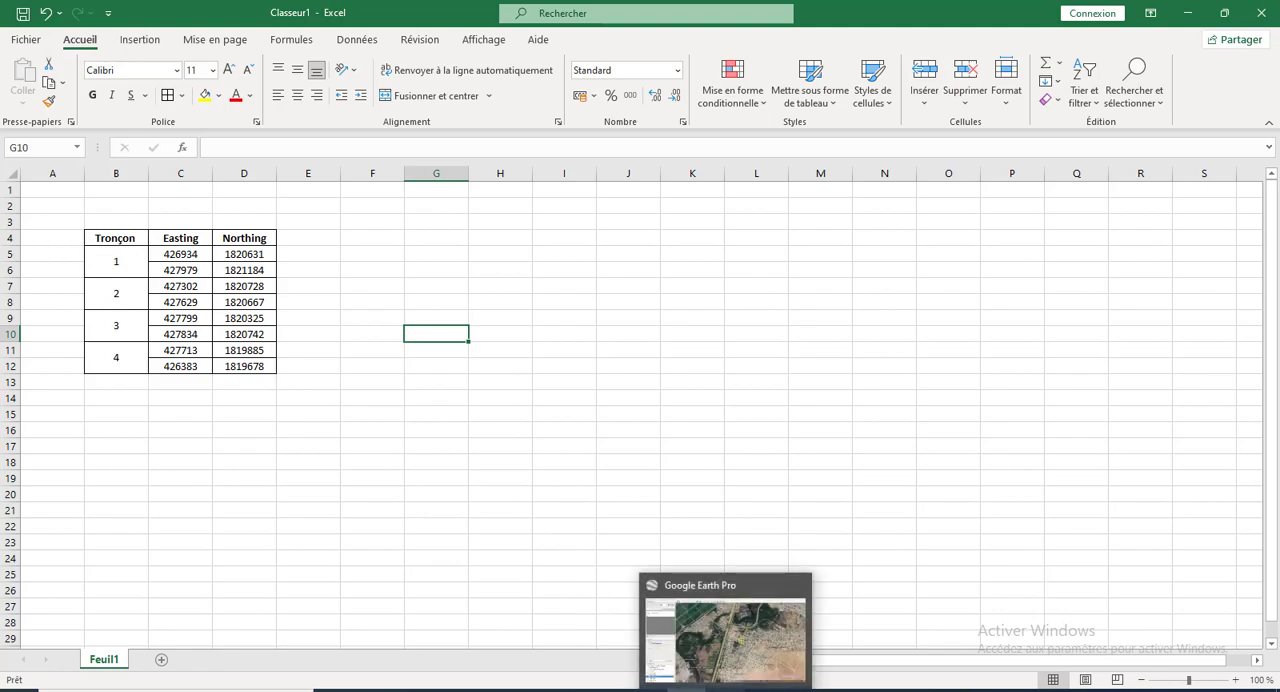
{"action": "left_click", "coordinate": [725, 689]}
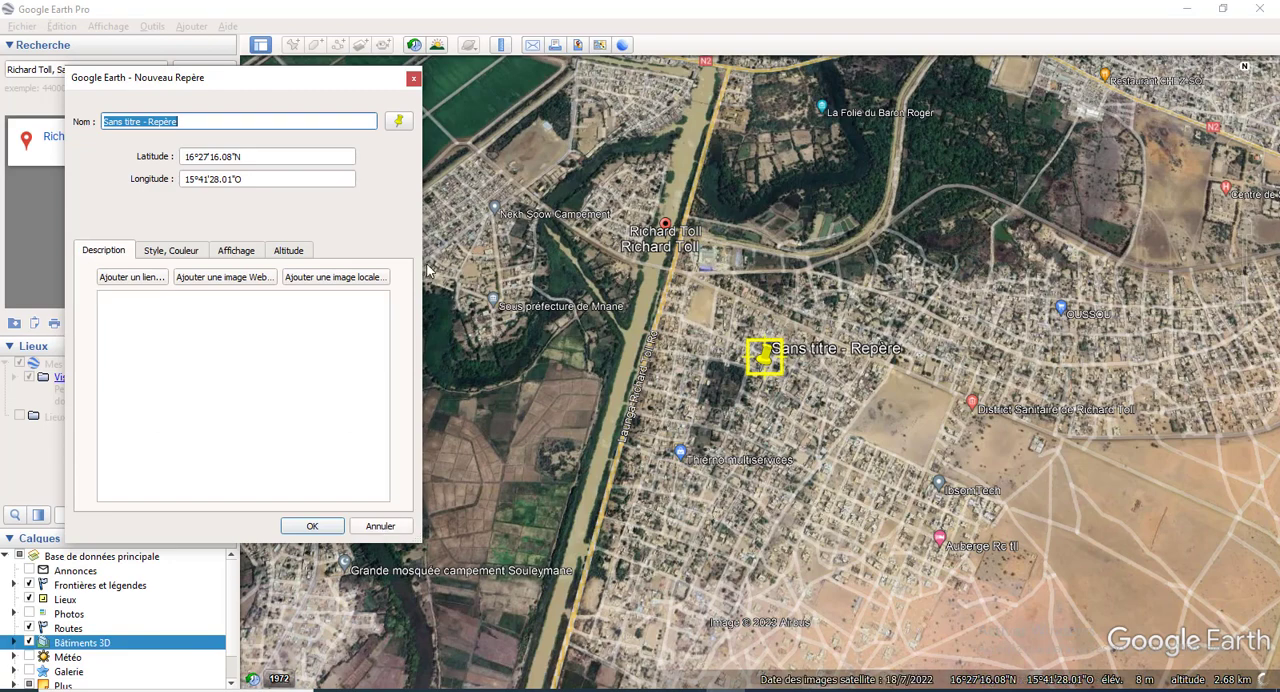
{"action": "left_click", "coordinate": [411, 77]}
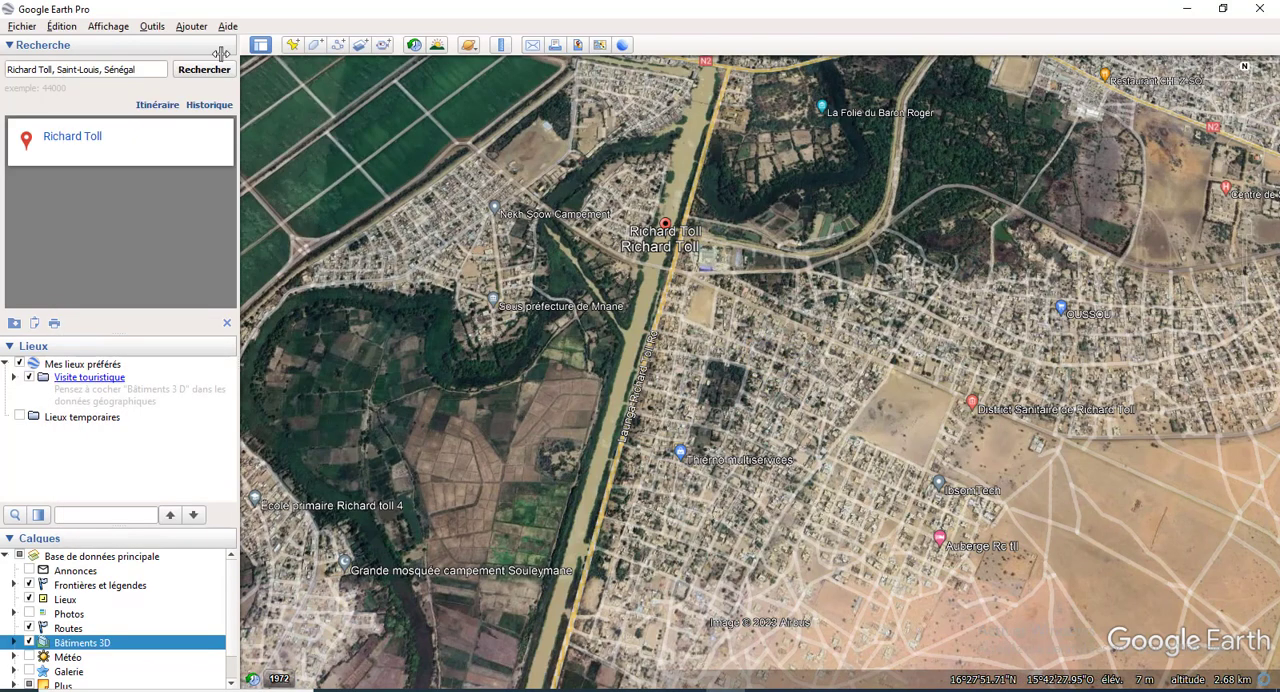
Step: Set the latitude/longitude display to Projection transverse de Mercator in the program options and apply the change
{"action": "left_click", "coordinate": [152, 27]}
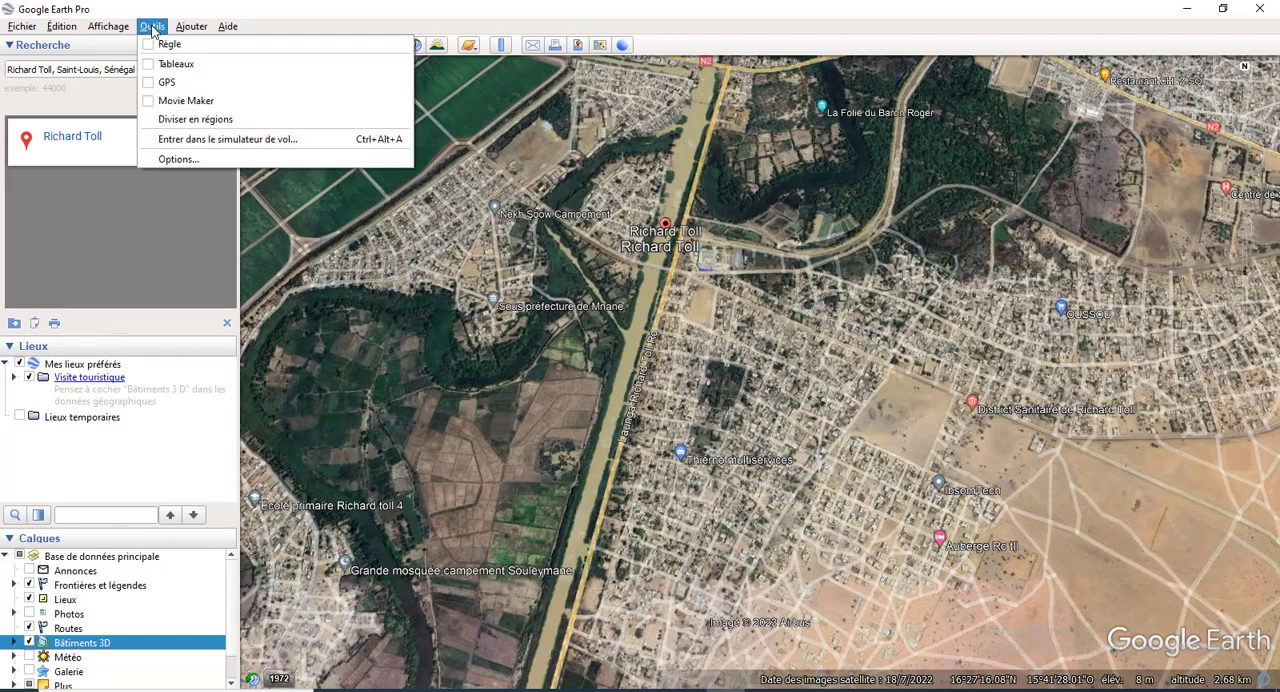
{"action": "left_click", "coordinate": [228, 158]}
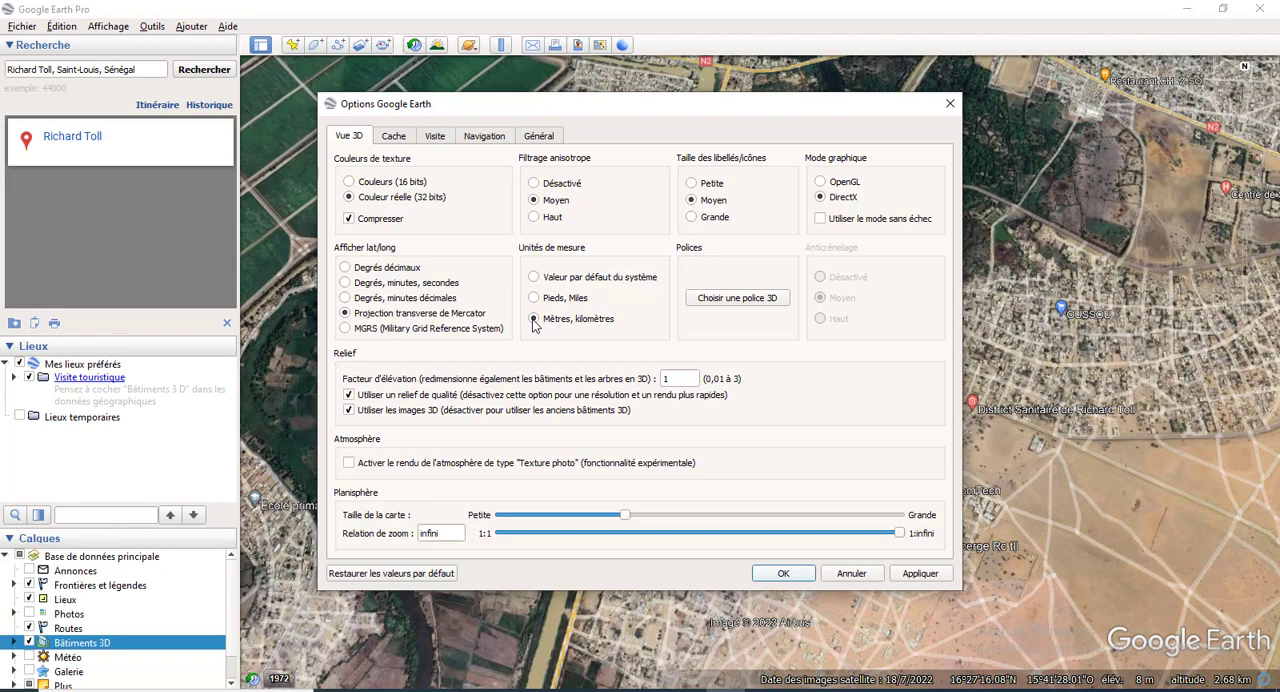
{"action": "left_click", "coordinate": [921, 577]}
{"action": "left_click", "coordinate": [785, 574]}
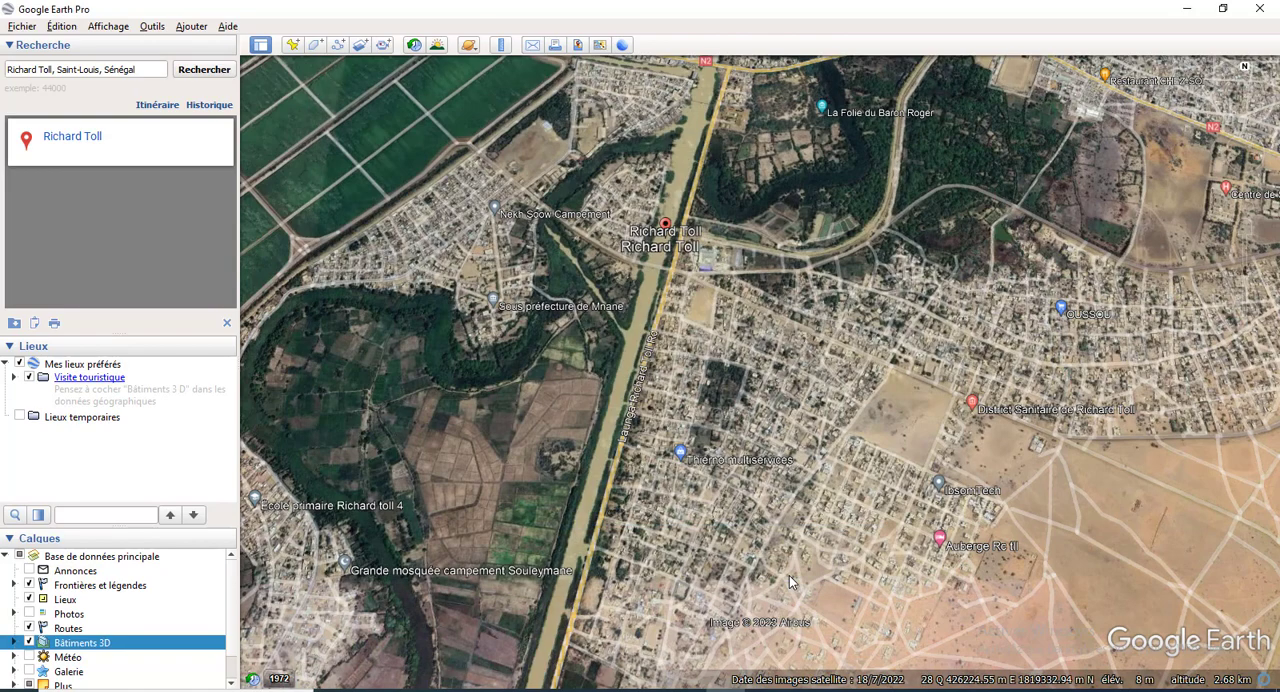
Step: Start a new placemark and set its Abscisse to 426934 m E, copied from the first Easting value in the Excel table
{"action": "left_click", "coordinate": [292, 46]}
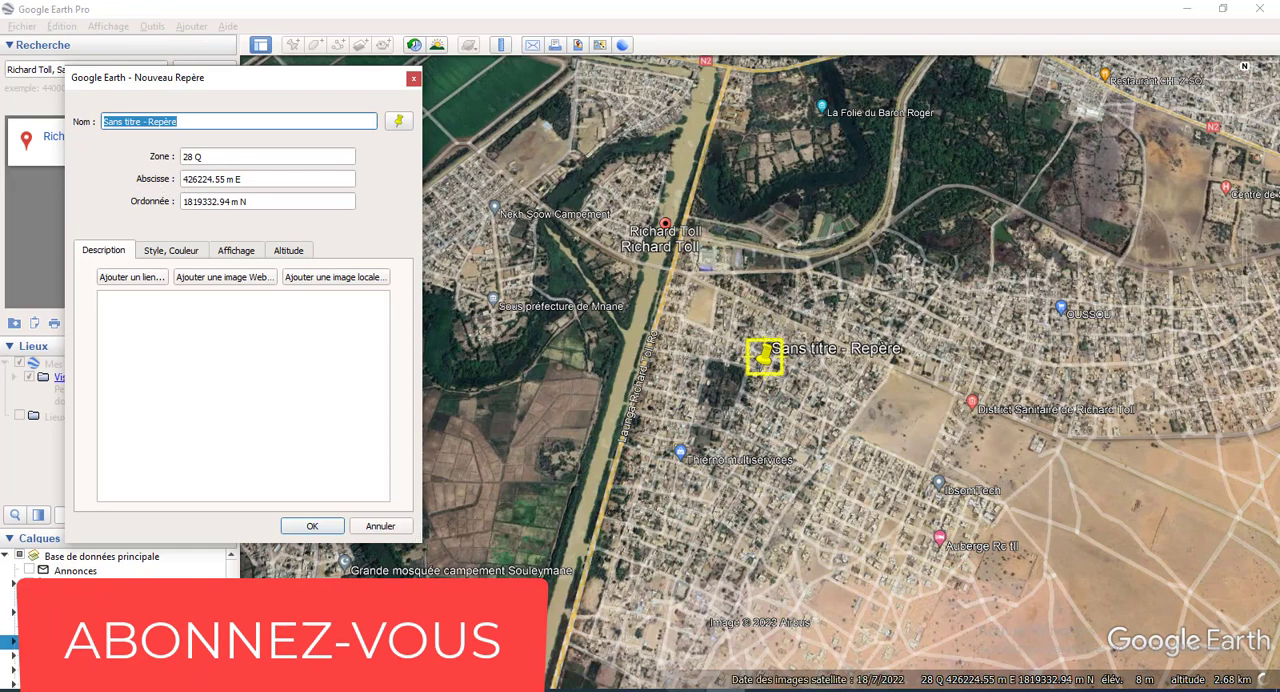
{"action": "mouse_move", "coordinate": [686, 689]}
{"action": "left_click", "coordinate": [645, 623]}
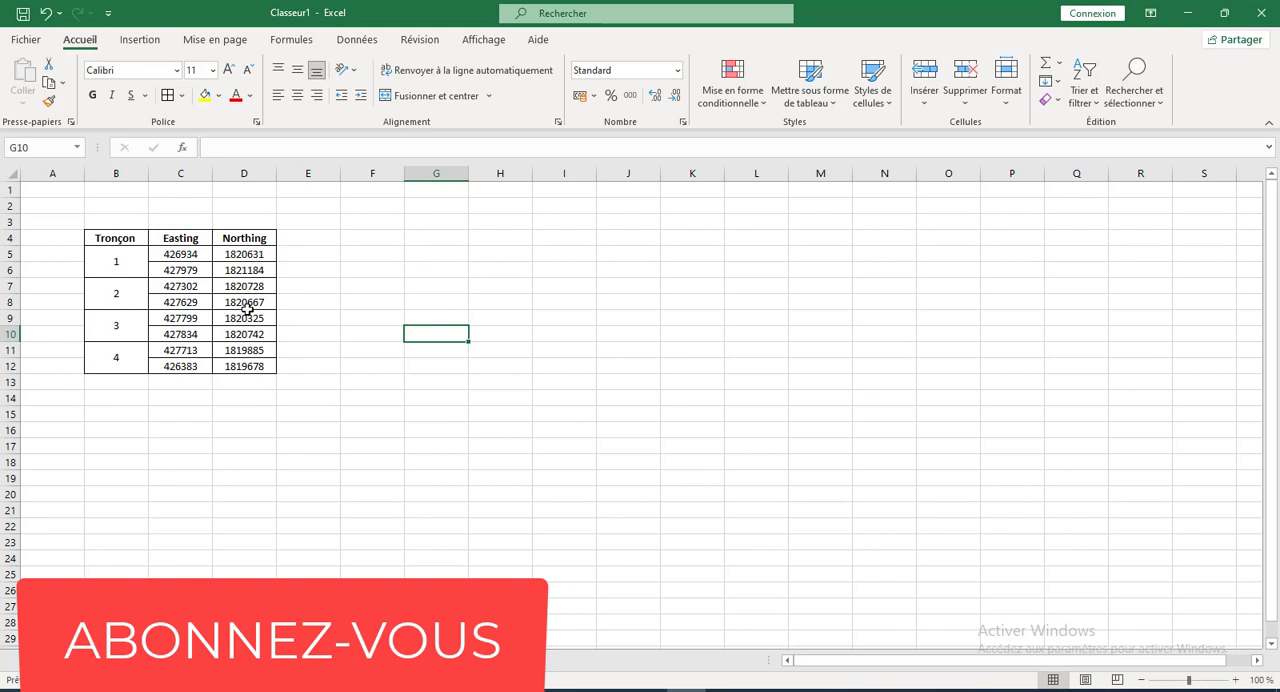
{"action": "left_click", "coordinate": [181, 254]}
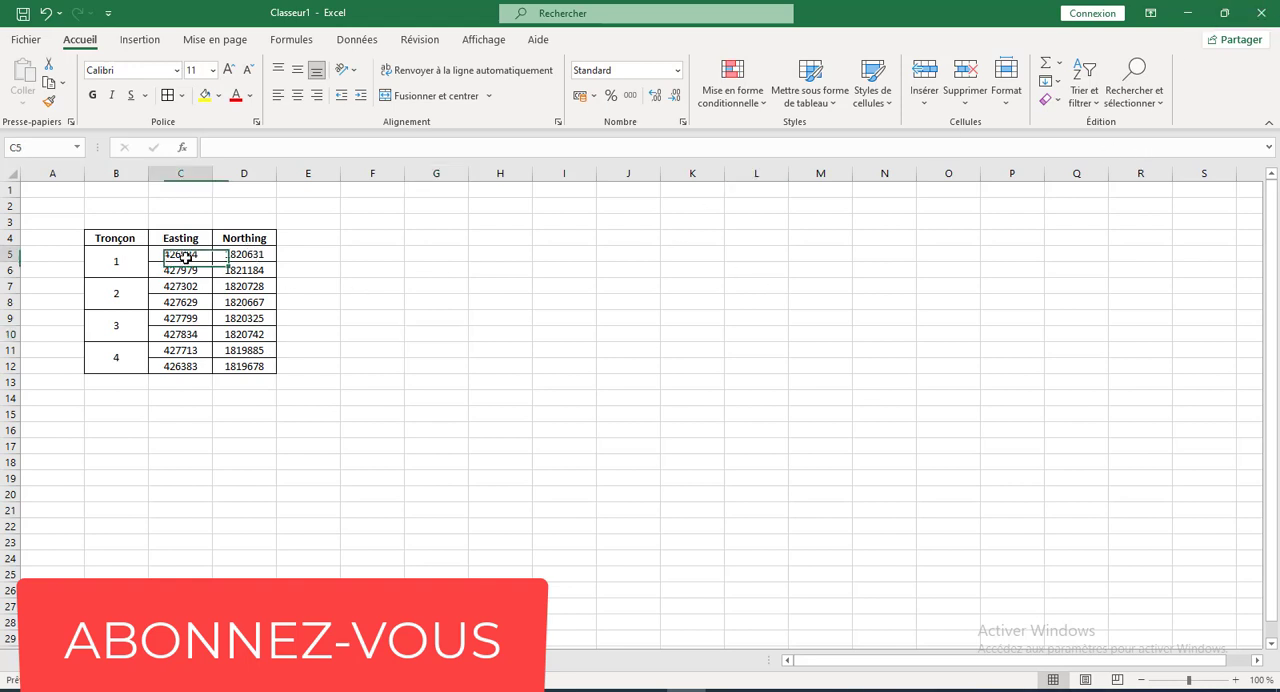
{"action": "double_click", "coordinate": [209, 149]}
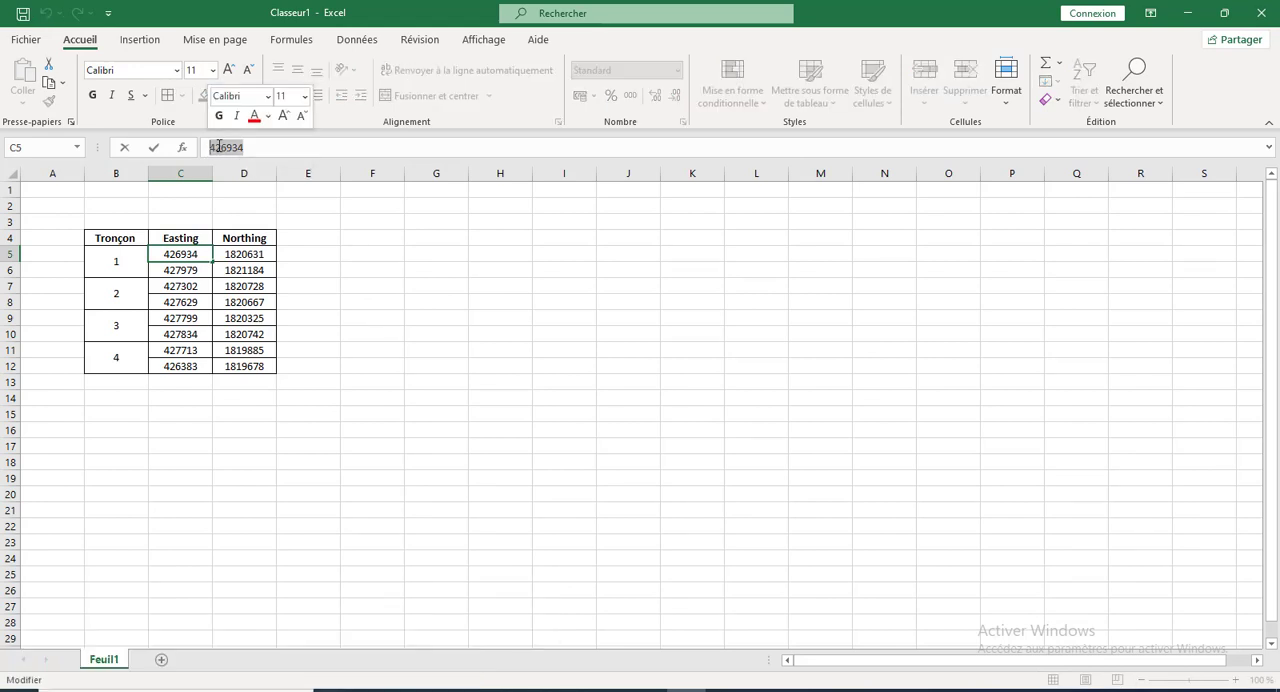
{"action": "right_click", "coordinate": [219, 146]}
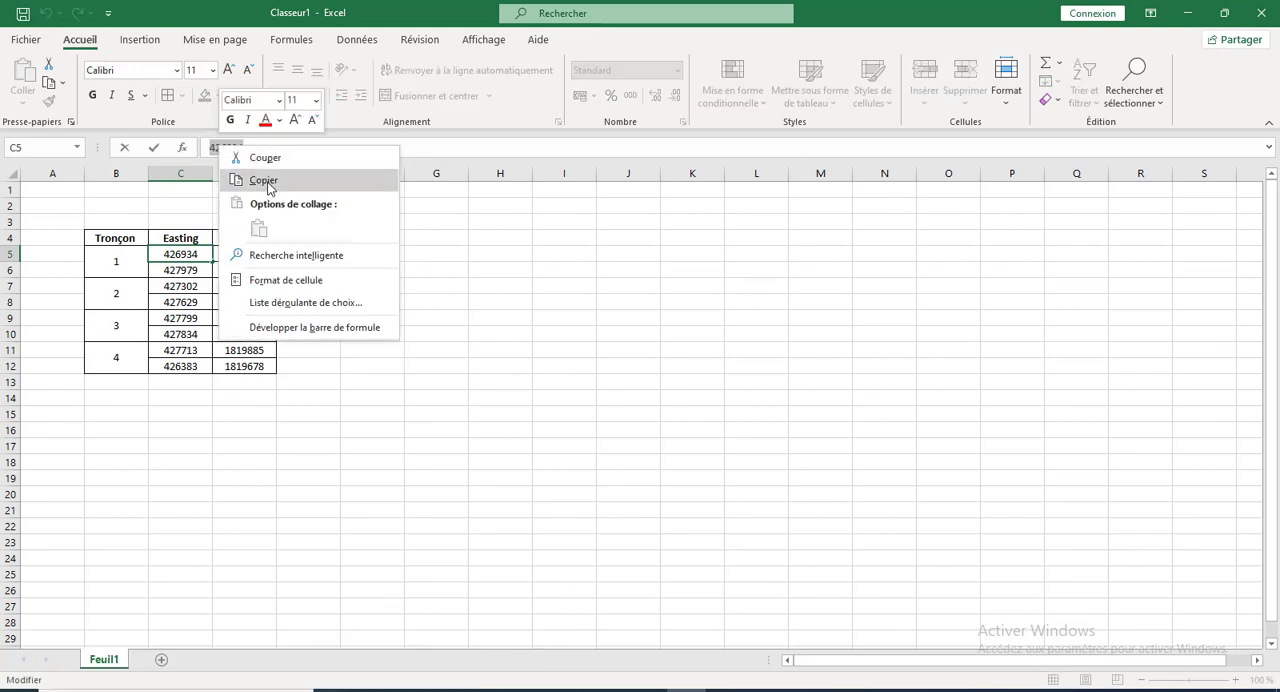
{"action": "left_click", "coordinate": [268, 184]}
{"action": "left_click", "coordinate": [723, 690]}
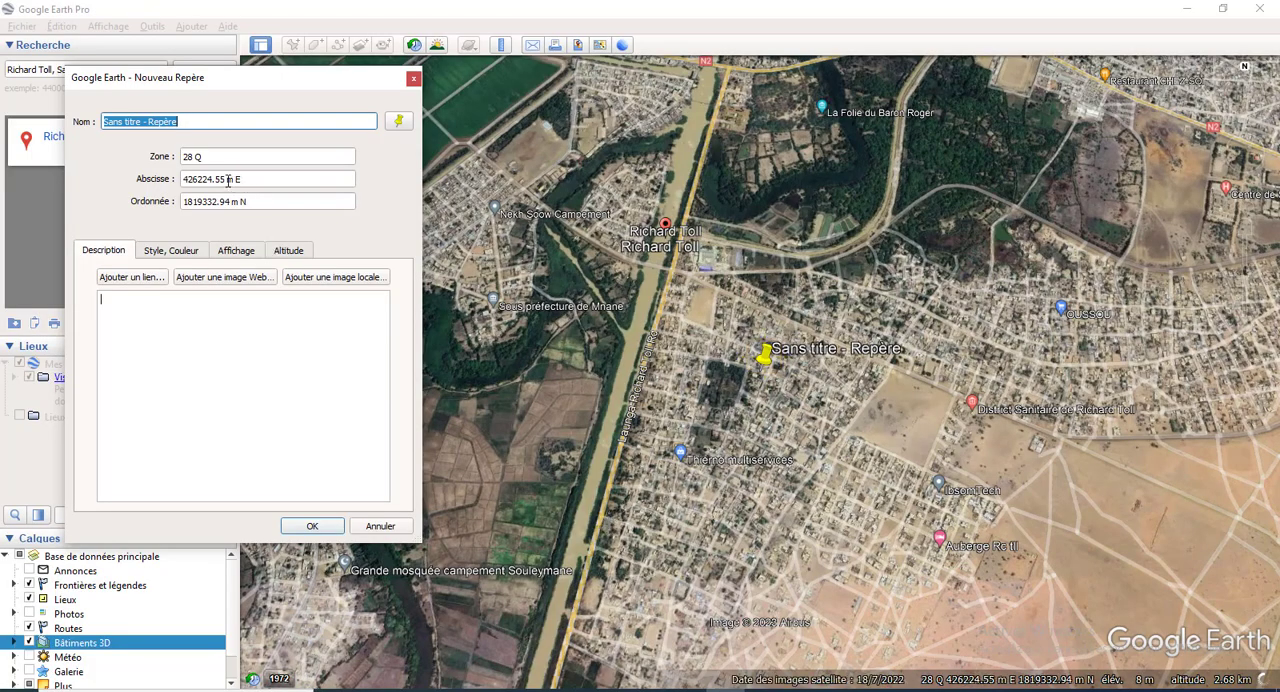
{"action": "left_click_drag", "start_coordinate": [226, 179], "coordinate": [181, 179]}
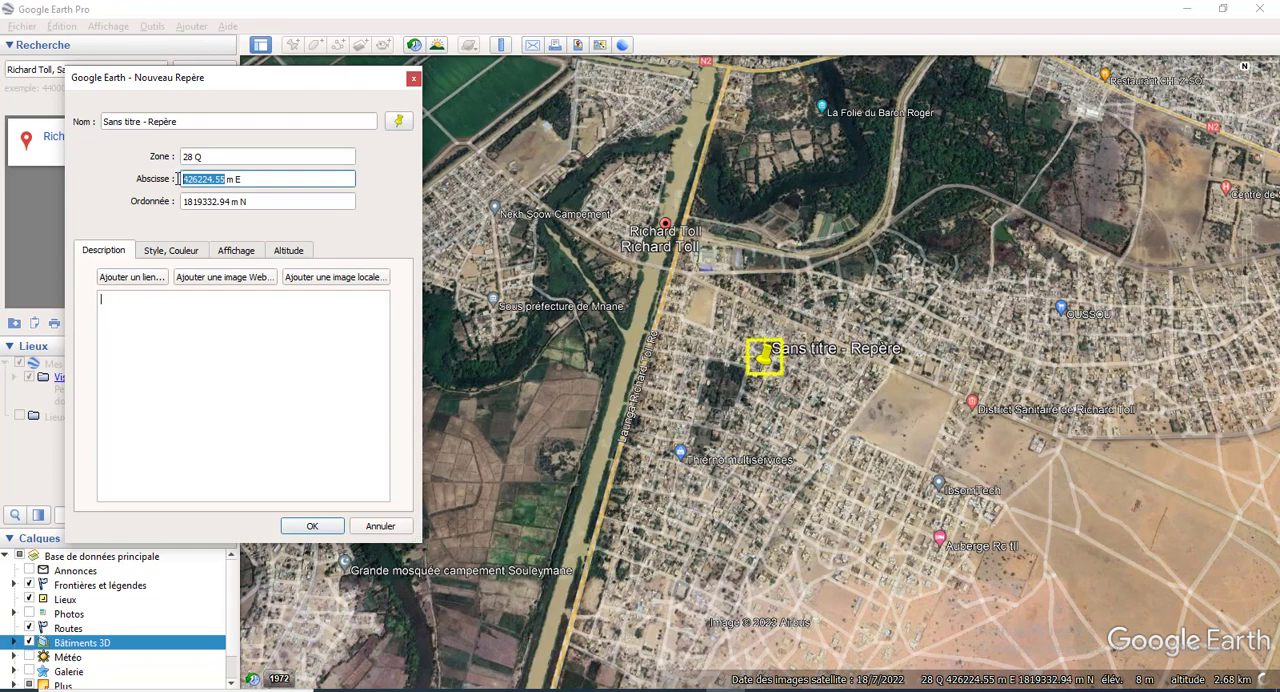
{"action": "type", "text": "426934"}
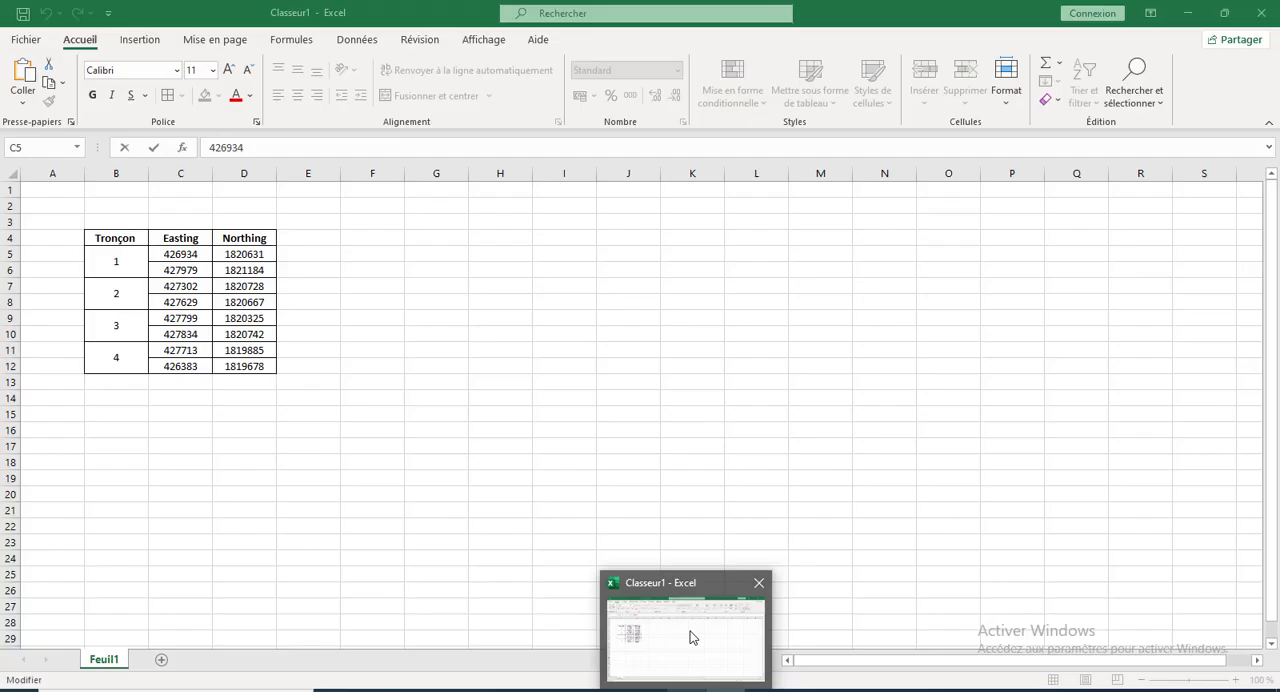
Step: Set the new placemark's Ordonnée to 1820631 m N, copied from the first Northing value (D5) in the Excel table
{"action": "left_click", "coordinate": [689, 632]}
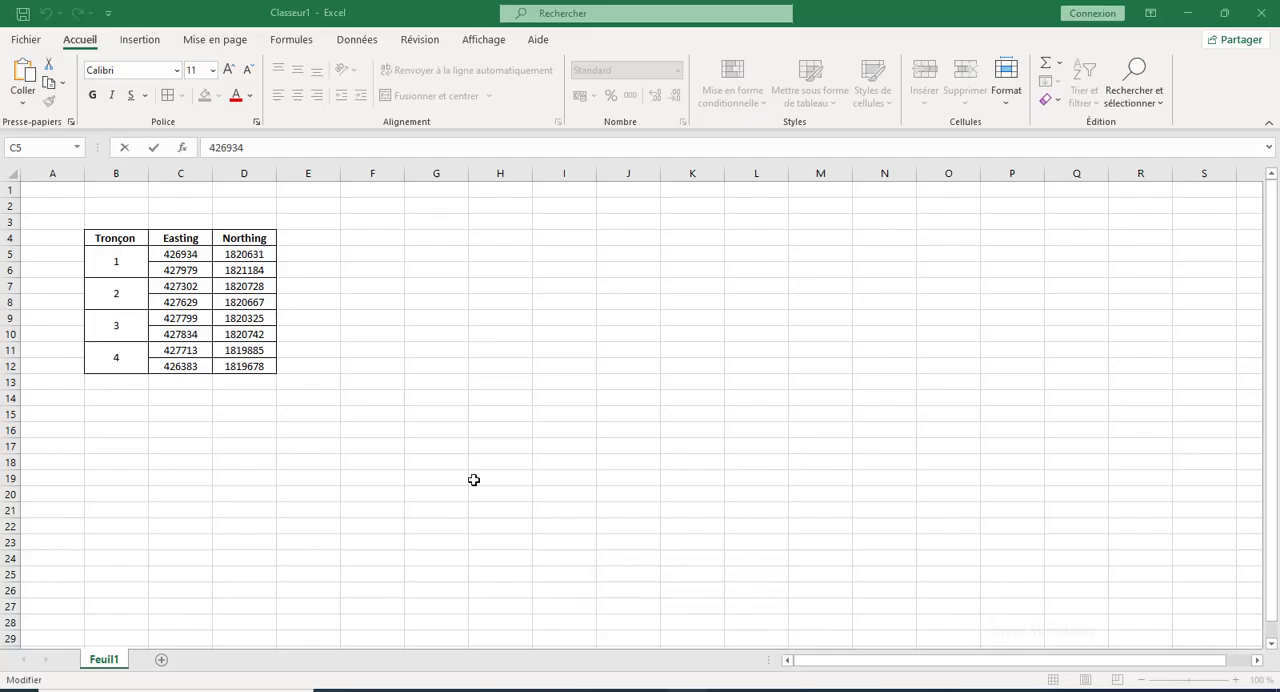
{"action": "left_click", "coordinate": [244, 255]}
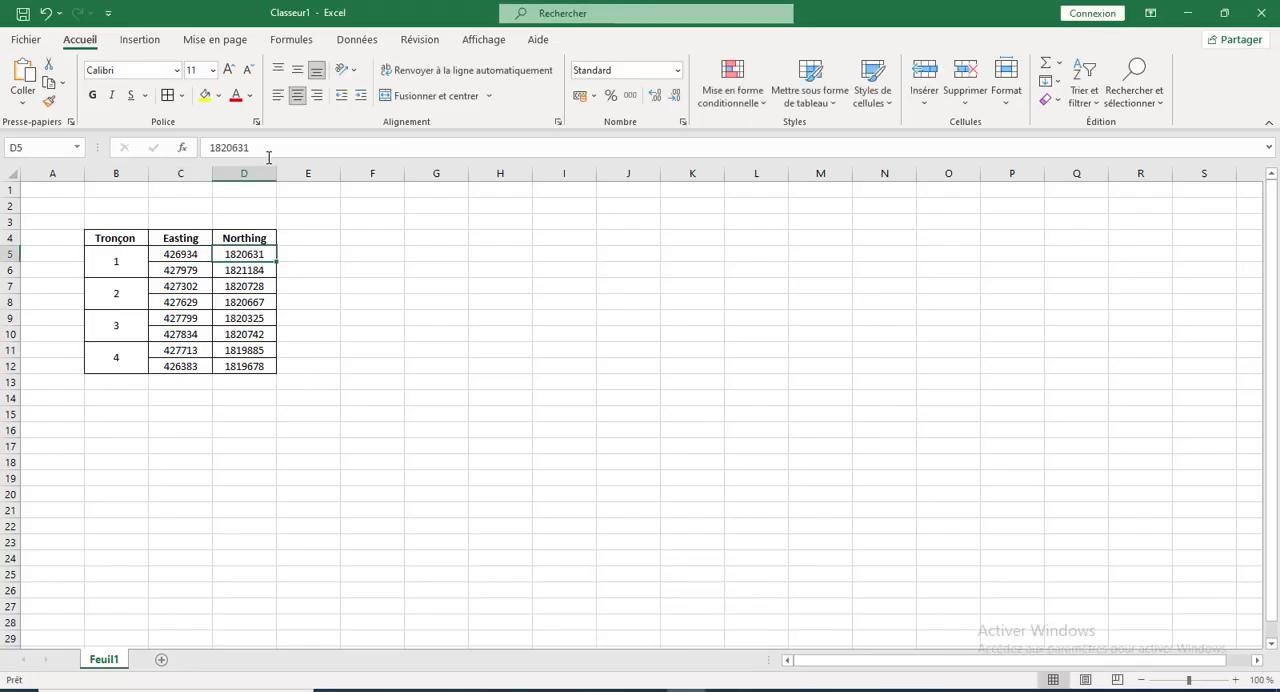
{"action": "double_click", "coordinate": [226, 147]}
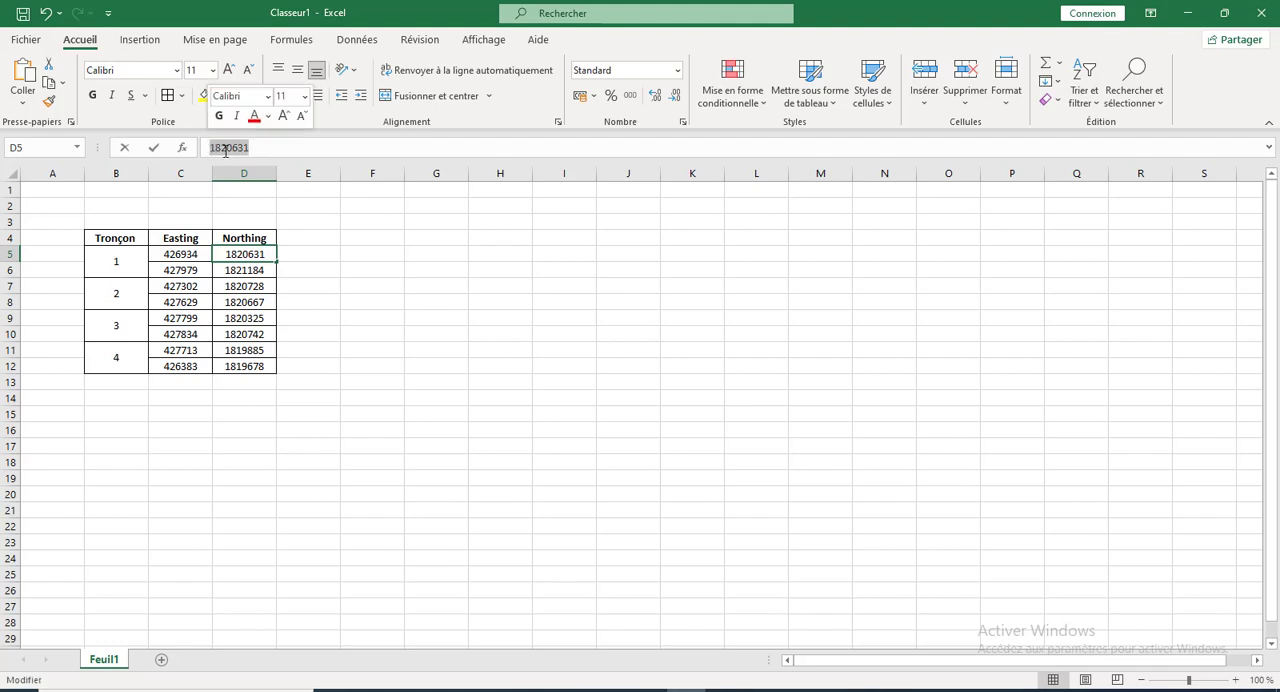
{"action": "right_click", "coordinate": [226, 147]}
{"action": "left_click", "coordinate": [270, 177]}
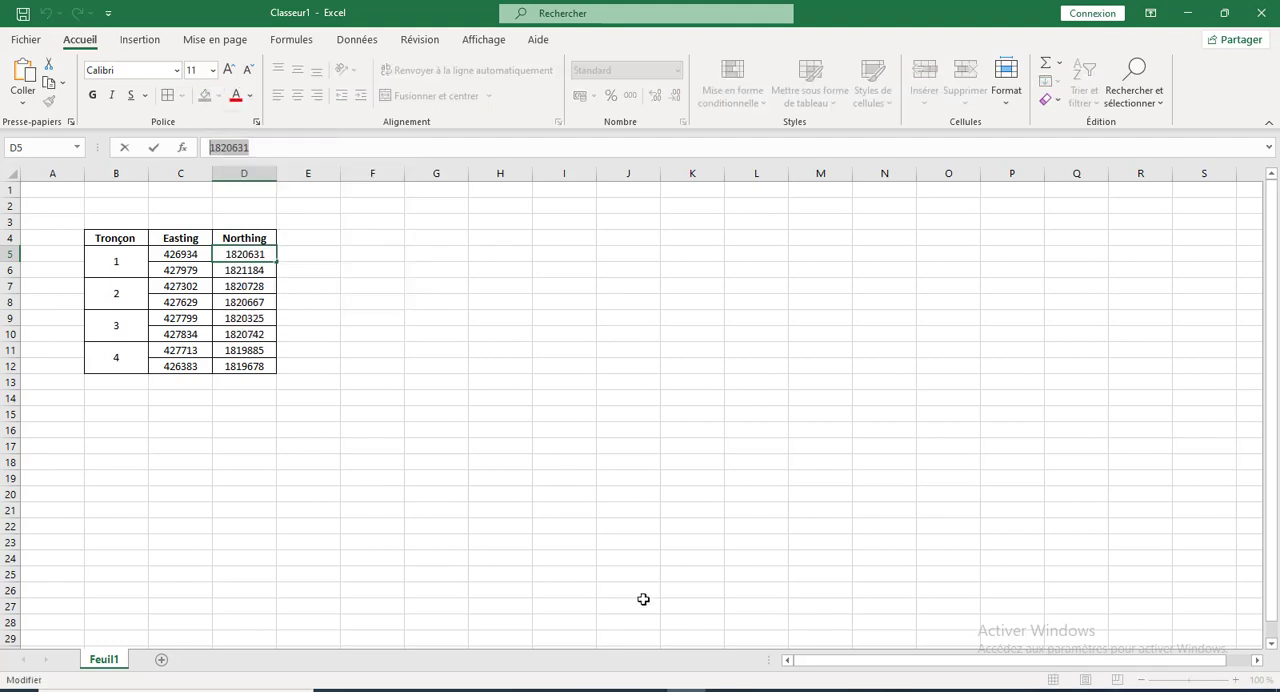
{"action": "left_click", "coordinate": [722, 690]}
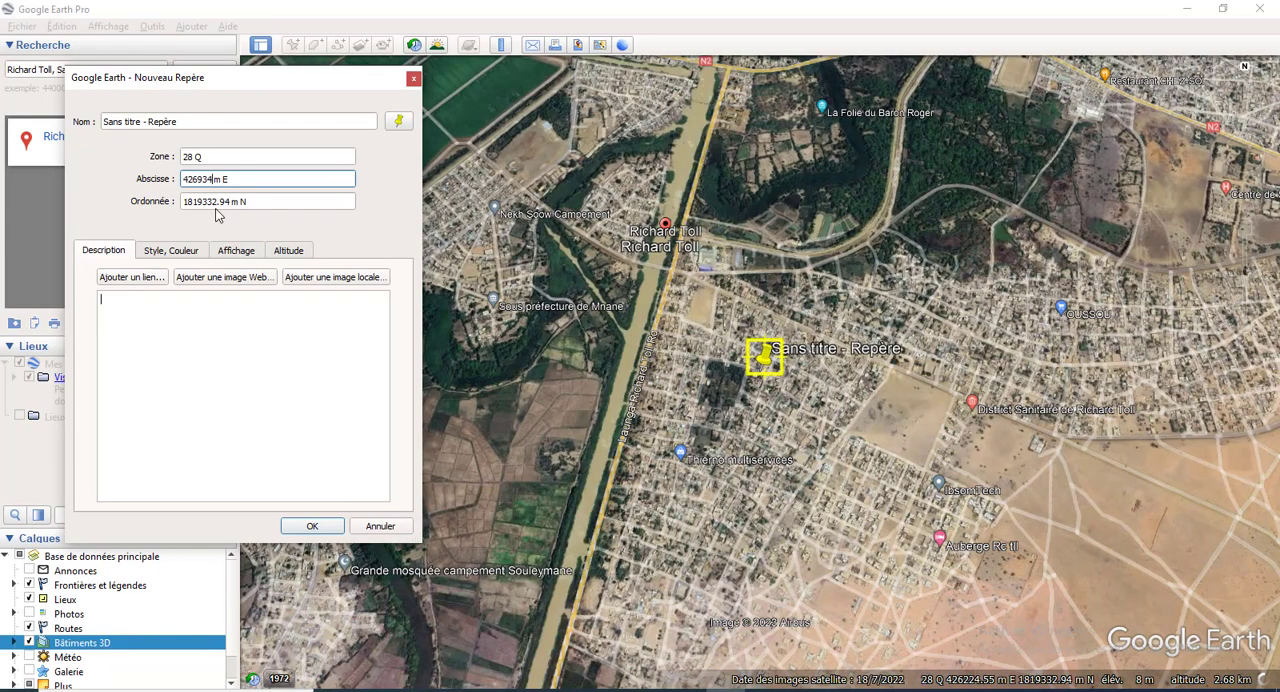
{"action": "left_click_drag", "start_coordinate": [230, 203], "coordinate": [176, 200]}
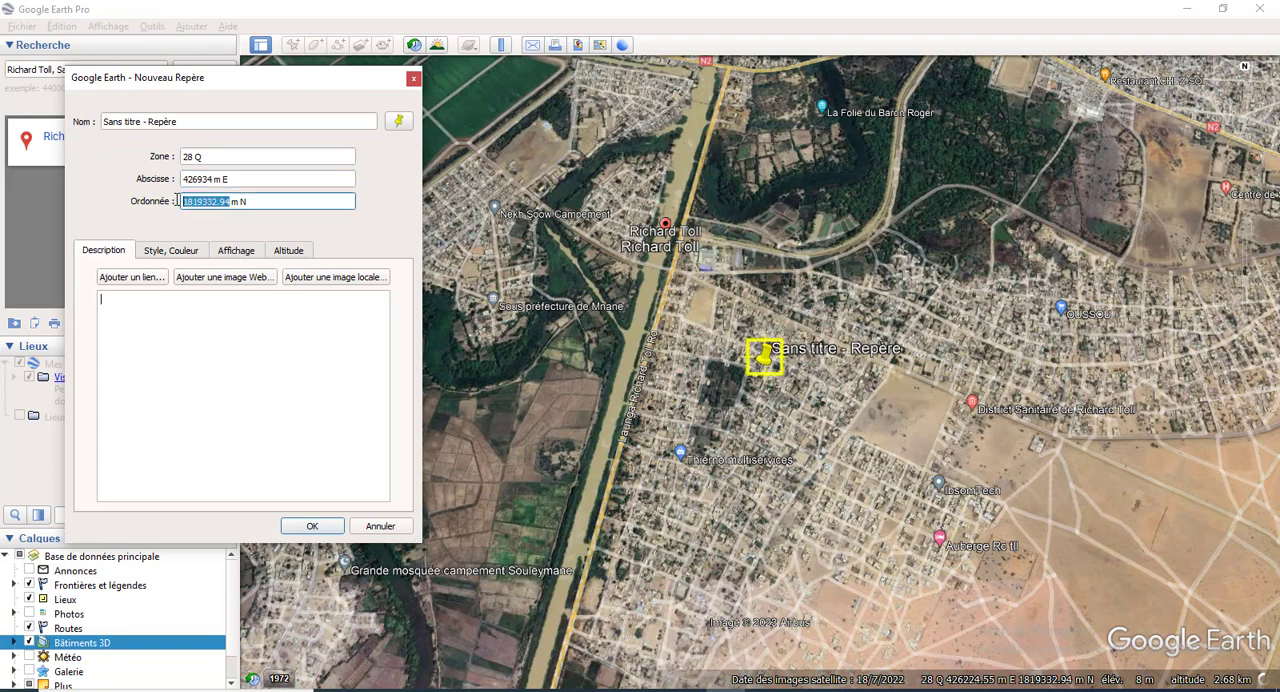
{"action": "key", "text": "ctrl+v"}
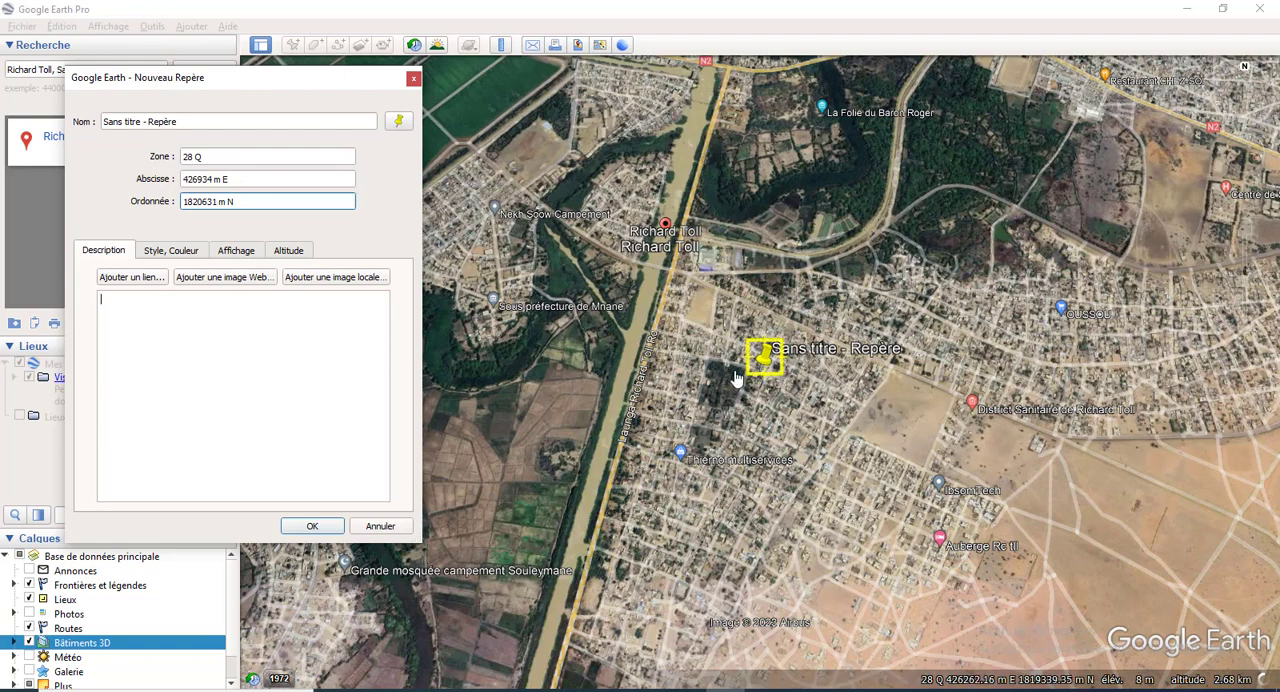
Step: Name the placemark Début axe 1 and give it the green diamond paddle icon
{"action": "left_click", "coordinate": [270, 345]}
{"action": "left_click_drag", "start_coordinate": [184, 121], "coordinate": [82, 120]}
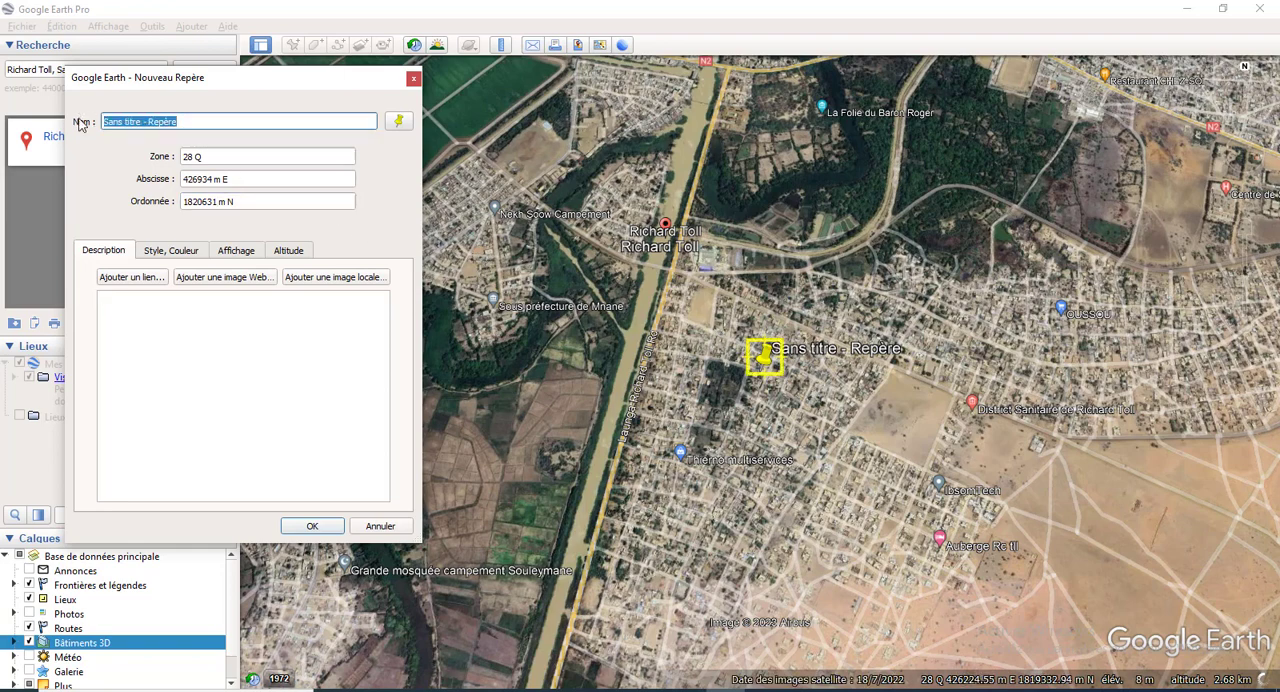
{"action": "type", "text": "D"}
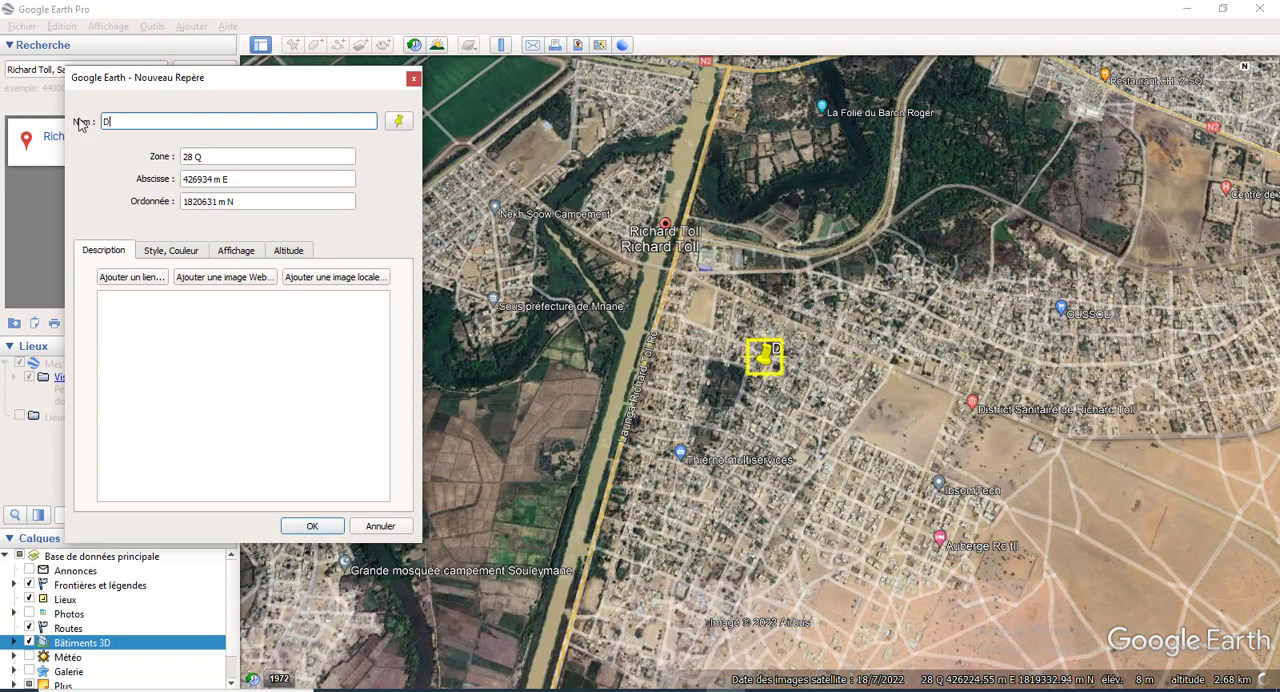
{"action": "type", "text": "é"}
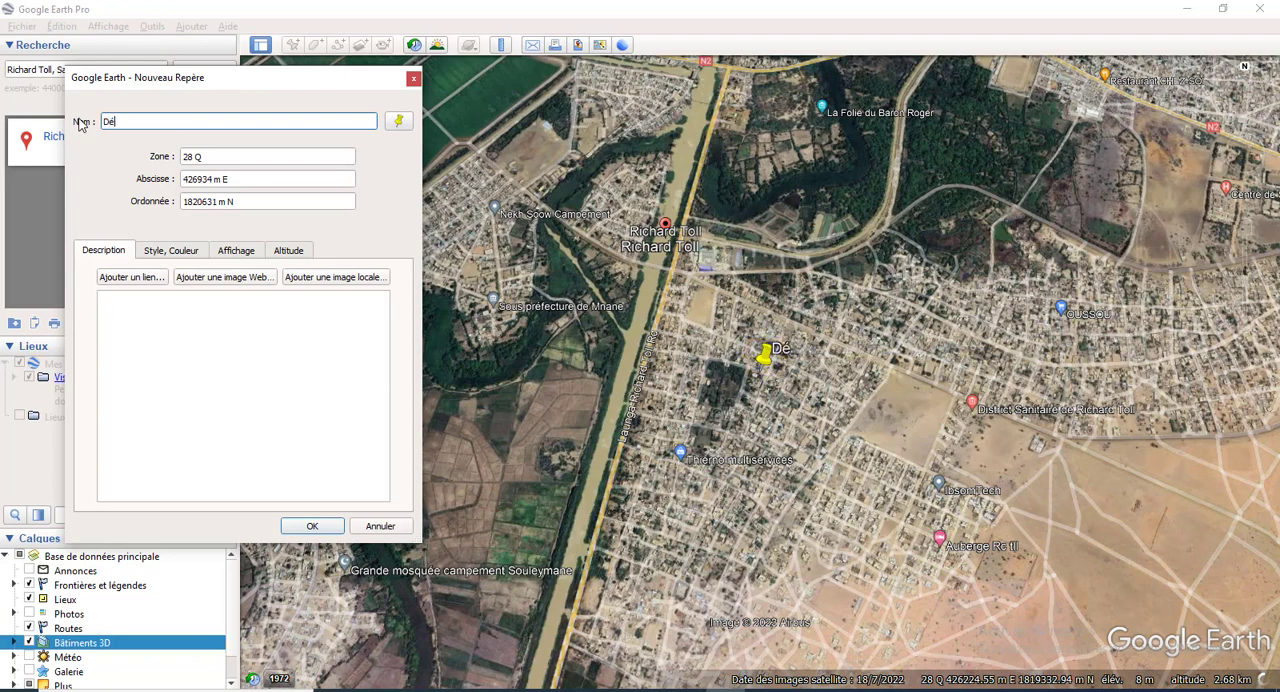
{"action": "type", "text": "but axe 1"}
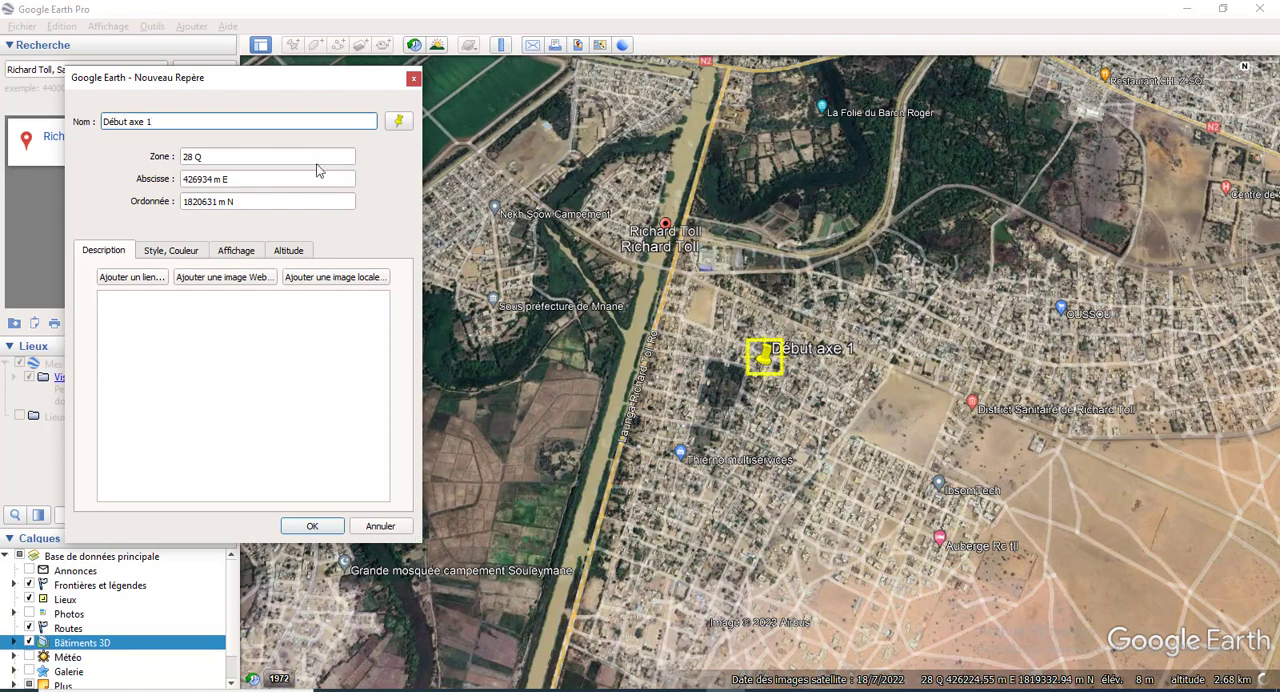
{"action": "left_click", "coordinate": [399, 122]}
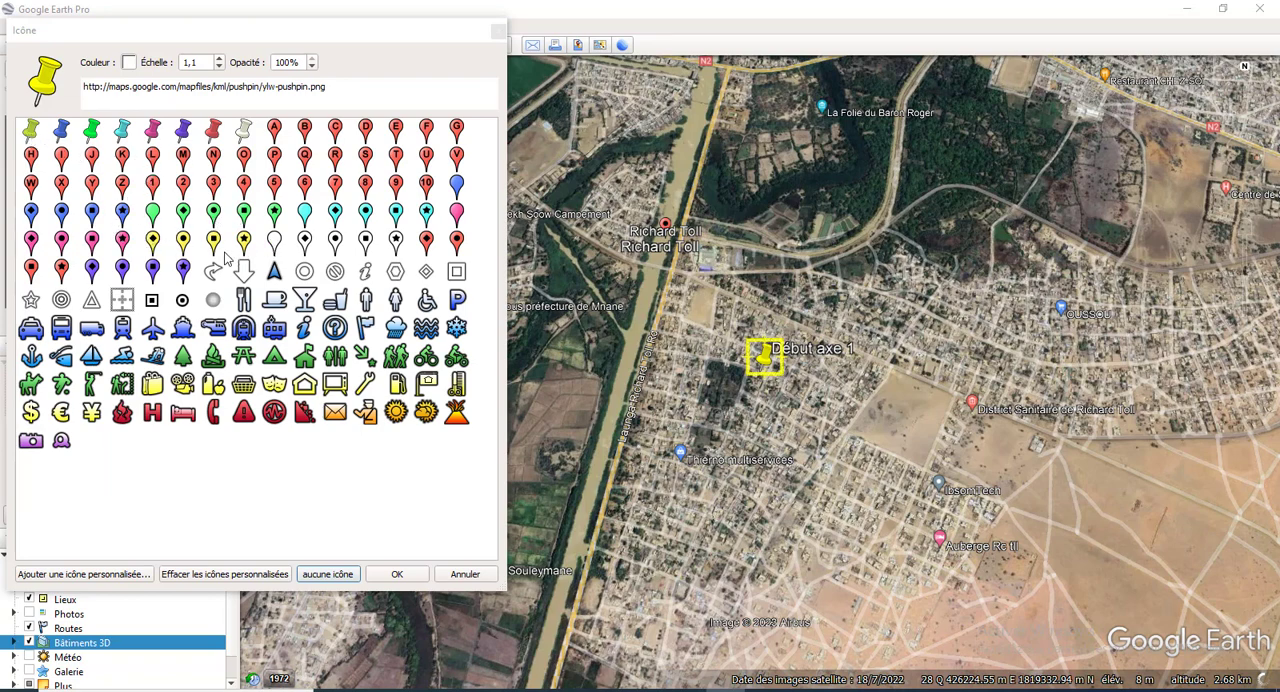
{"action": "left_click", "coordinate": [182, 214]}
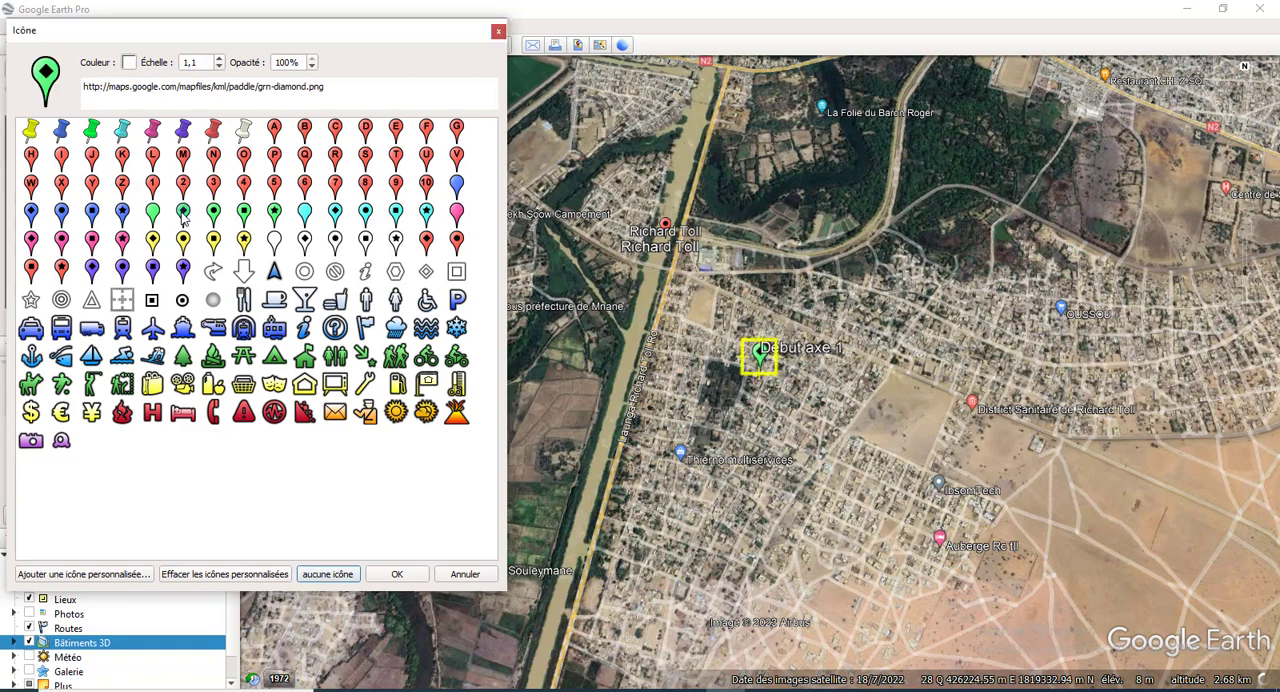
{"action": "left_click", "coordinate": [397, 575]}
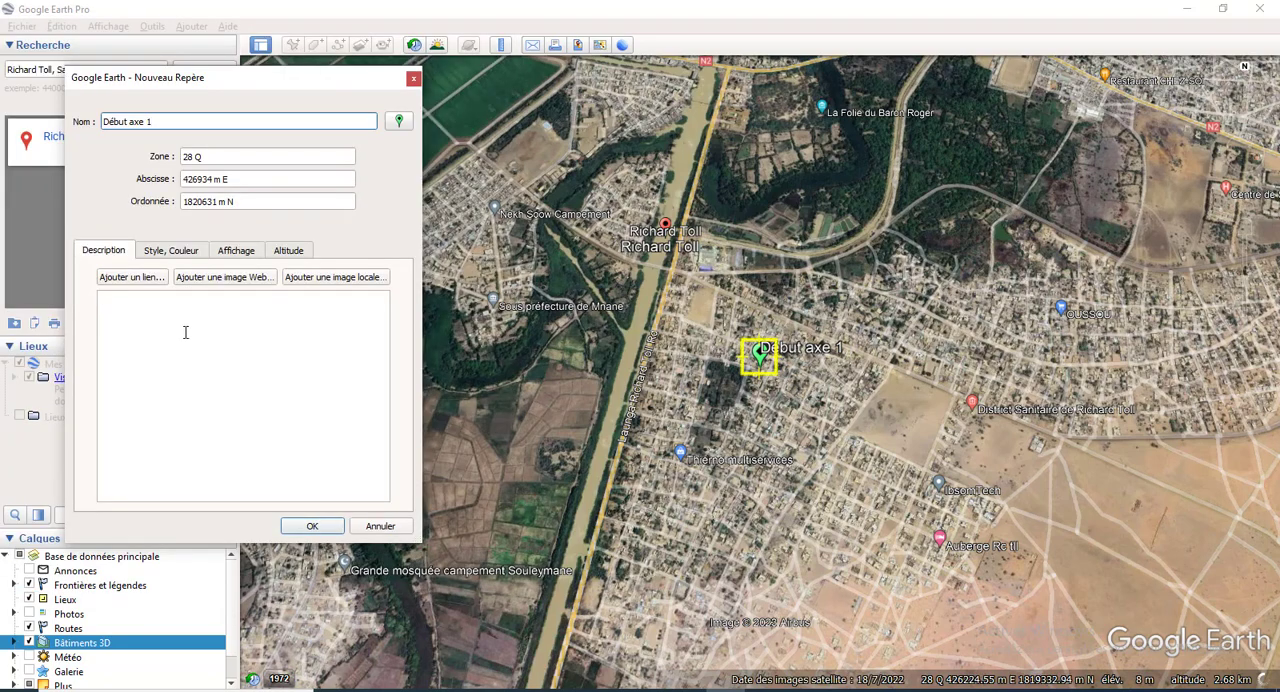
Step: Set the placemark's label colour to red (#ff0000) and save the placemark
{"action": "left_click", "coordinate": [170, 251]}
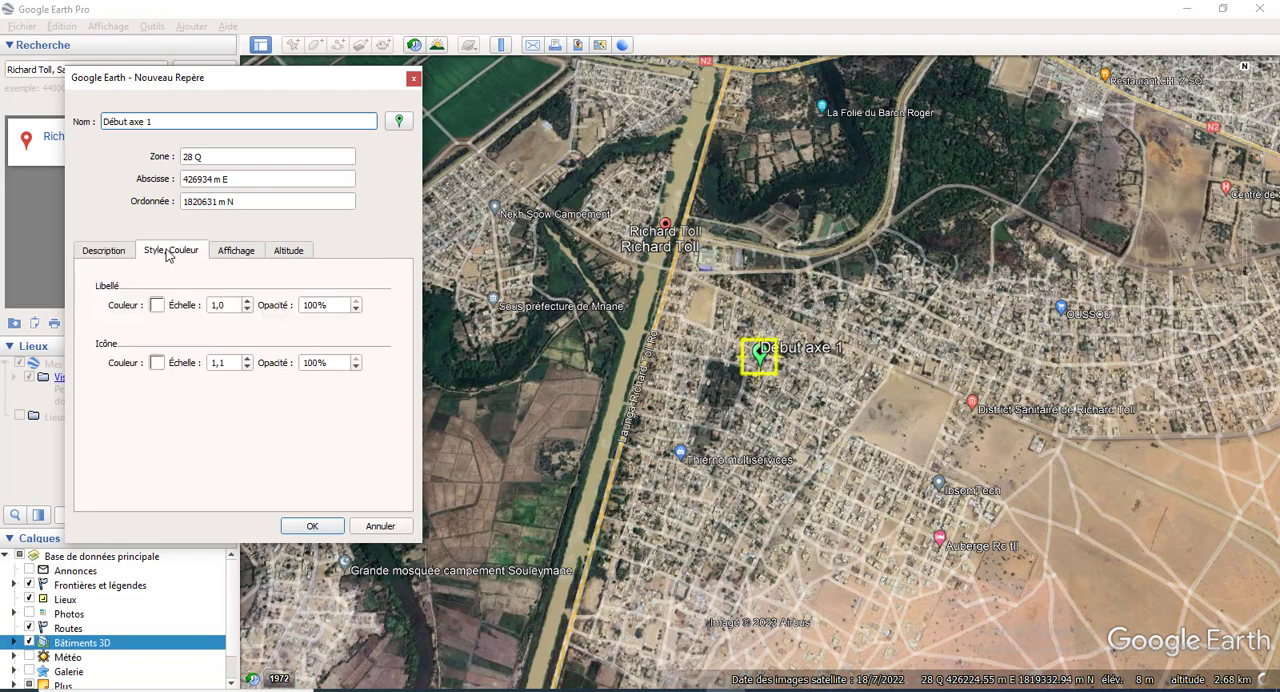
{"action": "left_click", "coordinate": [157, 306]}
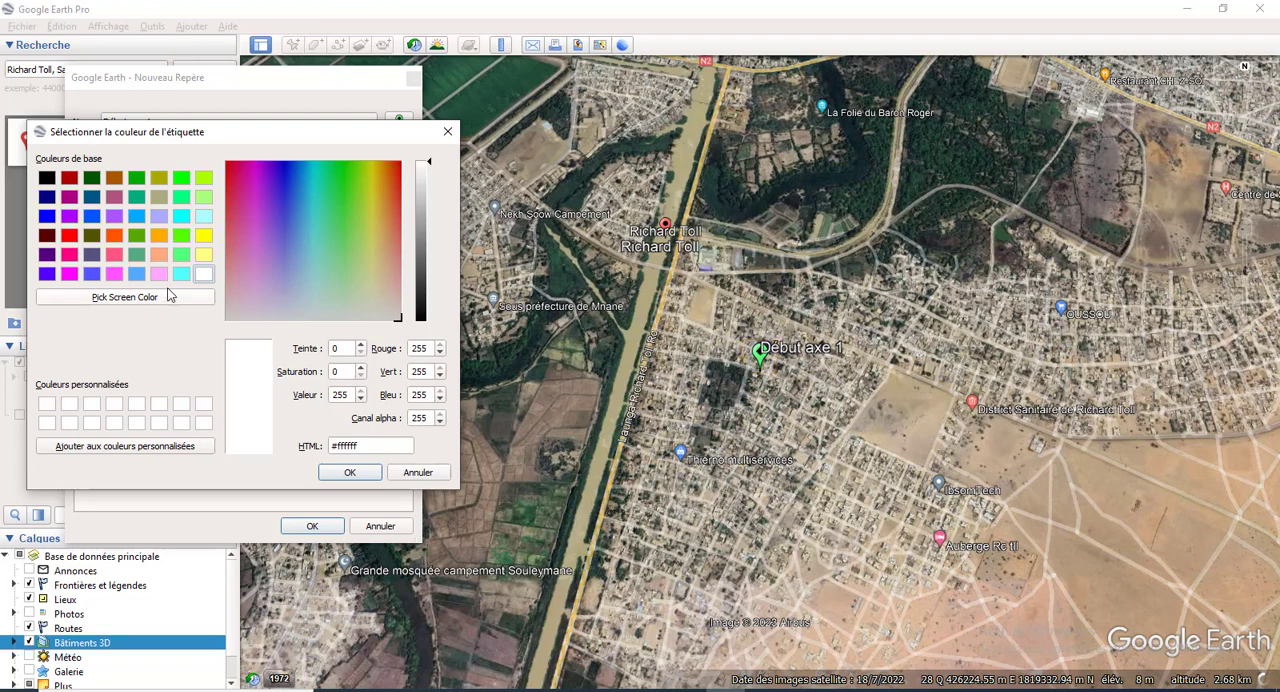
{"action": "left_click", "coordinate": [70, 256]}
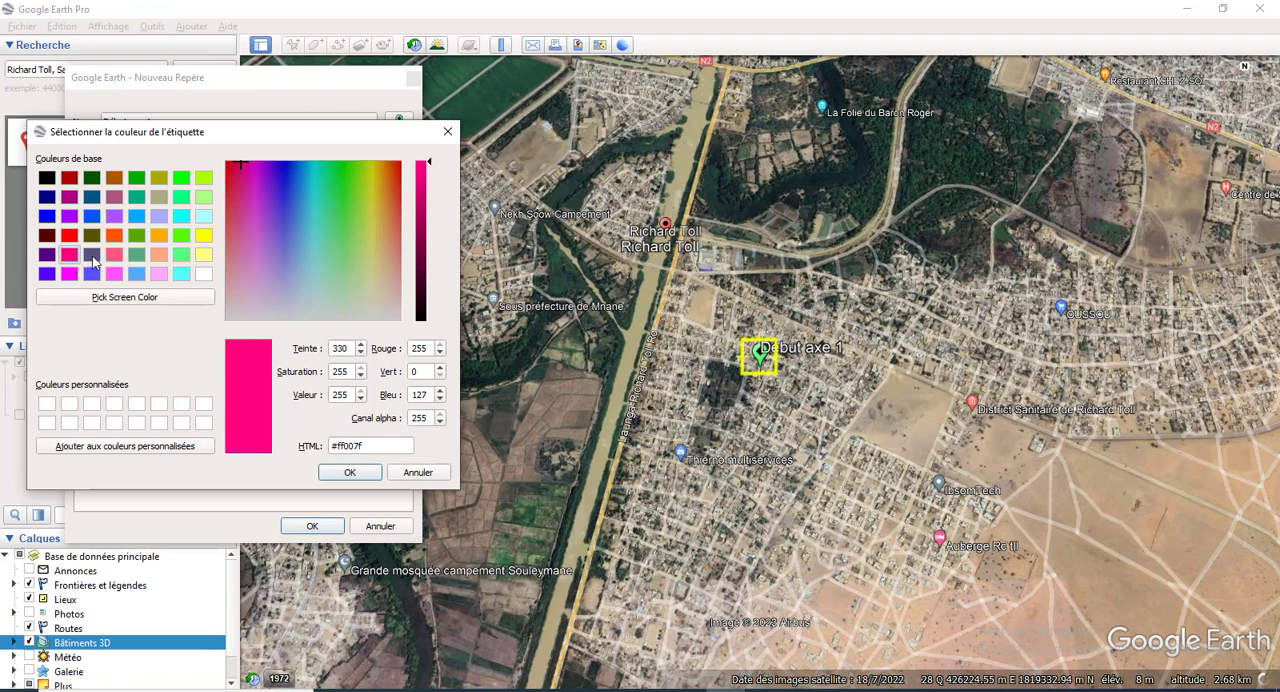
{"action": "left_click", "coordinate": [70, 236]}
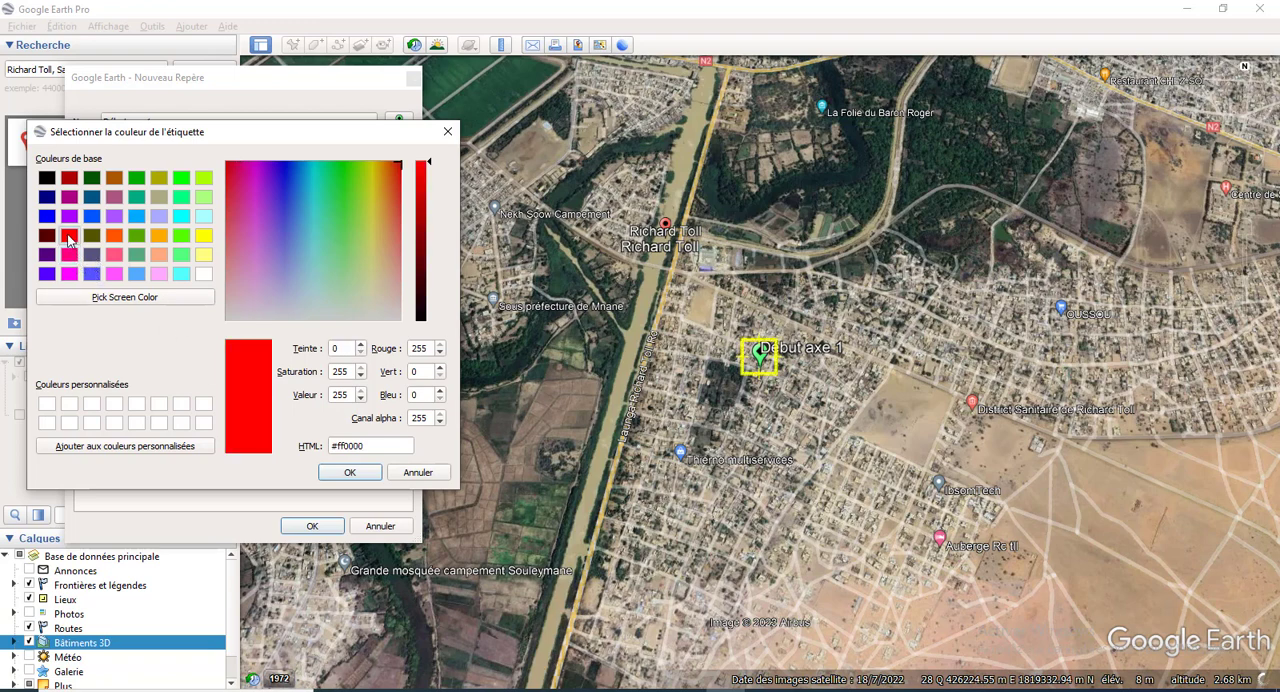
{"action": "left_click", "coordinate": [340, 472]}
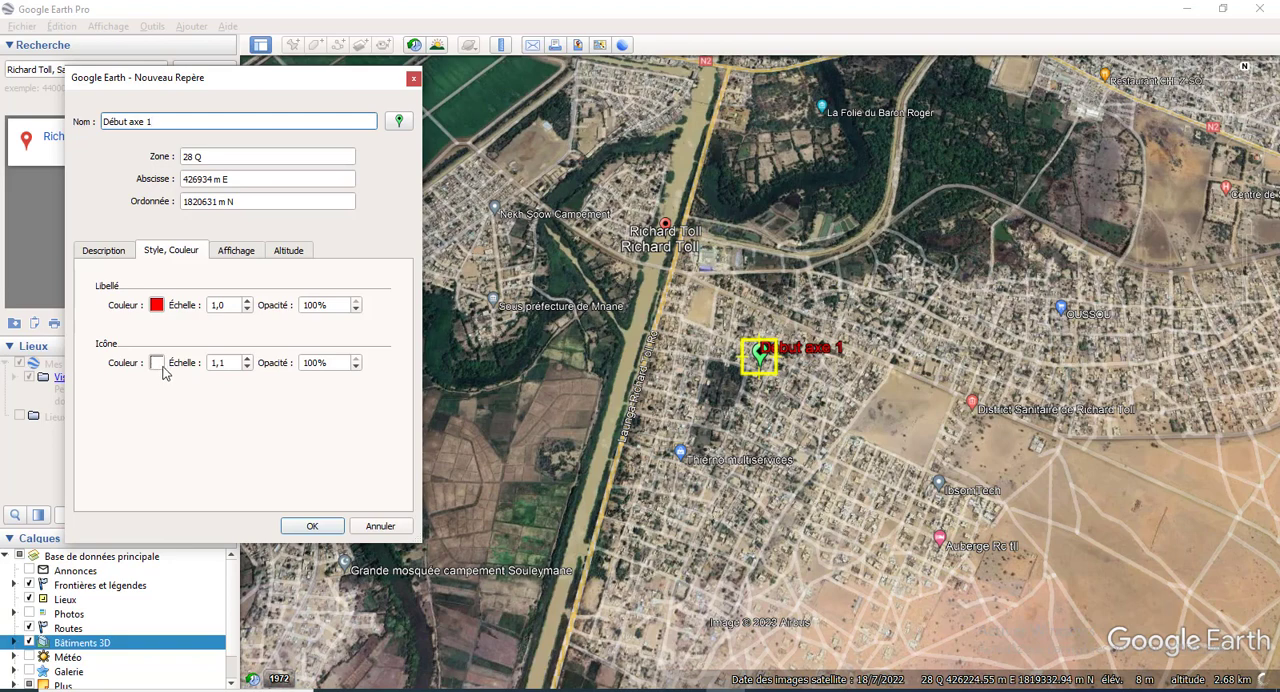
{"action": "left_click", "coordinate": [312, 527]}
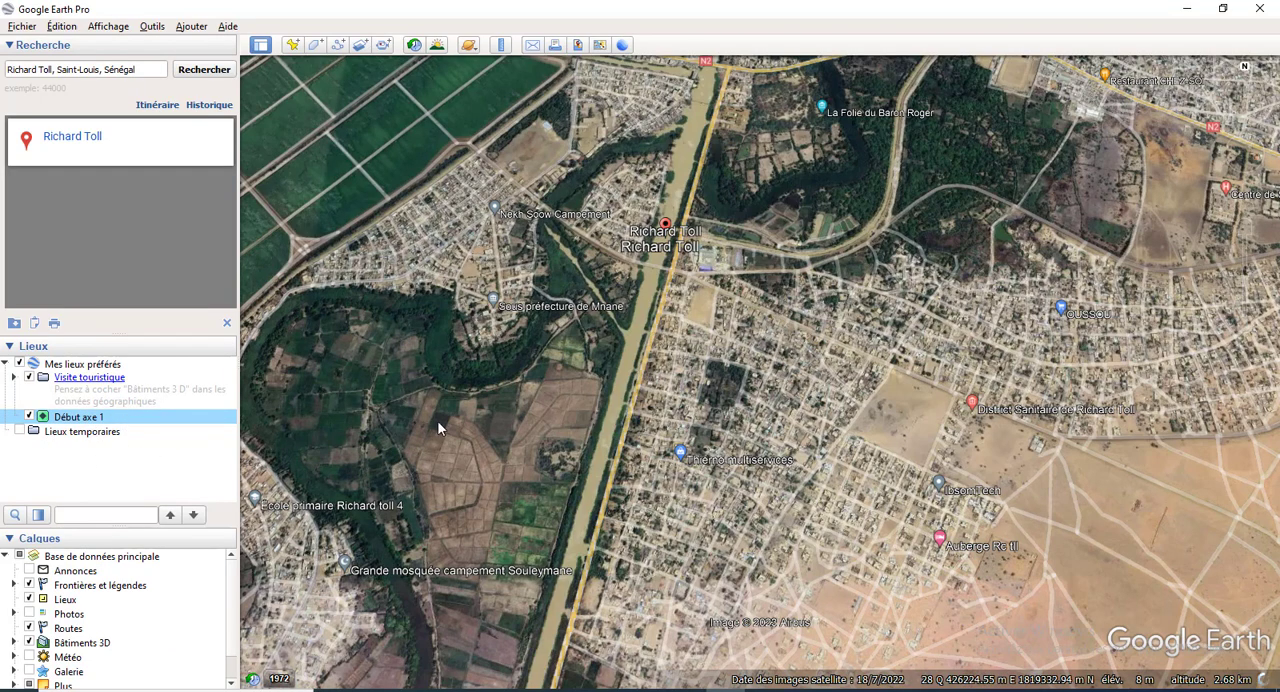
Step: Locate the Début axe 1 placemark on the map and examine its position beside the N2 road up close
{"action": "scroll", "coordinate": [662, 232], "scroll_direction": "up", "scroll_amount": 4}
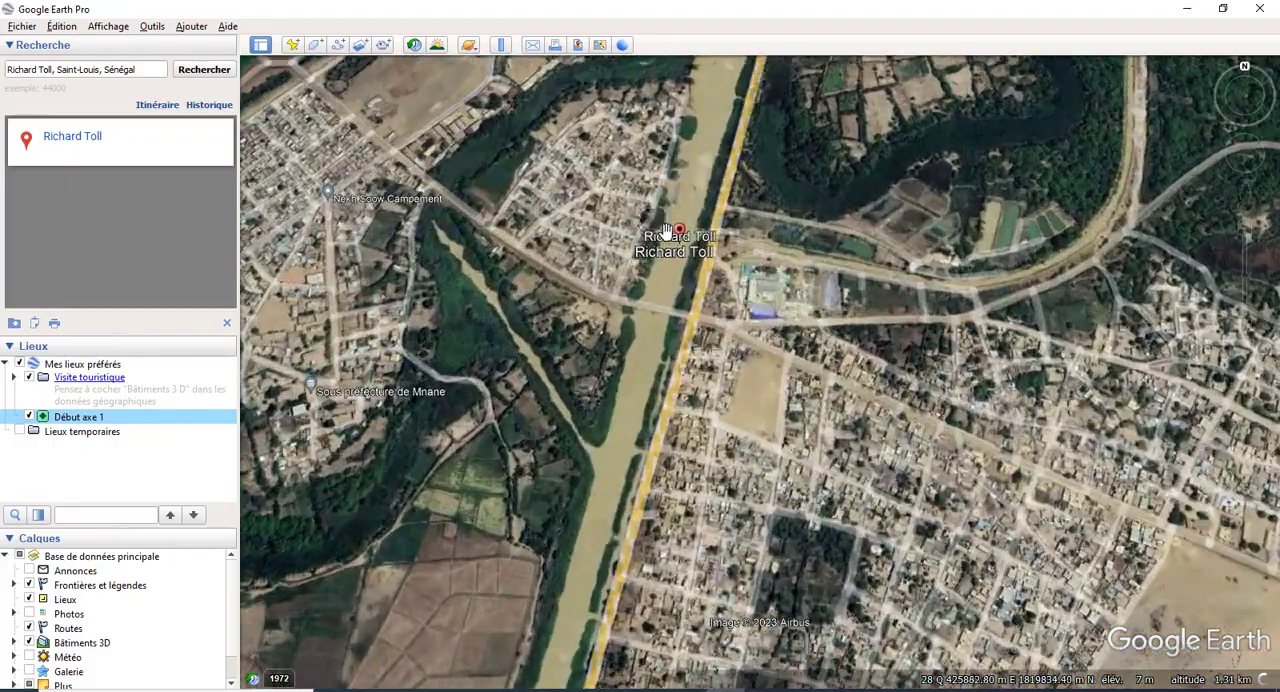
{"action": "scroll", "coordinate": [665, 232], "scroll_direction": "up", "scroll_amount": 5}
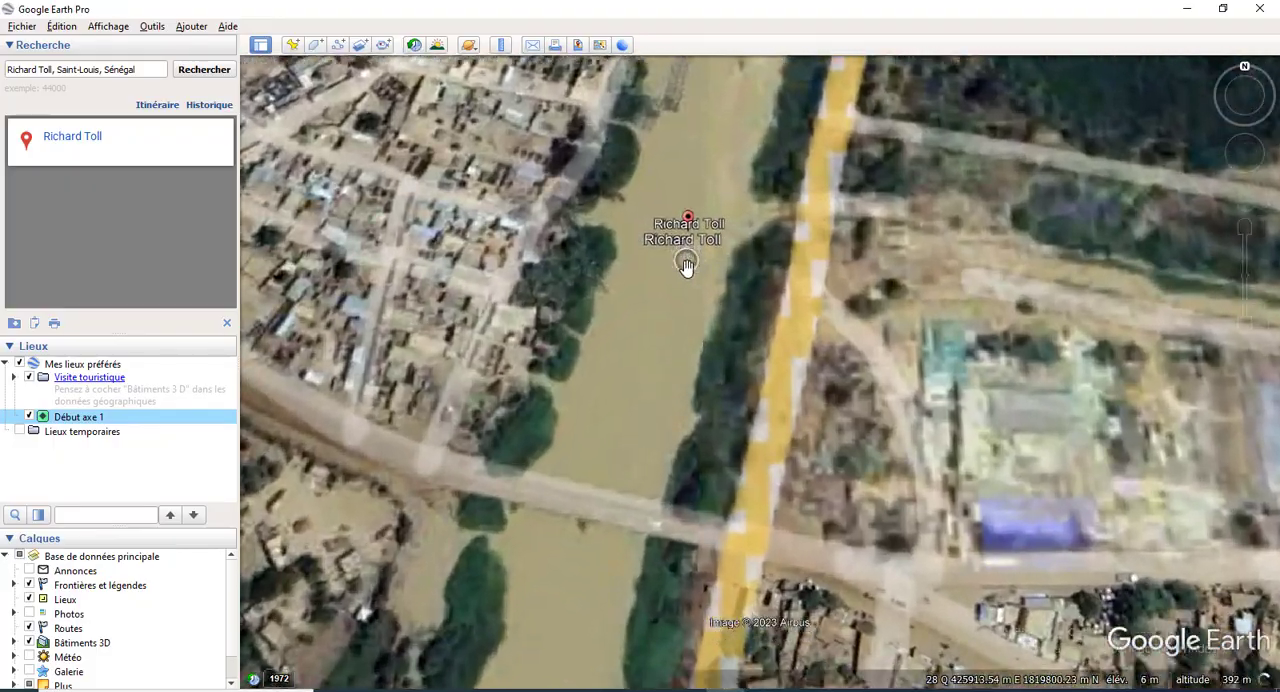
{"action": "scroll", "coordinate": [686, 263], "scroll_direction": "down", "scroll_amount": 5}
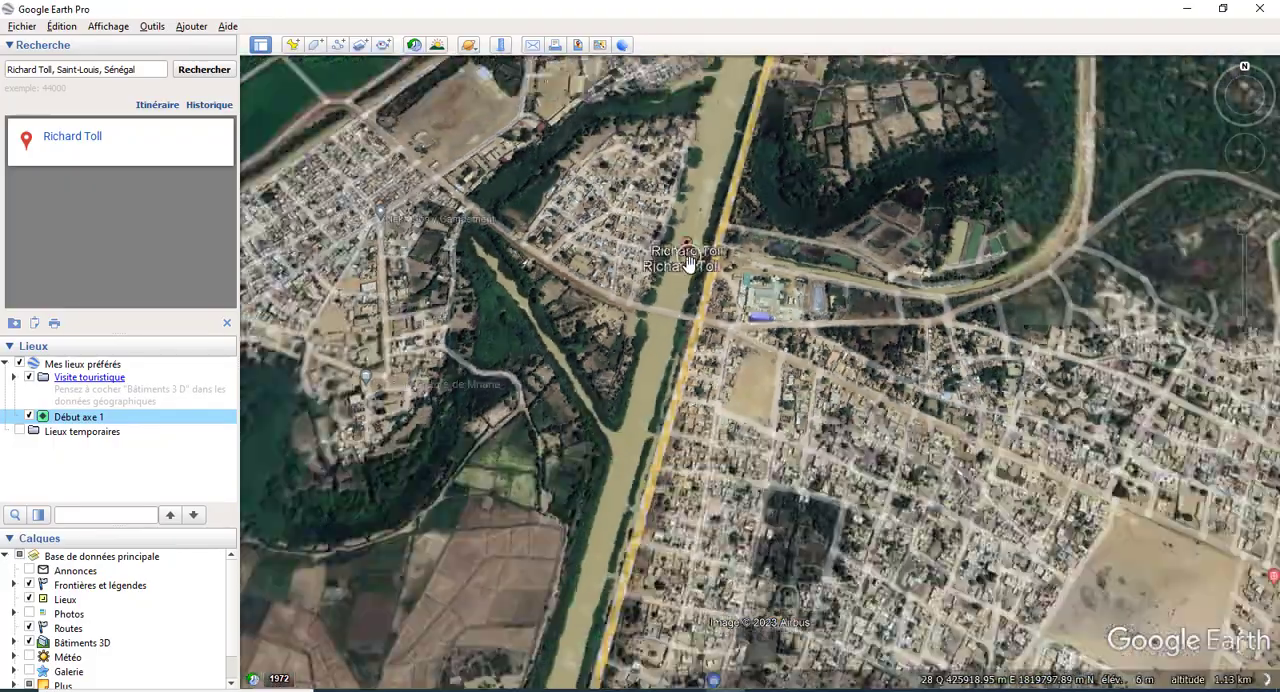
{"action": "scroll", "coordinate": [688, 264], "scroll_direction": "down", "scroll_amount": 5}
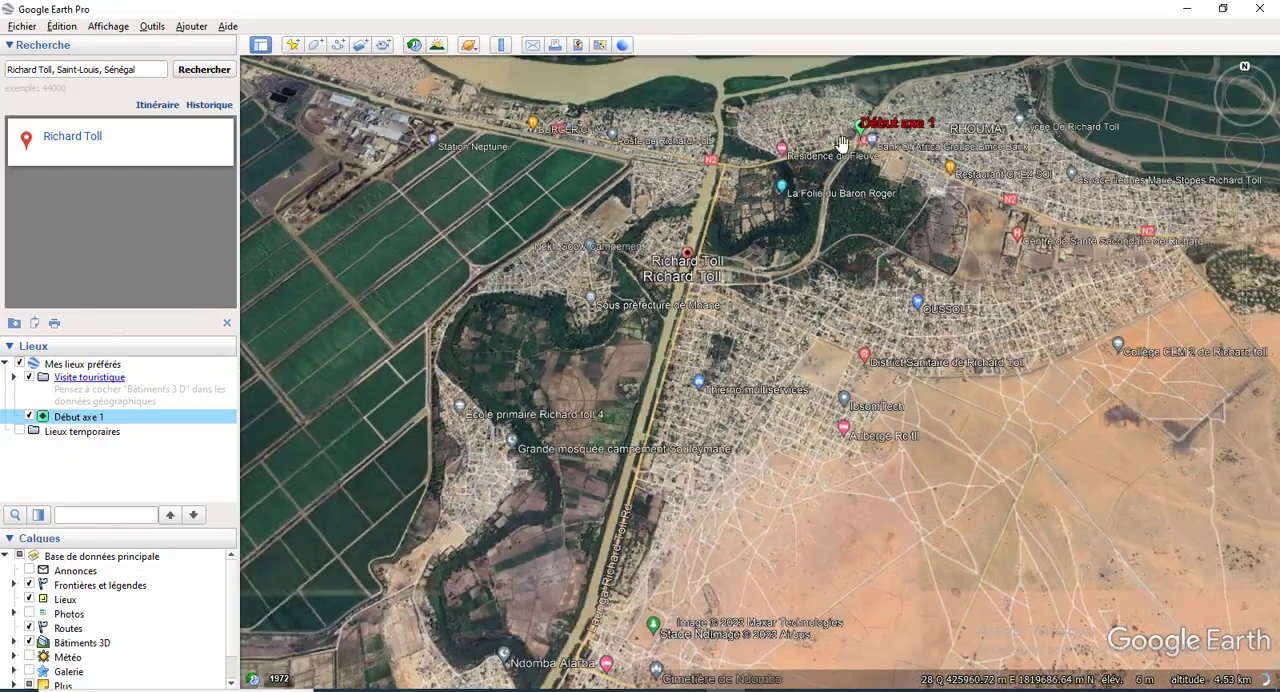
{"action": "scroll", "coordinate": [845, 140], "scroll_direction": "up", "scroll_amount": 5}
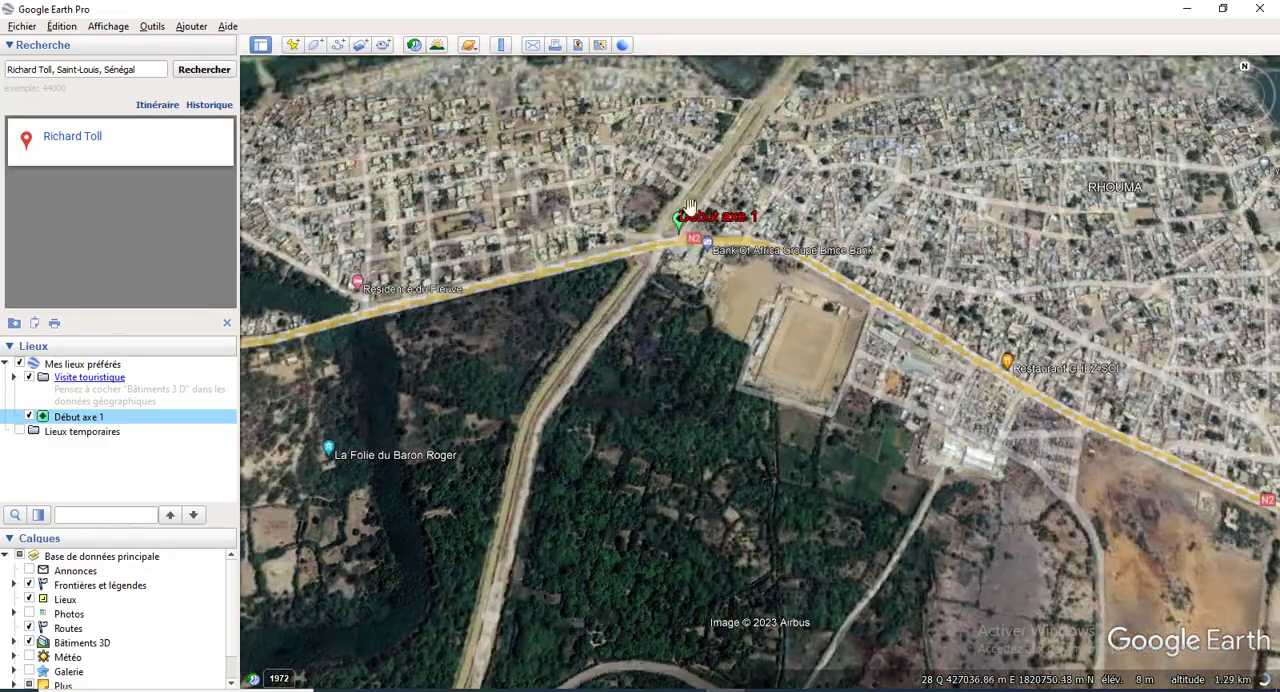
{"action": "scroll", "coordinate": [688, 207], "scroll_direction": "up", "scroll_amount": 5}
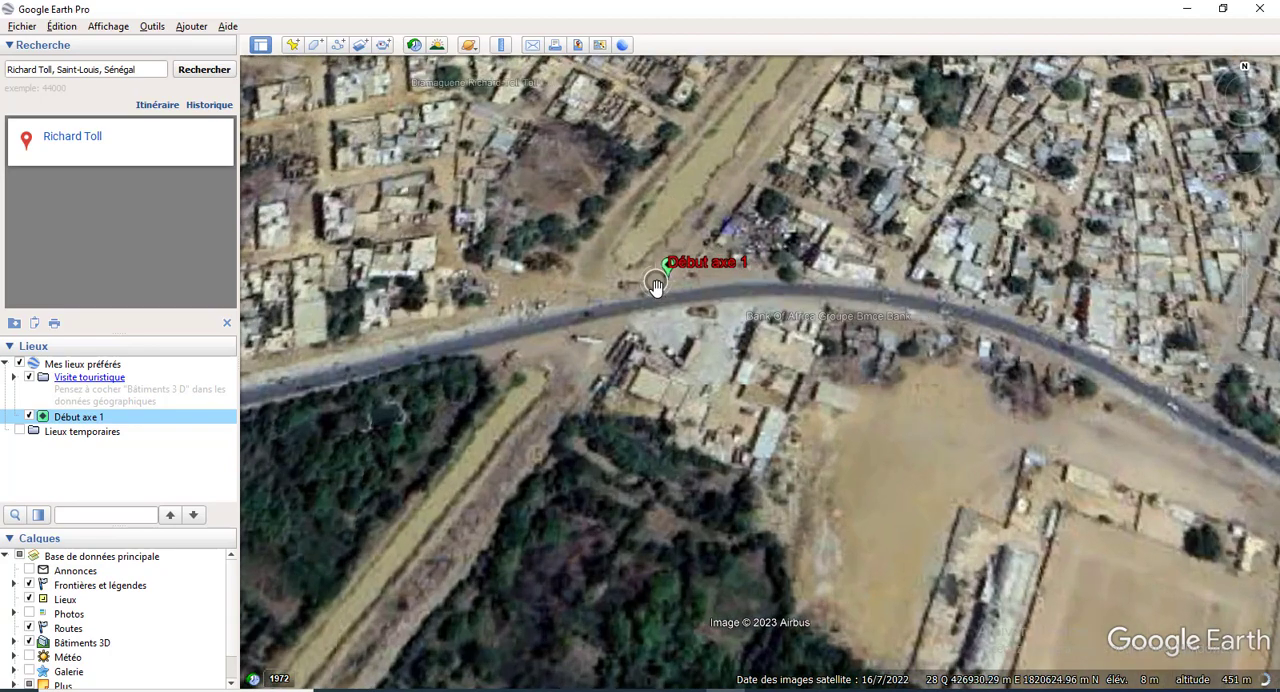
{"action": "scroll", "coordinate": [655, 285], "scroll_direction": "up", "scroll_amount": 4}
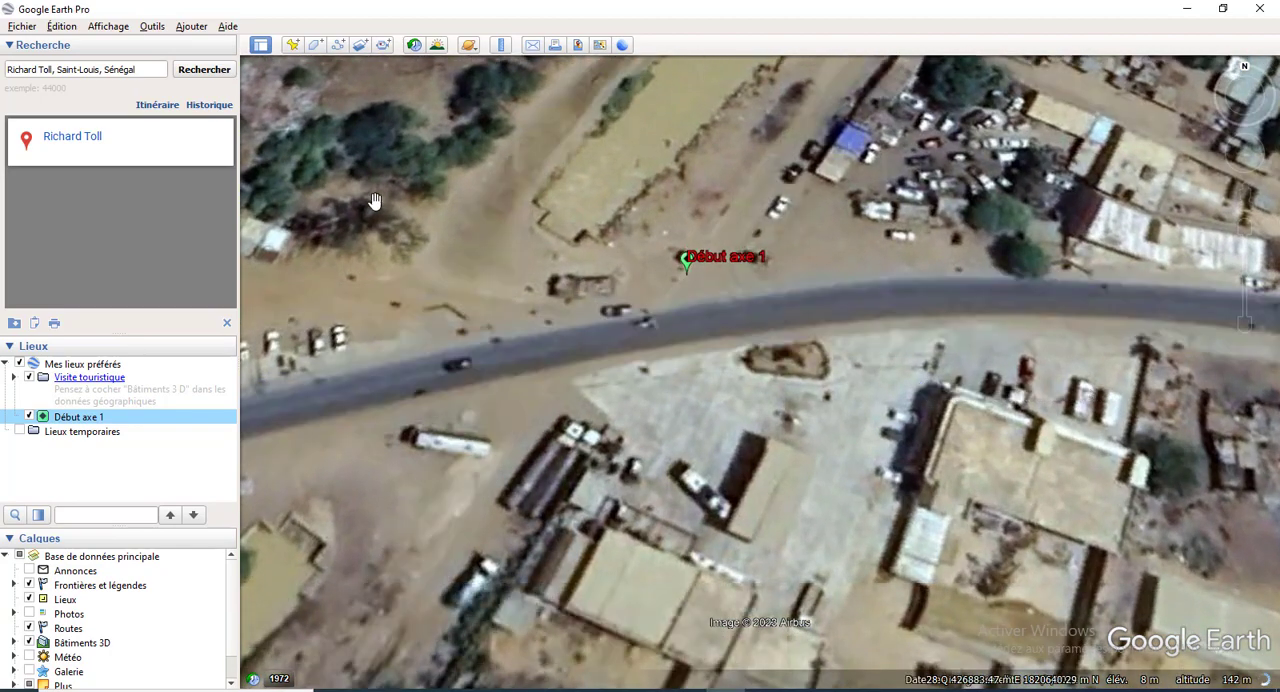
Step: Start a second placemark named Fin axe 1 and give it the red F paddle icon
{"action": "left_click", "coordinate": [292, 47]}
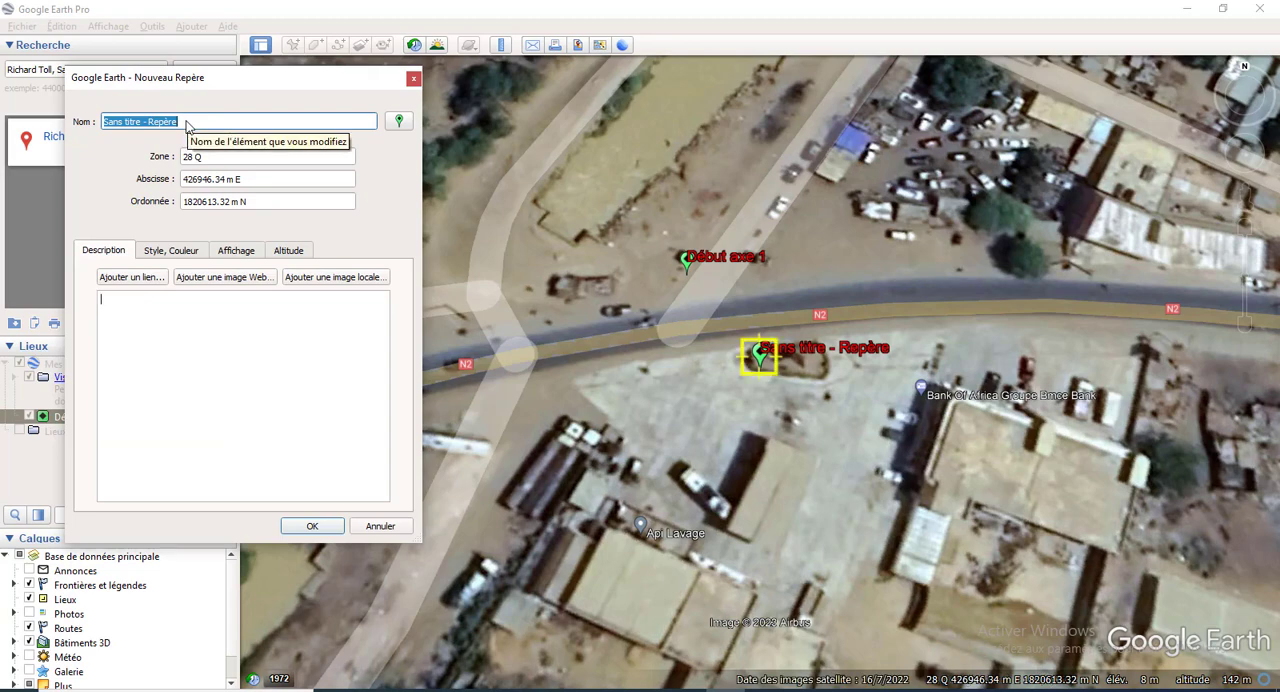
{"action": "type", "text": "Fin axe 1"}
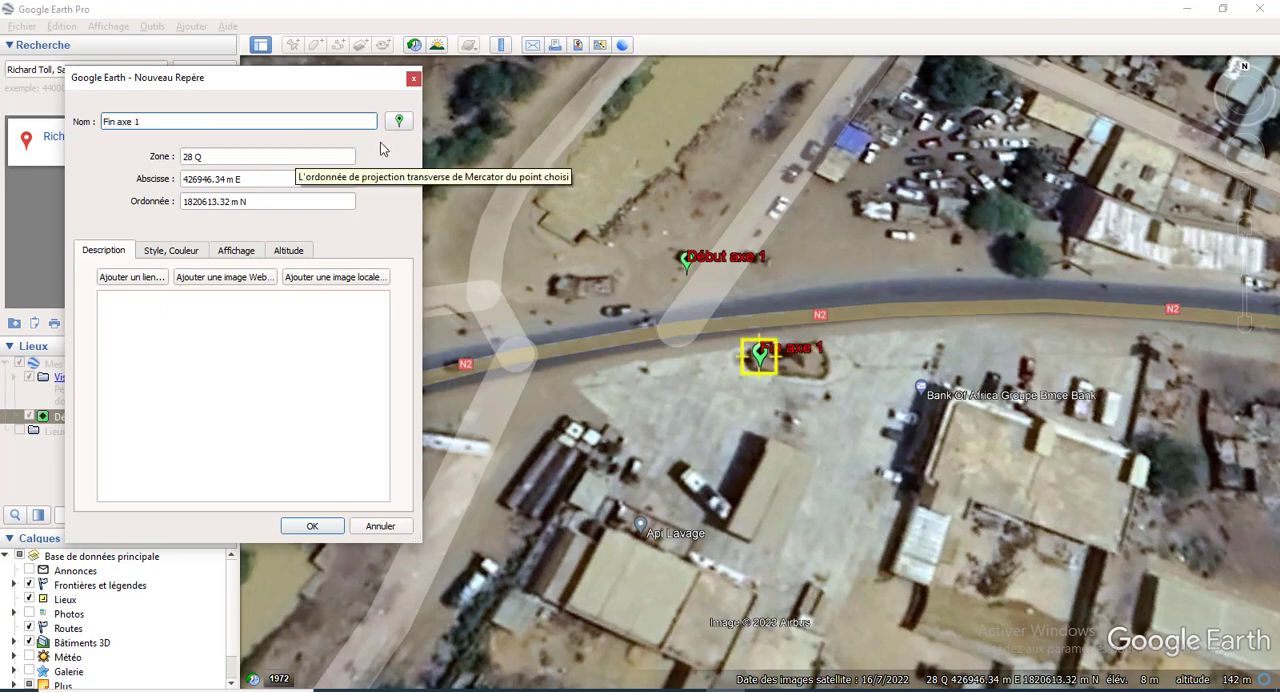
{"action": "left_click", "coordinate": [399, 121]}
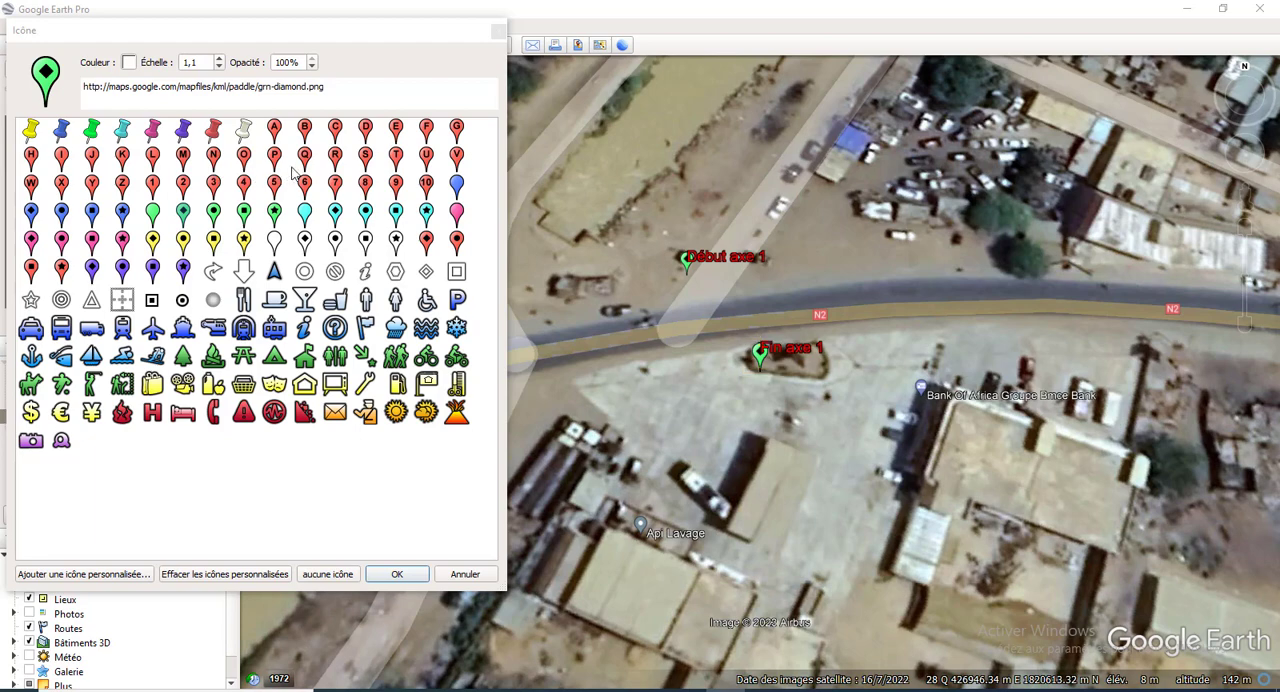
{"action": "left_click", "coordinate": [426, 129]}
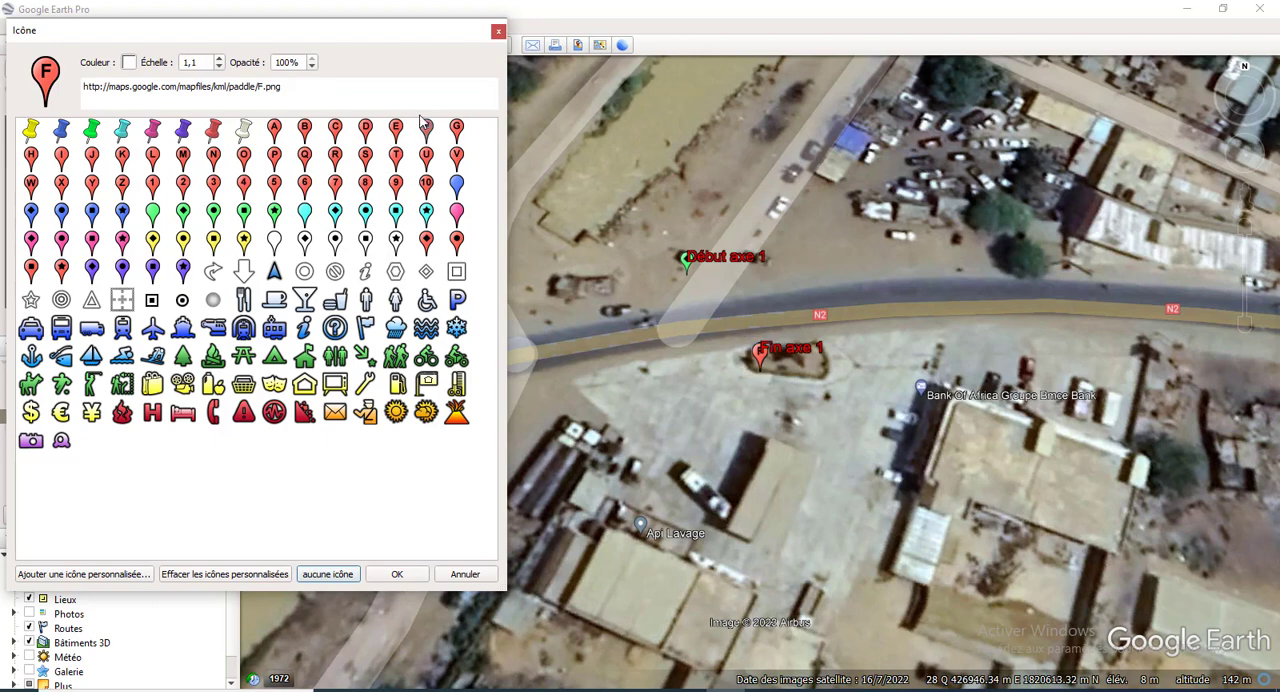
{"action": "left_click", "coordinate": [397, 574]}
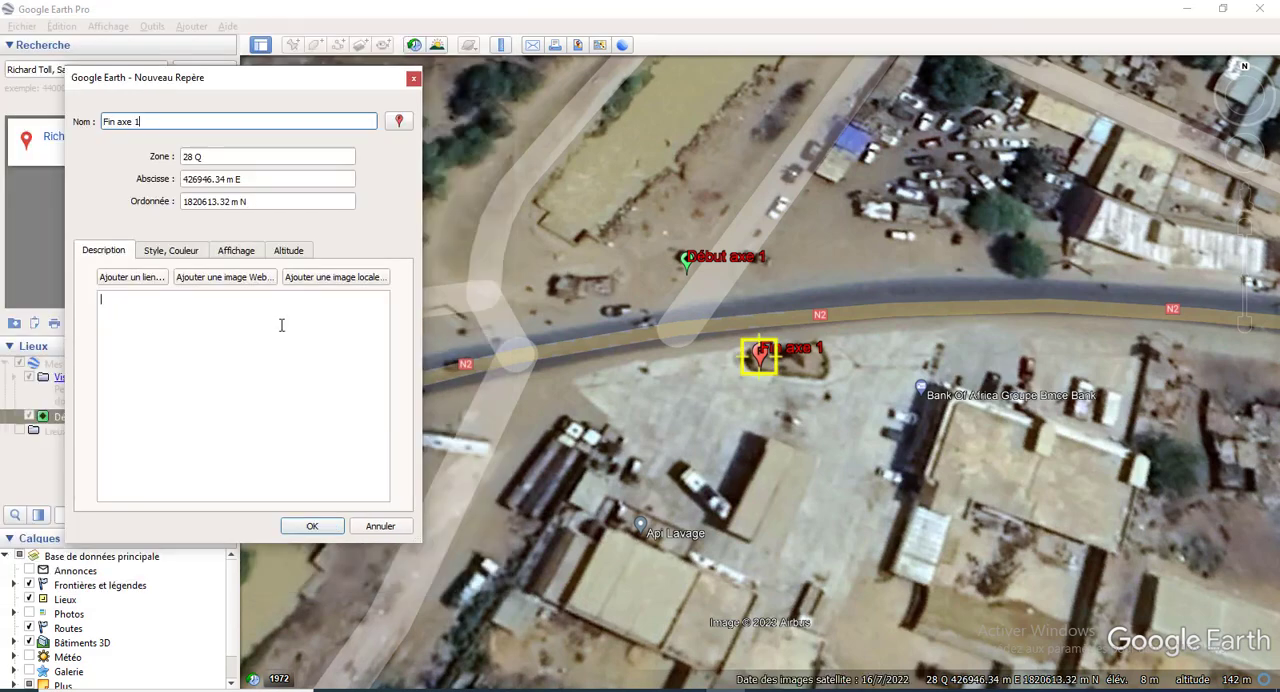
Step: Copy the easting 427979 from cell C6 of the Excel table into the Fin axe 1 placemark's abscissa in Google Earth
{"action": "left_click", "coordinate": [618, 572]}
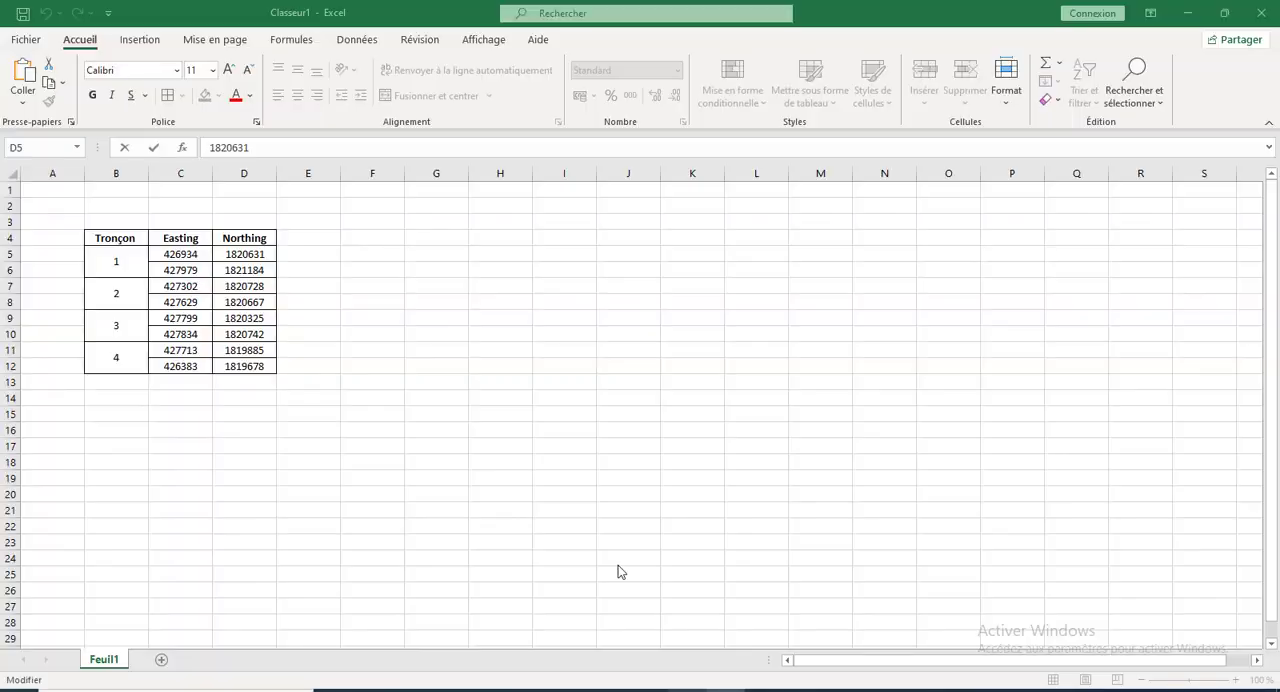
{"action": "left_click", "coordinate": [188, 270]}
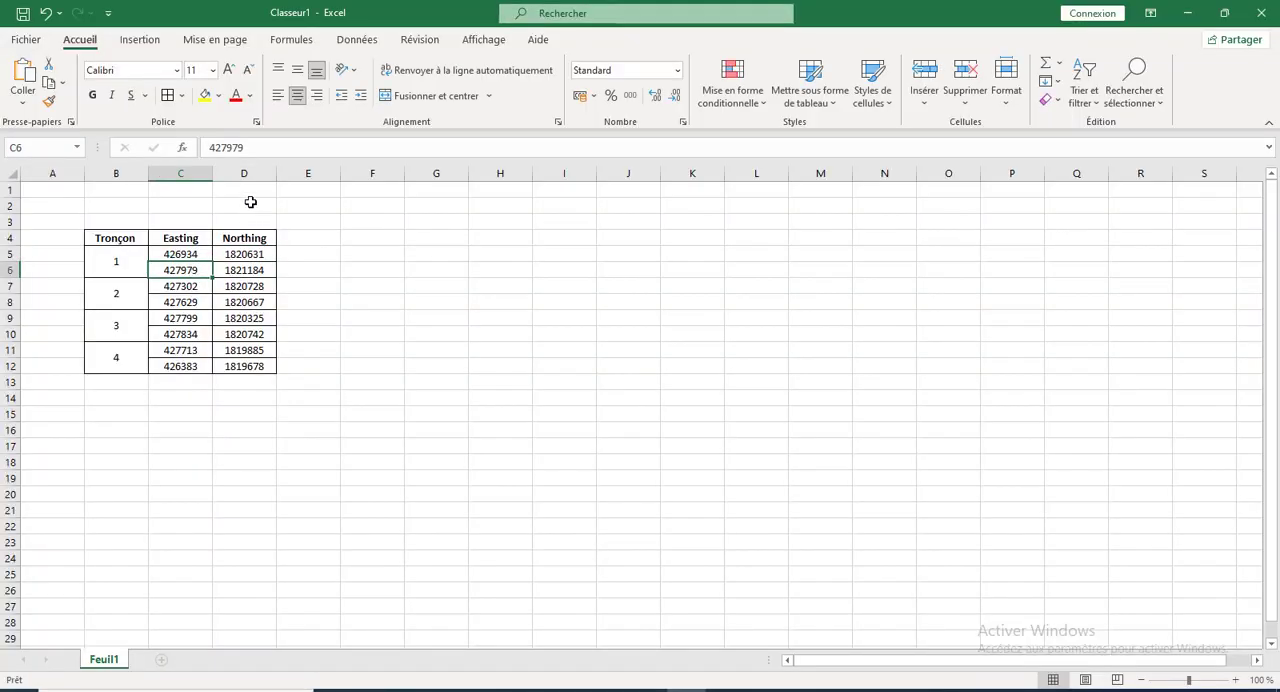
{"action": "left_click_drag", "start_coordinate": [257, 148], "coordinate": [213, 147]}
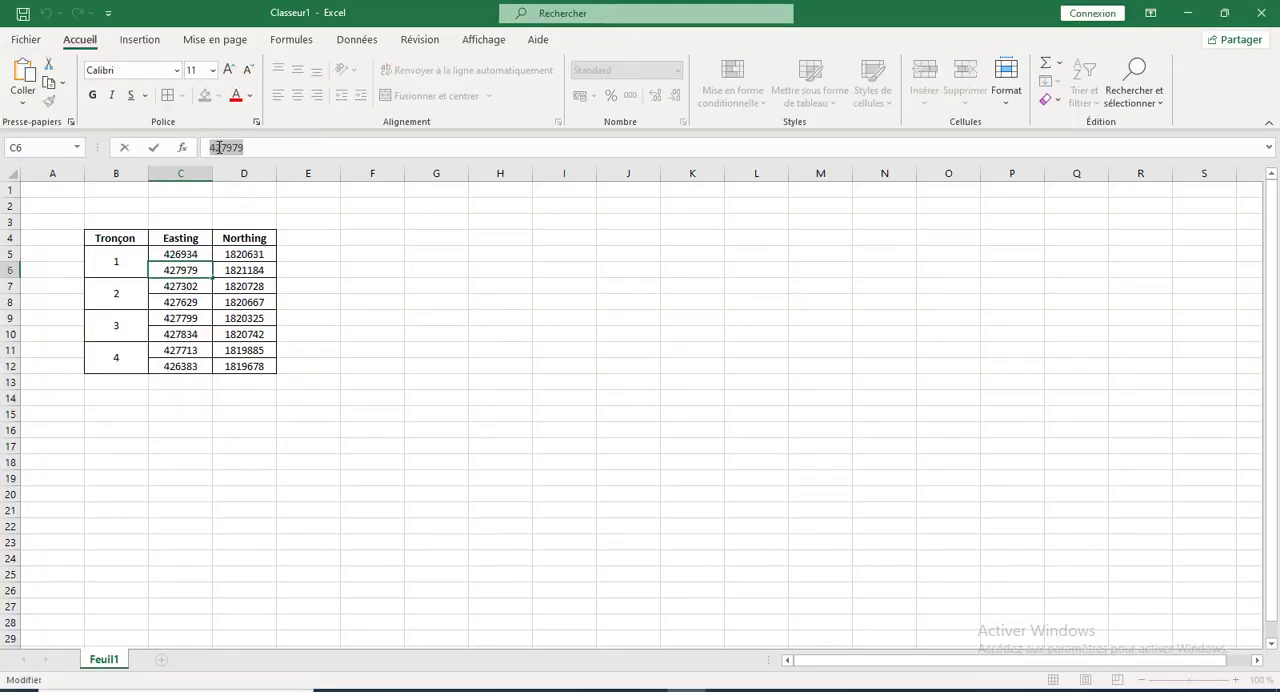
{"action": "right_click", "coordinate": [218, 148]}
{"action": "left_click", "coordinate": [258, 182]}
{"action": "left_click", "coordinate": [740, 686]}
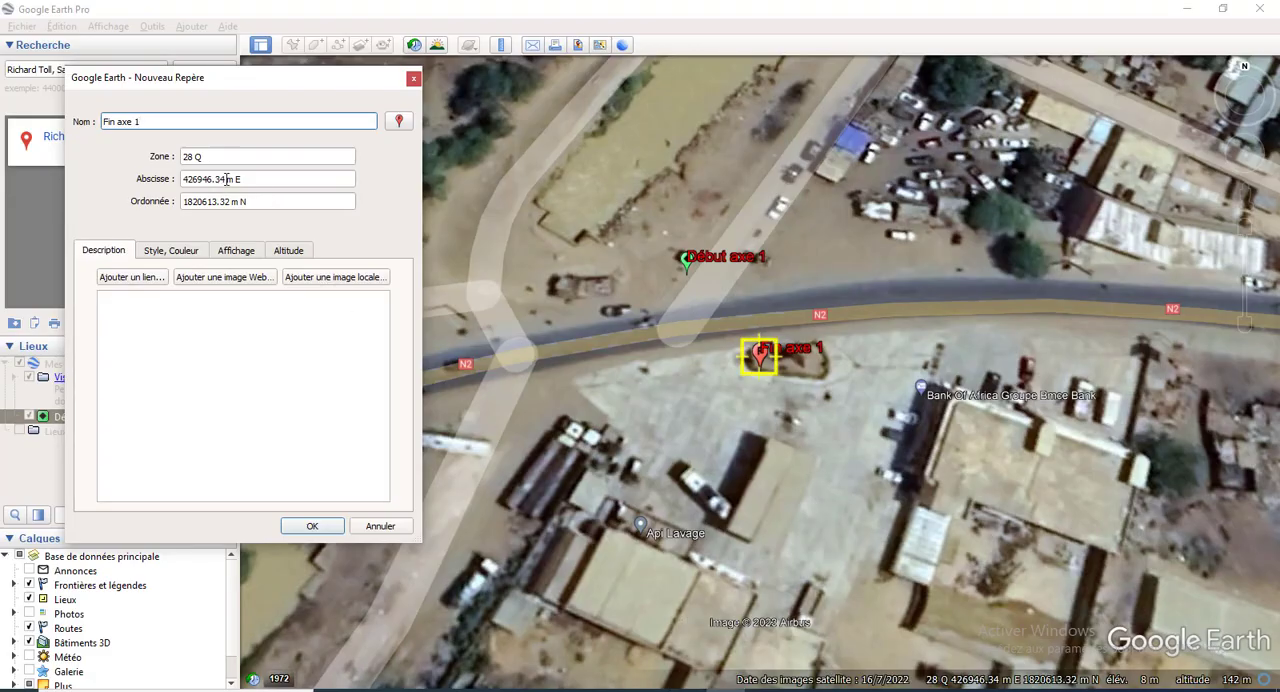
{"action": "left_click_drag", "start_coordinate": [228, 180], "coordinate": [175, 182]}
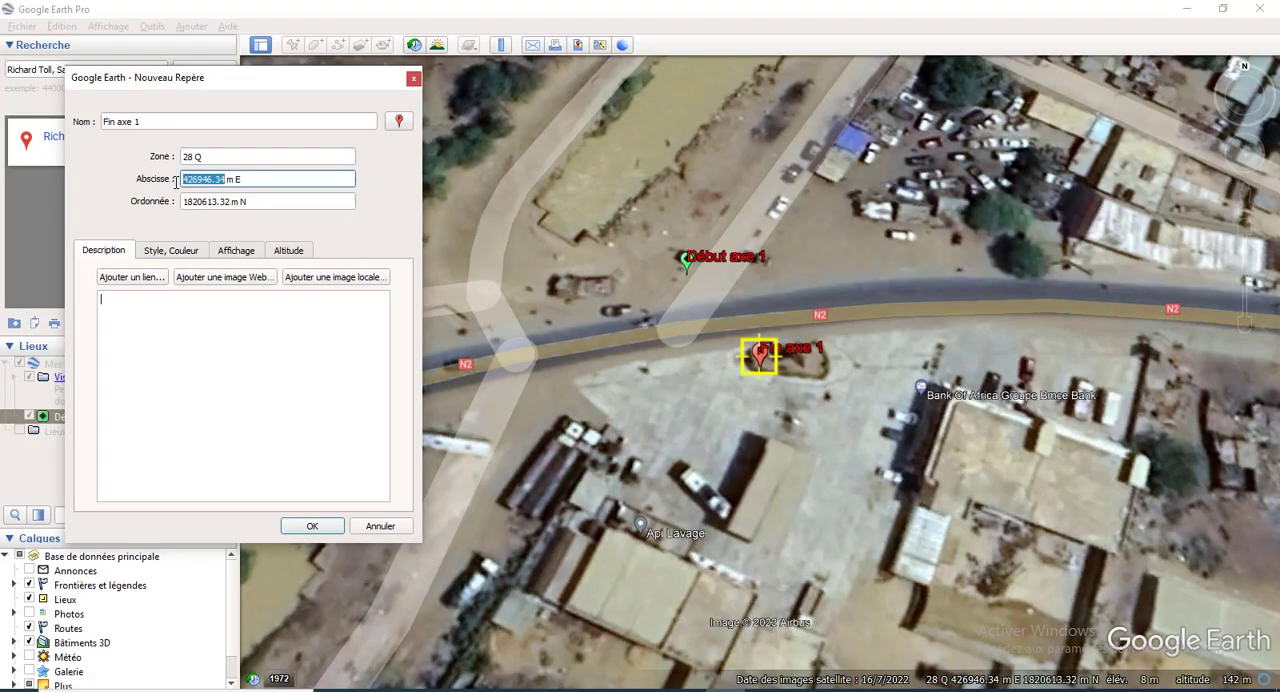
{"action": "key", "text": "ctrl+v"}
Step: Copy the northing 1821184 from Excel cell D6 into Fin axe 1's ordinate in Google Earth and save the placemark
{"action": "mouse_move", "coordinate": [686, 688]}
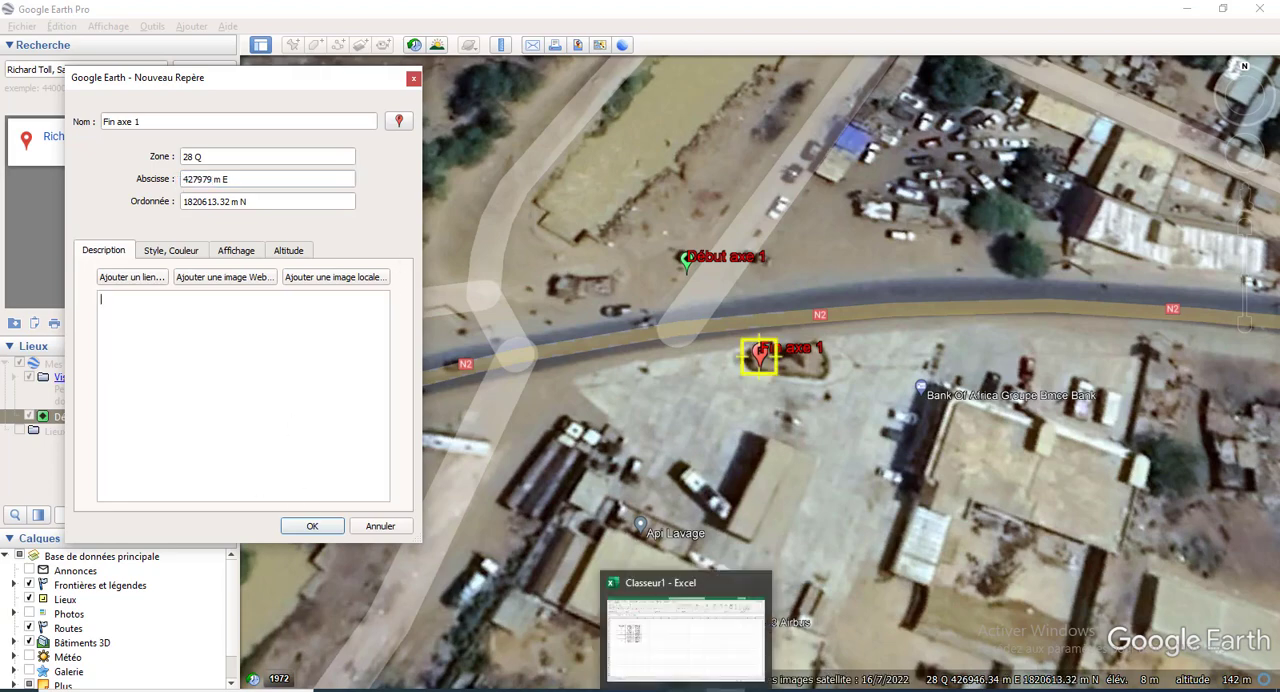
{"action": "left_click", "coordinate": [686, 625]}
{"action": "left_click", "coordinate": [245, 272]}
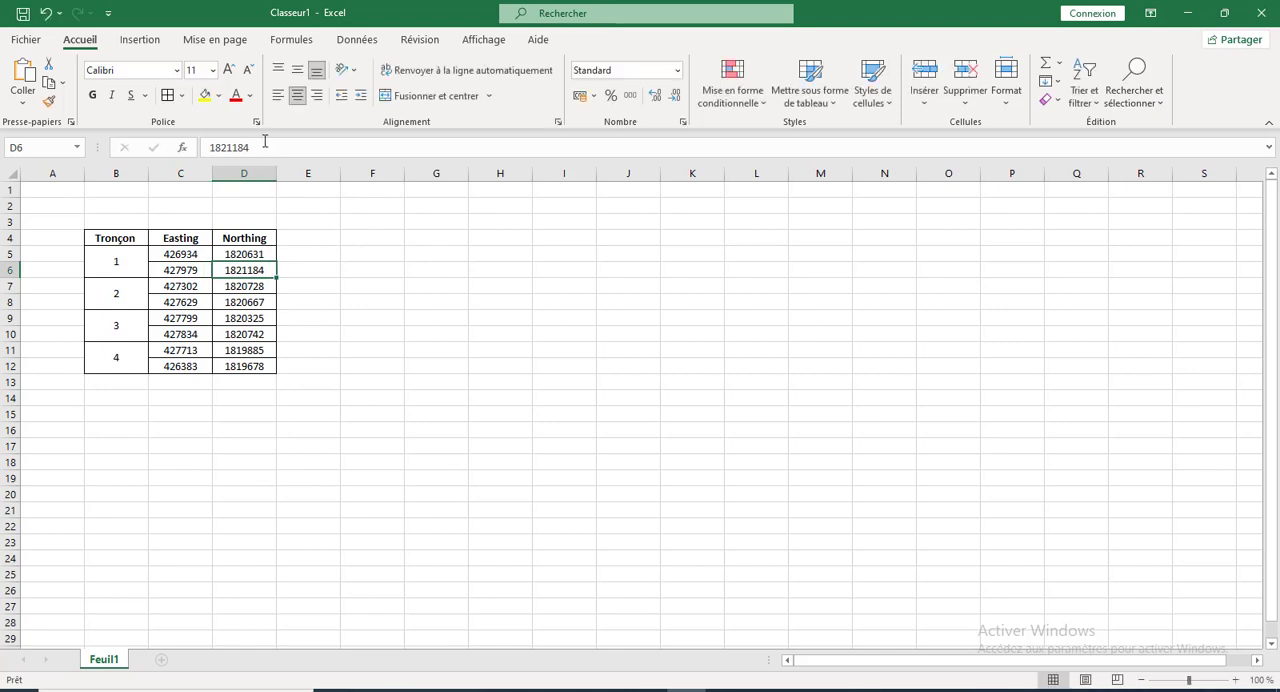
{"action": "left_click_drag", "start_coordinate": [256, 148], "coordinate": [212, 148]}
{"action": "right_click", "coordinate": [222, 151]}
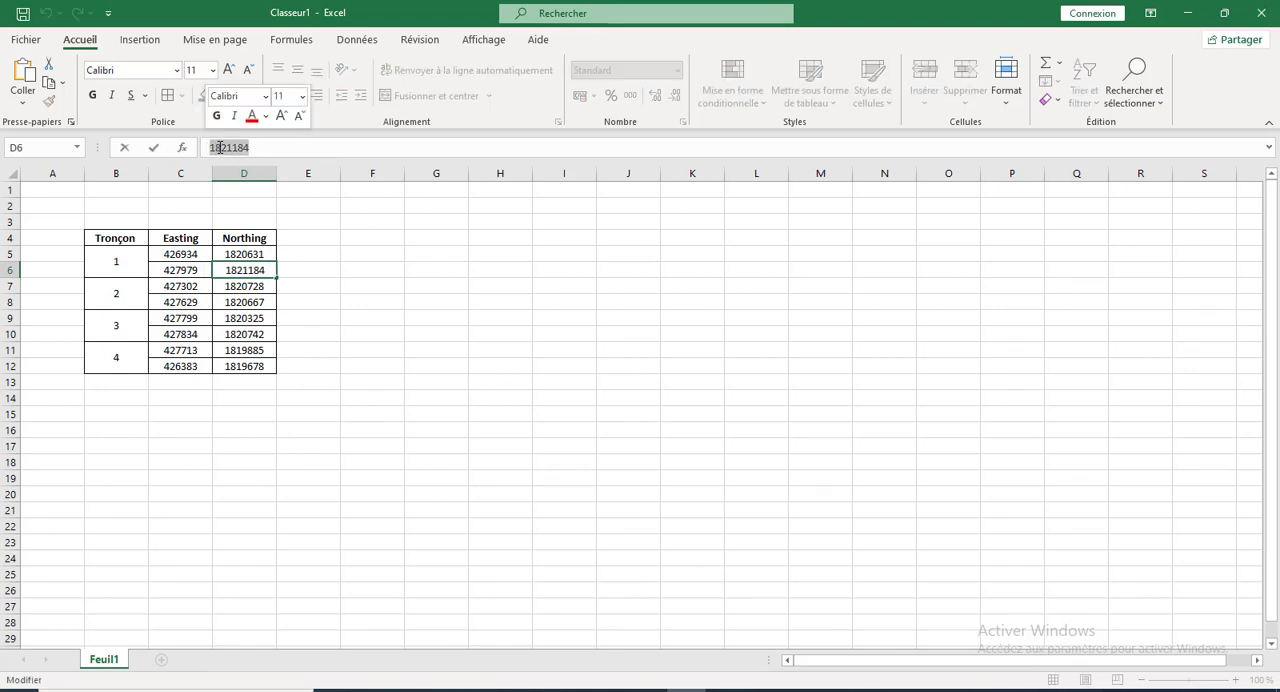
{"action": "left_click", "coordinate": [264, 181]}
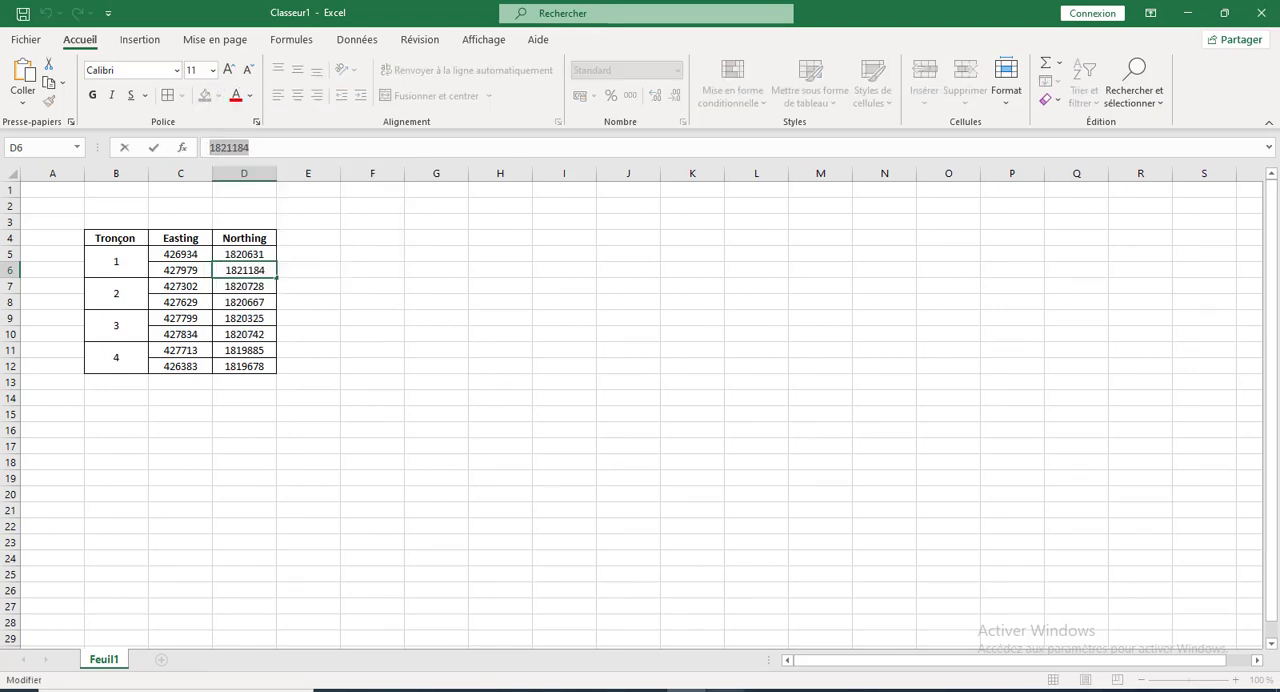
{"action": "left_click", "coordinate": [725, 689]}
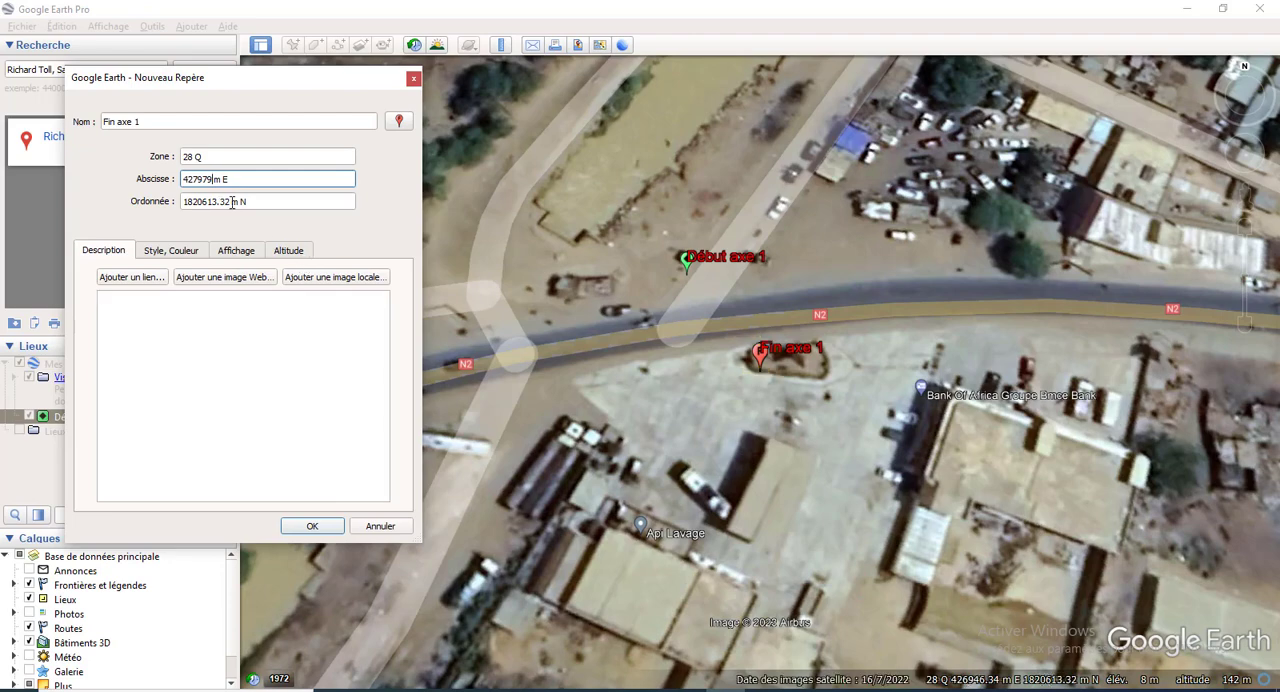
{"action": "key", "text": "Tab"}
{"action": "key", "text": "ctrl+v"}
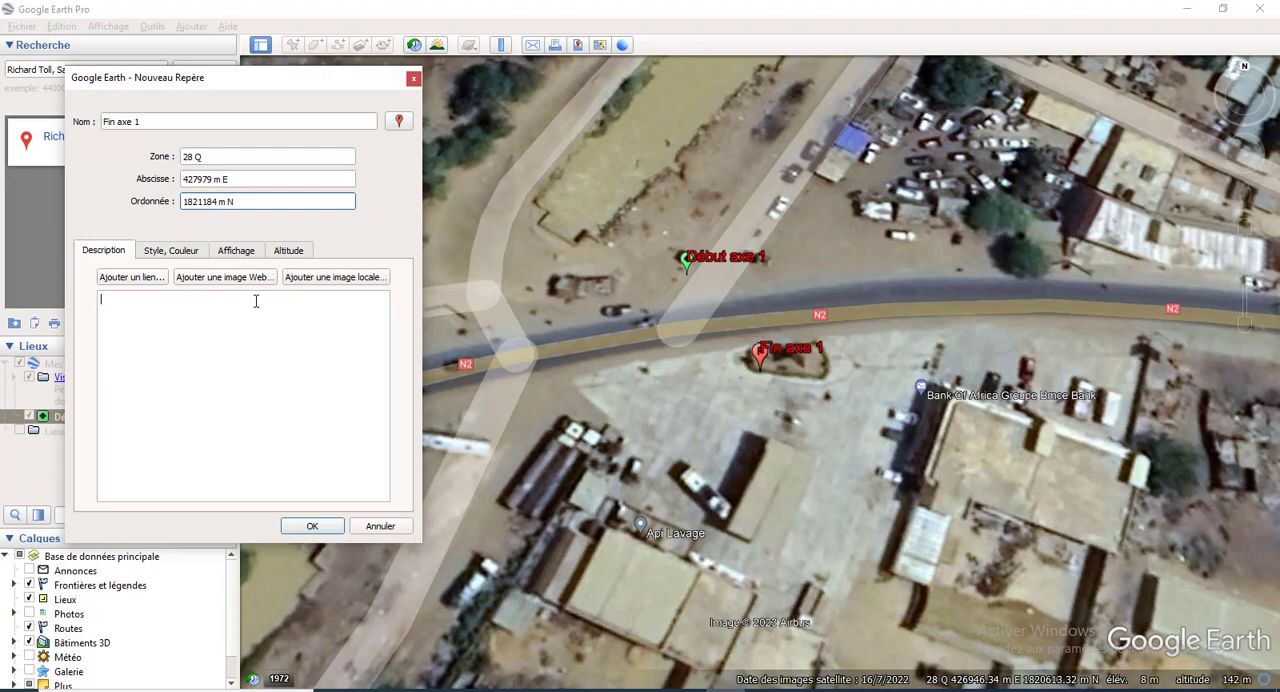
{"action": "left_click", "coordinate": [312, 527]}
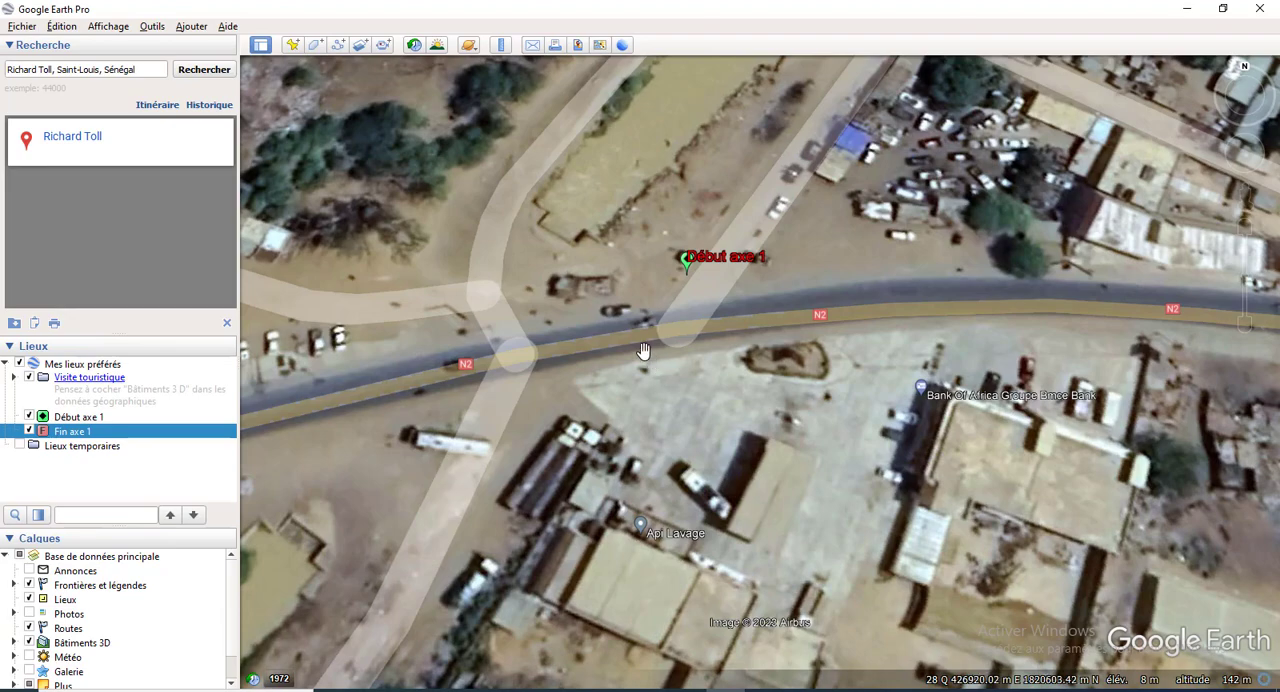
Step: Locate the Fin axe 1 placemark on the map and examine its position relative to Début axe 1
{"action": "scroll", "coordinate": [630, 340], "scroll_direction": "down", "scroll_amount": 3}
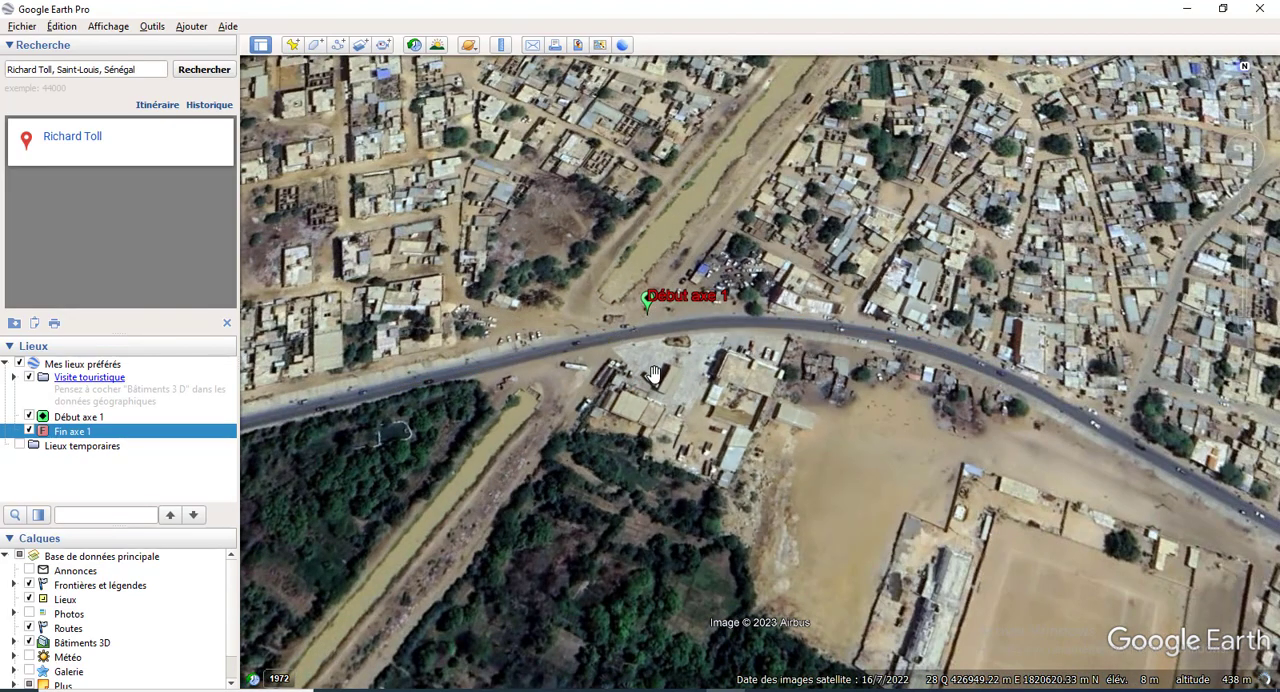
{"action": "scroll", "coordinate": [652, 373], "scroll_direction": "down", "scroll_amount": 2}
{"action": "scroll", "coordinate": [652, 373], "scroll_direction": "down", "scroll_amount": 2}
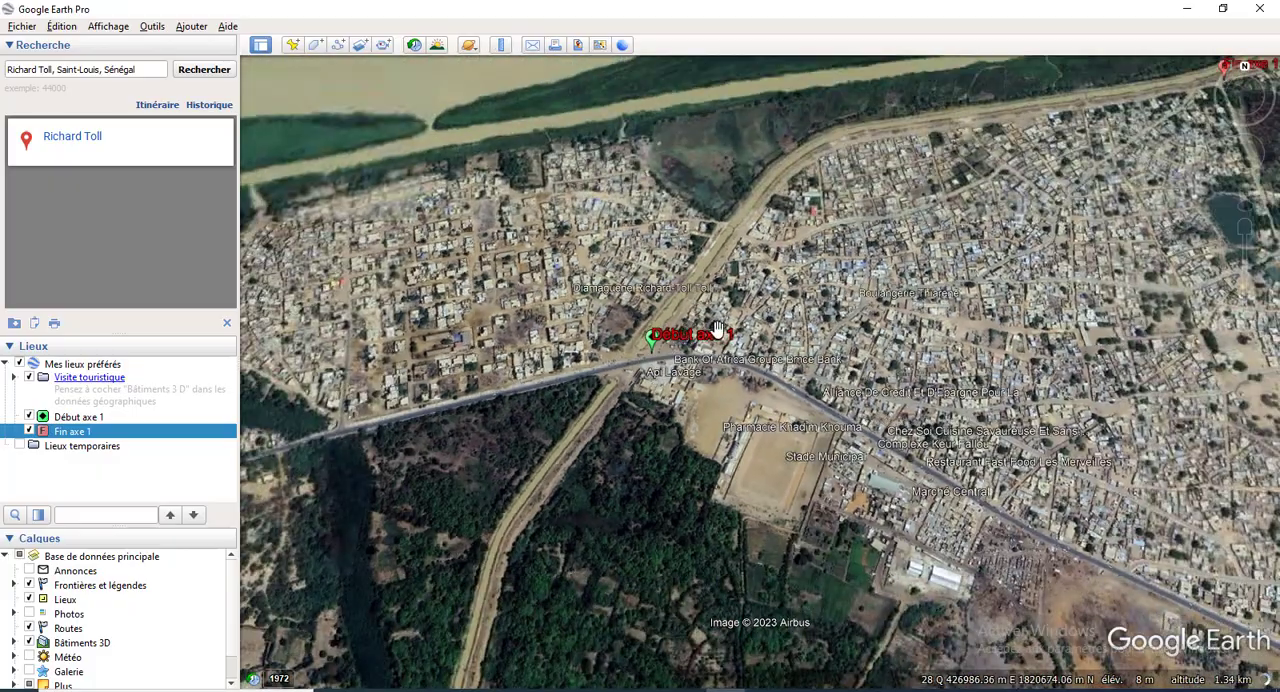
{"action": "scroll", "coordinate": [716, 333], "scroll_direction": "up", "scroll_amount": 4}
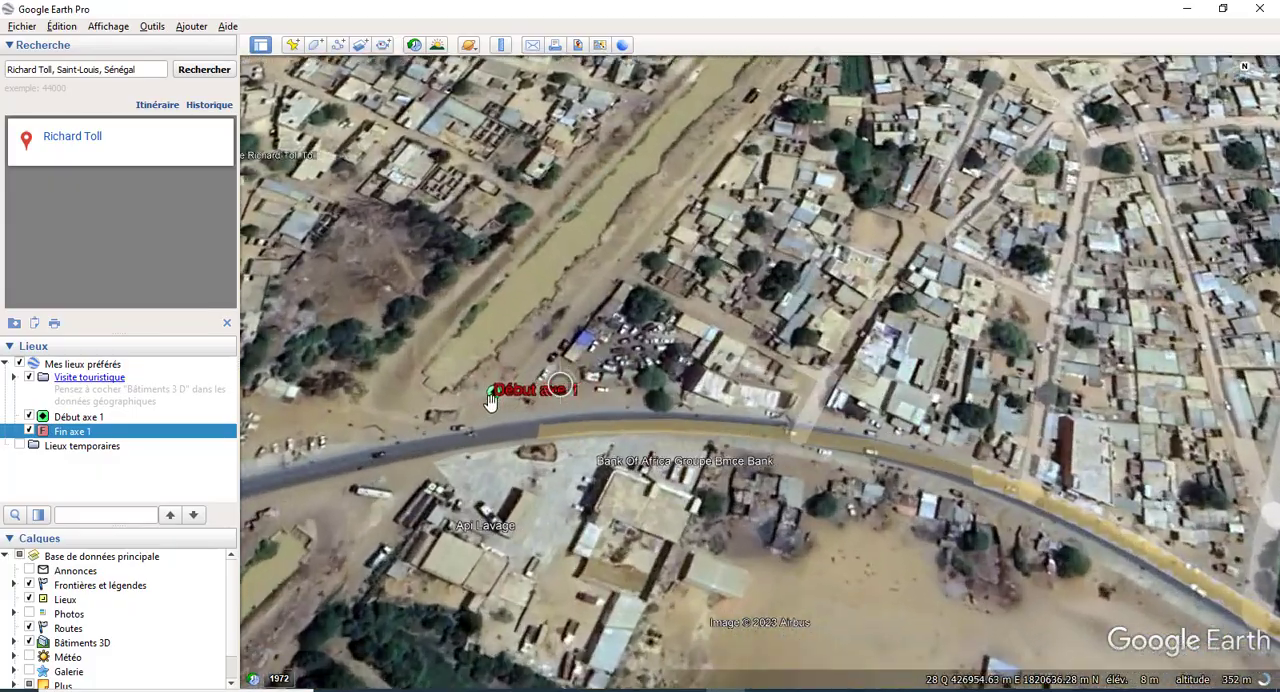
{"action": "scroll", "coordinate": [487, 402], "scroll_direction": "up", "scroll_amount": 2}
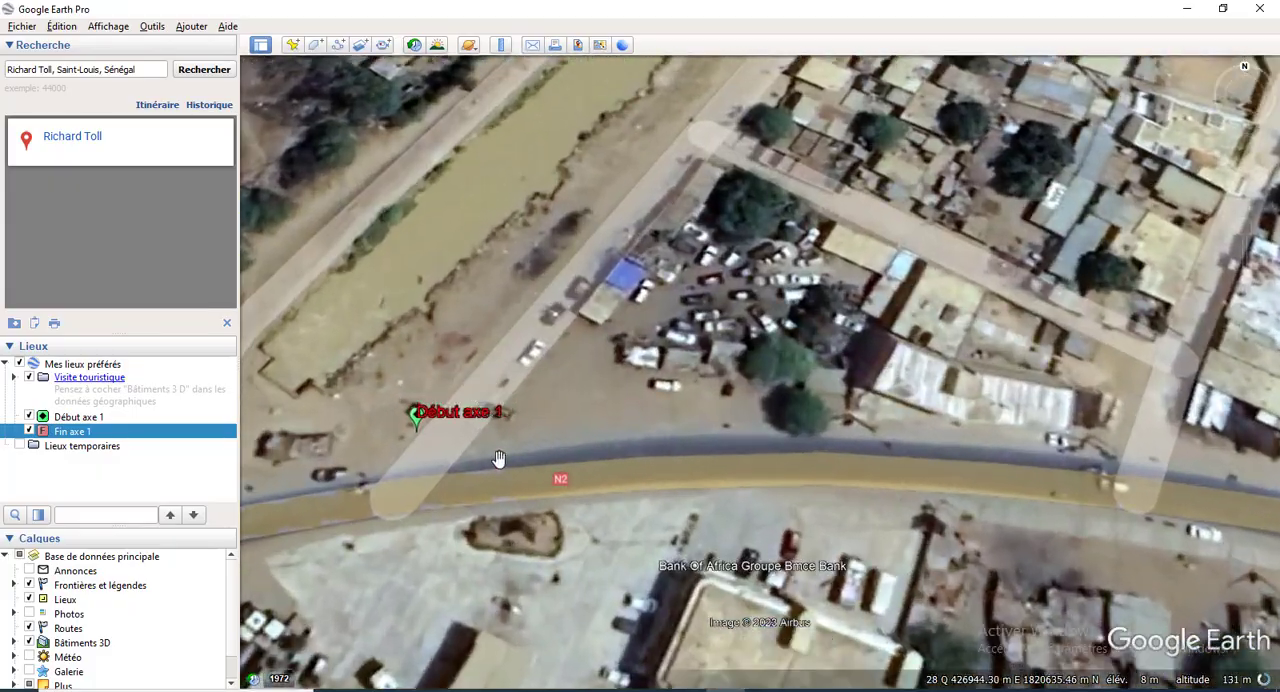
{"action": "left_click_drag", "start_coordinate": [622, 268], "coordinate": [592, 400]}
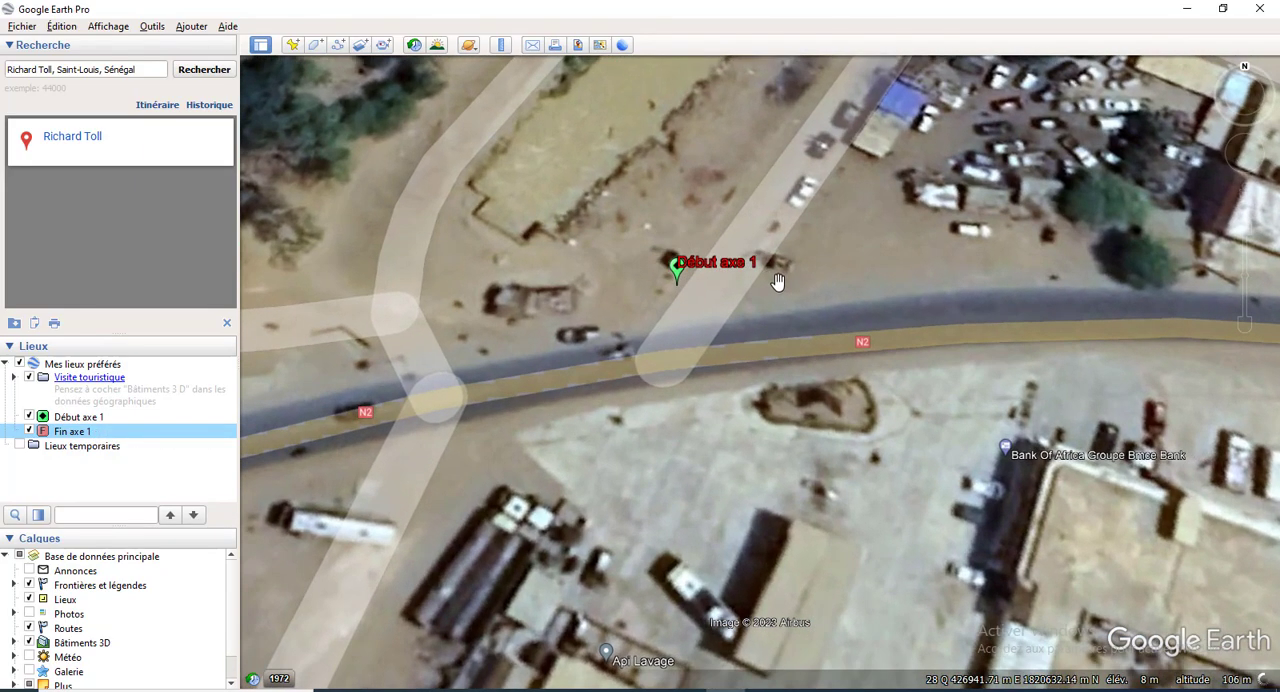
{"action": "left_click_drag", "start_coordinate": [778, 282], "coordinate": [617, 357]}
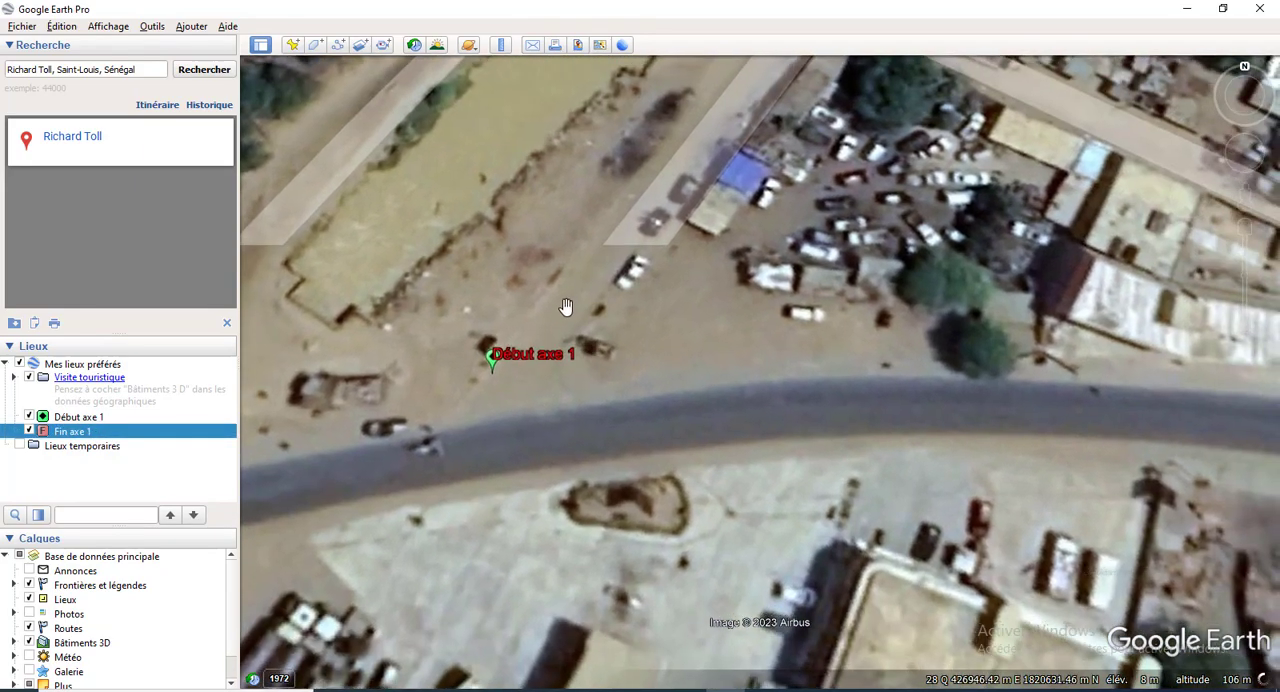
{"action": "scroll", "coordinate": [565, 291], "scroll_direction": "down", "scroll_amount": 1}
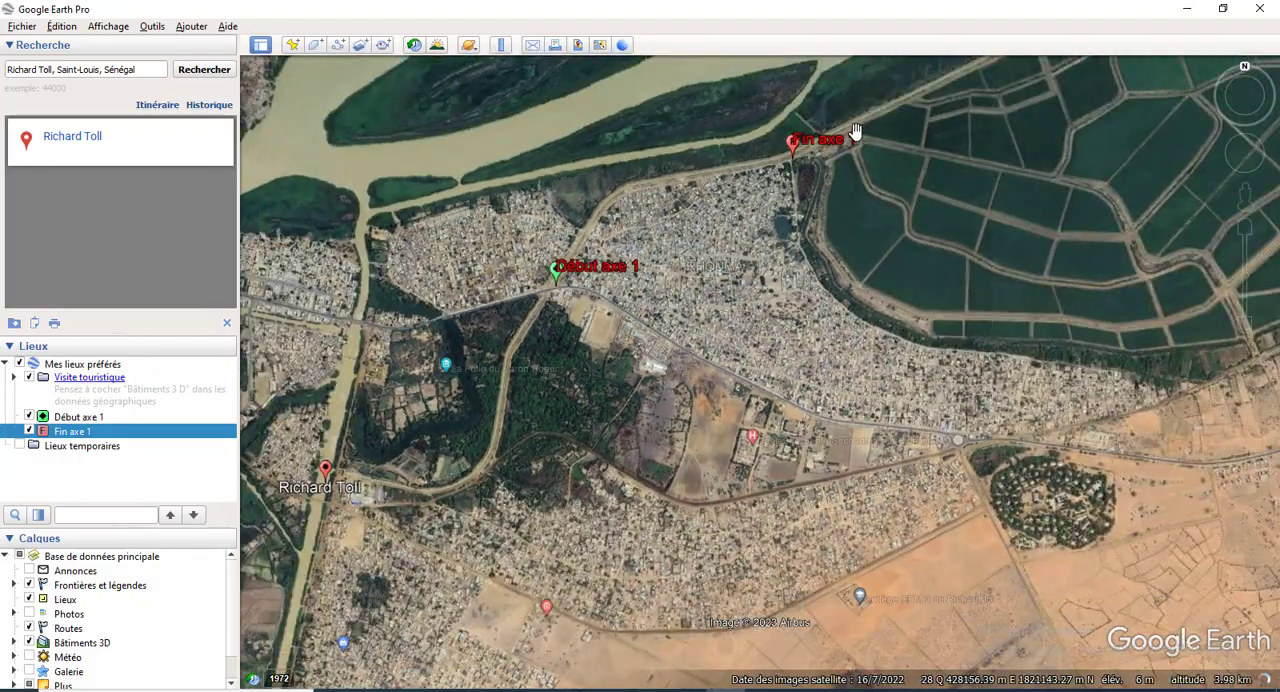
{"action": "scroll", "coordinate": [843, 124], "scroll_direction": "up", "scroll_amount": 2}
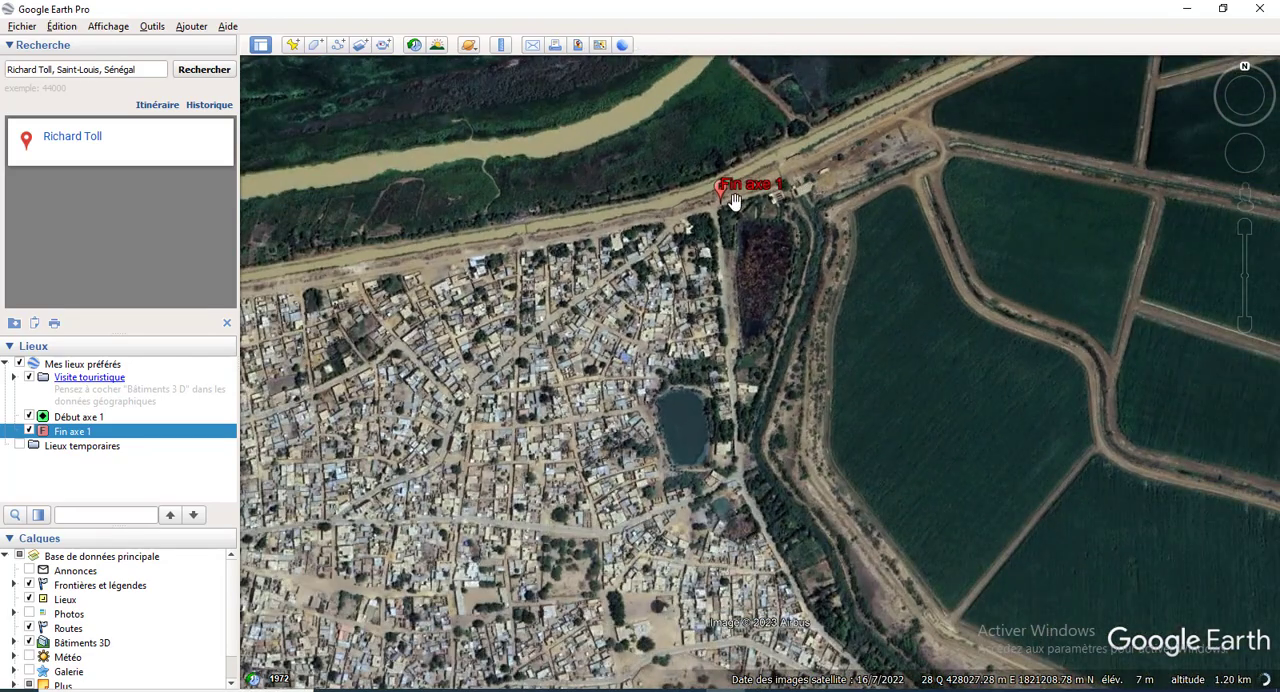
{"action": "scroll", "coordinate": [733, 200], "scroll_direction": "up", "scroll_amount": 3}
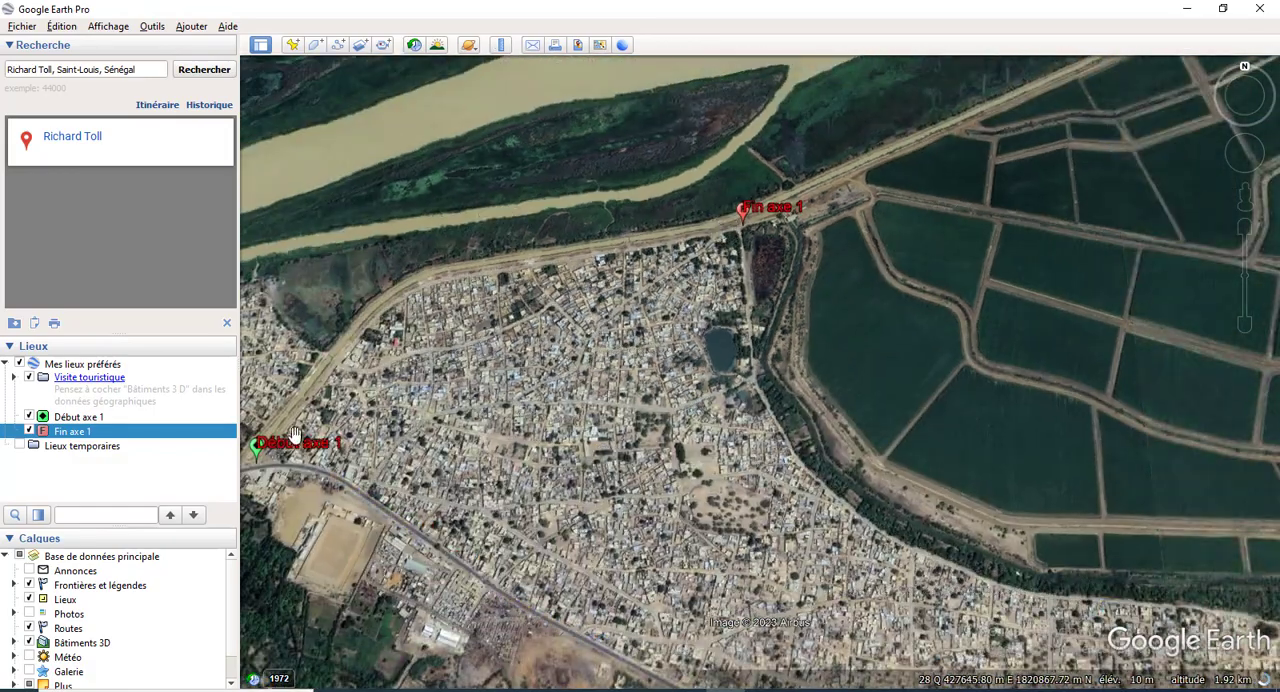
Step: Trace the course of the first tronçon along the canal from Début axe 1 to Fin axe 1
{"action": "scroll", "coordinate": [260, 467], "scroll_direction": "up", "scroll_amount": 2}
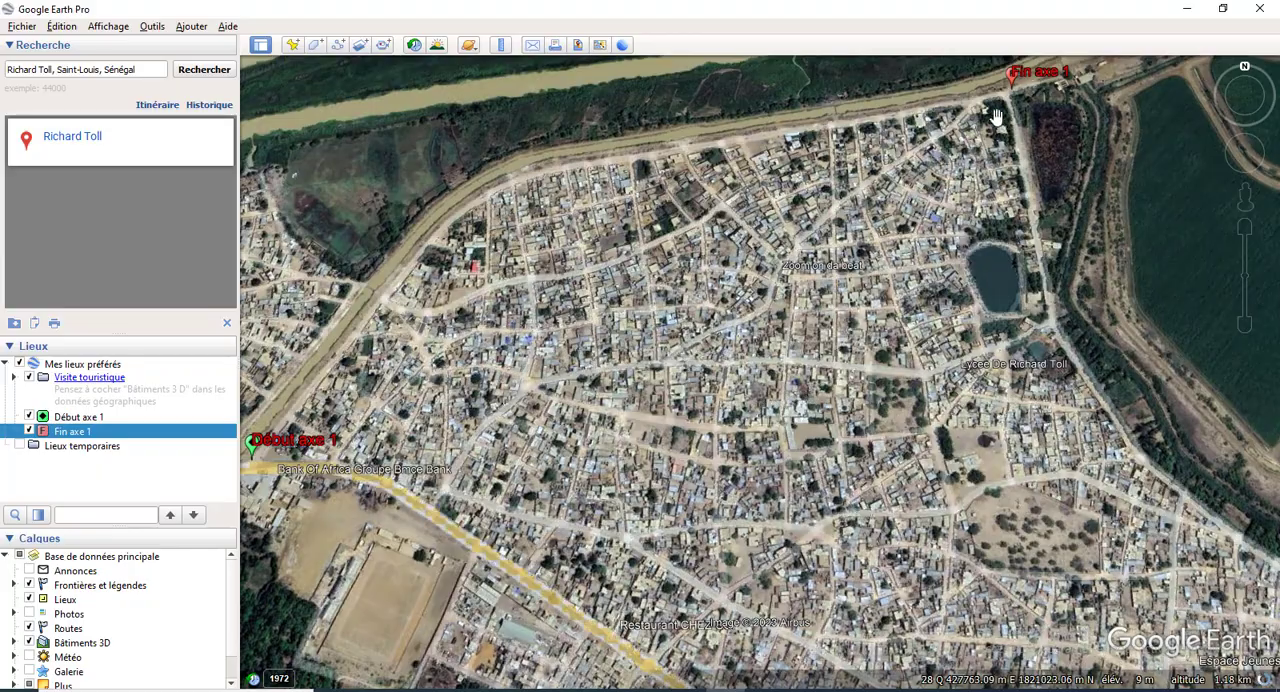
{"action": "scroll", "coordinate": [508, 350], "scroll_direction": "down", "scroll_amount": 3}
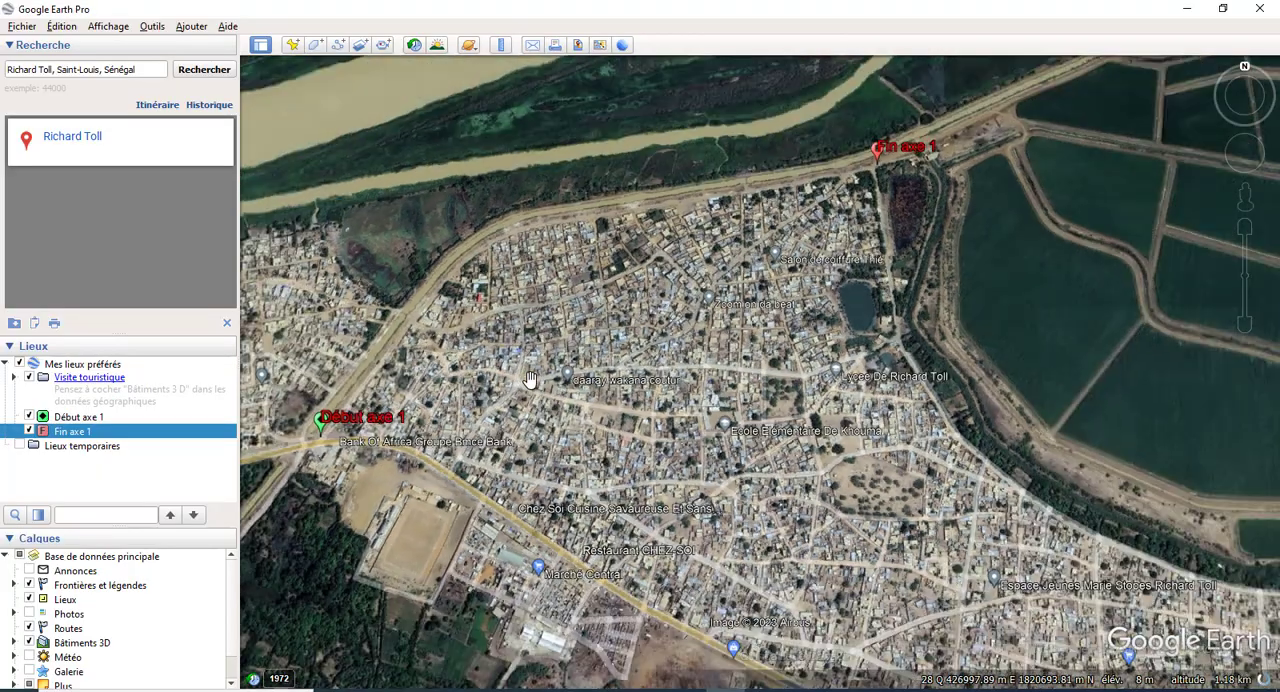
{"action": "scroll", "coordinate": [328, 429], "scroll_direction": "up", "scroll_amount": 4}
{"action": "scroll", "coordinate": [538, 257], "scroll_direction": "up", "scroll_amount": 3}
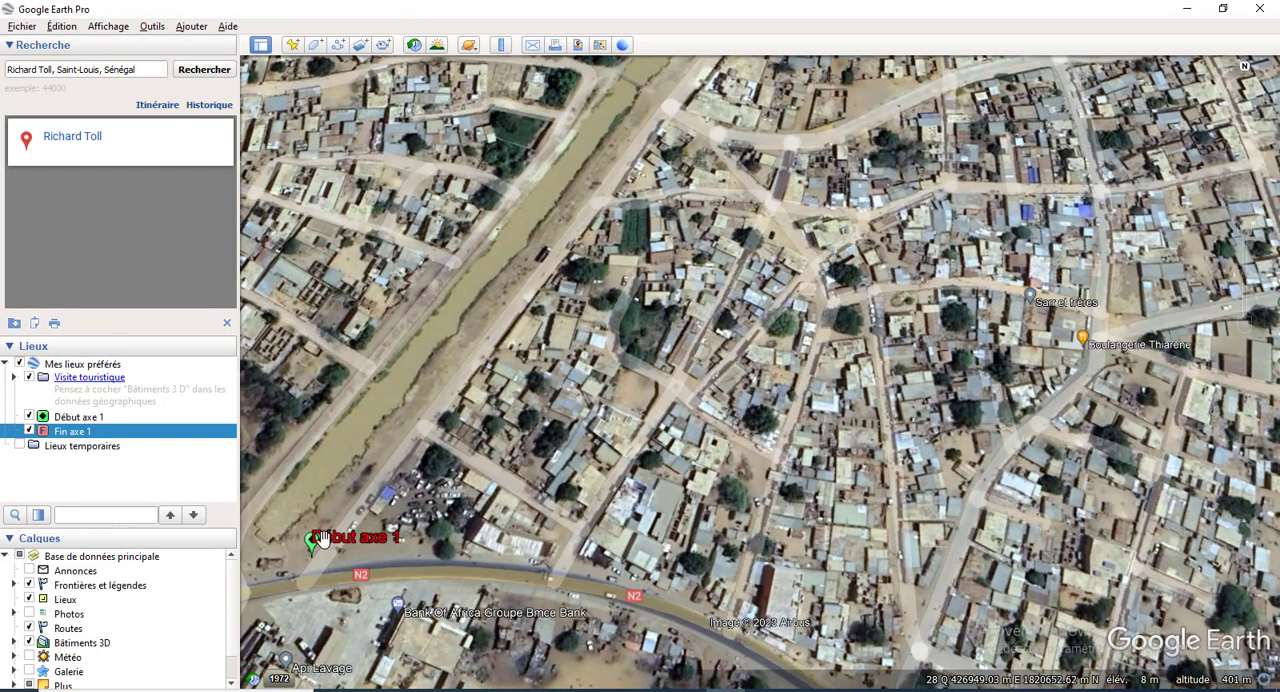
{"action": "scroll", "coordinate": [320, 538], "scroll_direction": "down", "scroll_amount": 3}
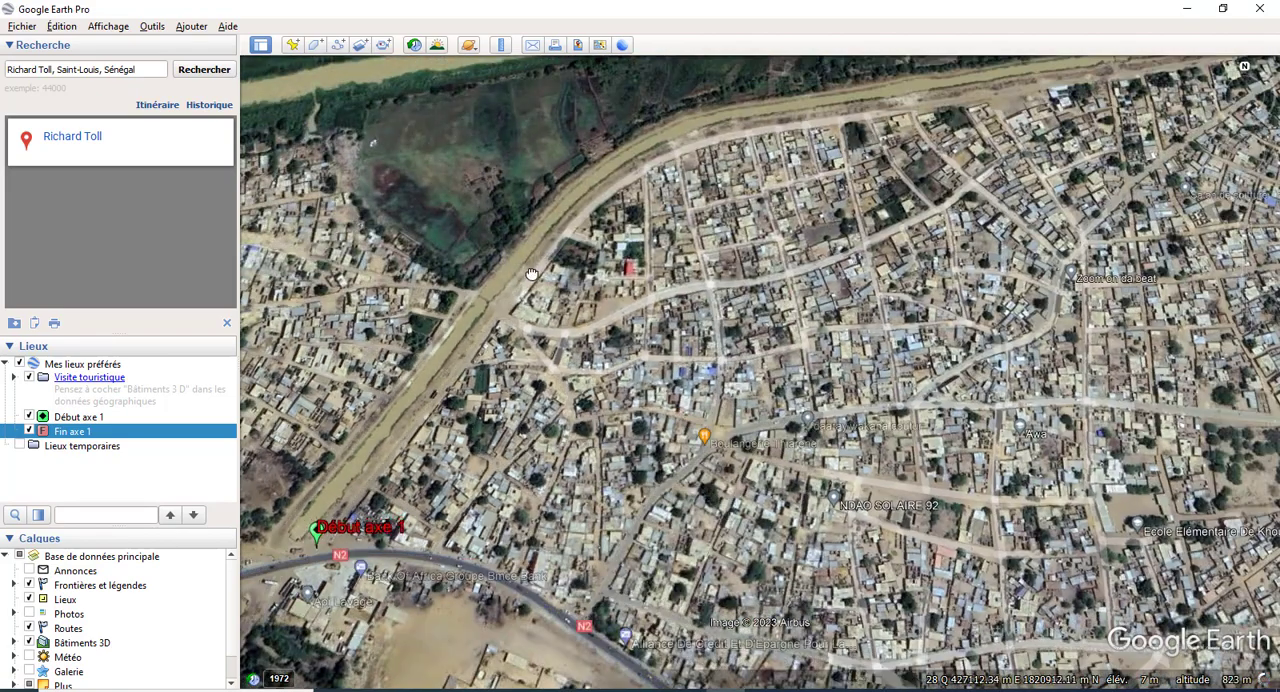
{"action": "left_click_drag", "start_coordinate": [532, 274], "coordinate": [420, 448]}
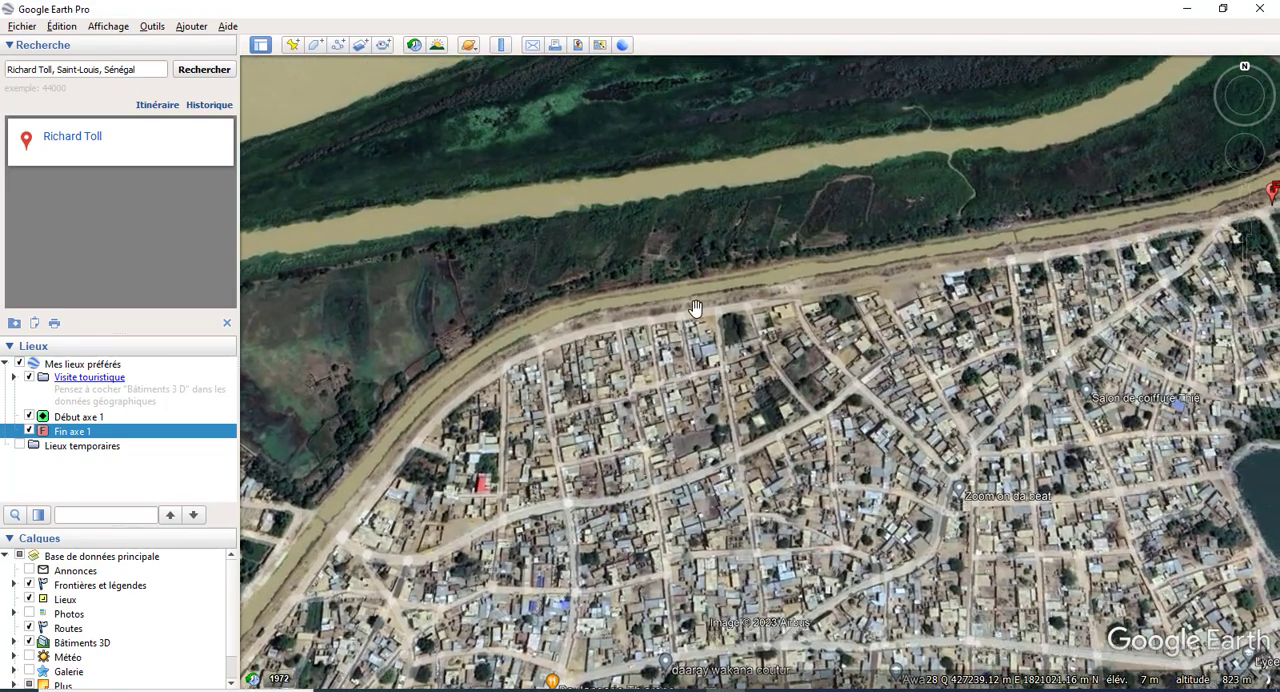
{"action": "left_click_drag", "start_coordinate": [694, 311], "coordinate": [564, 344]}
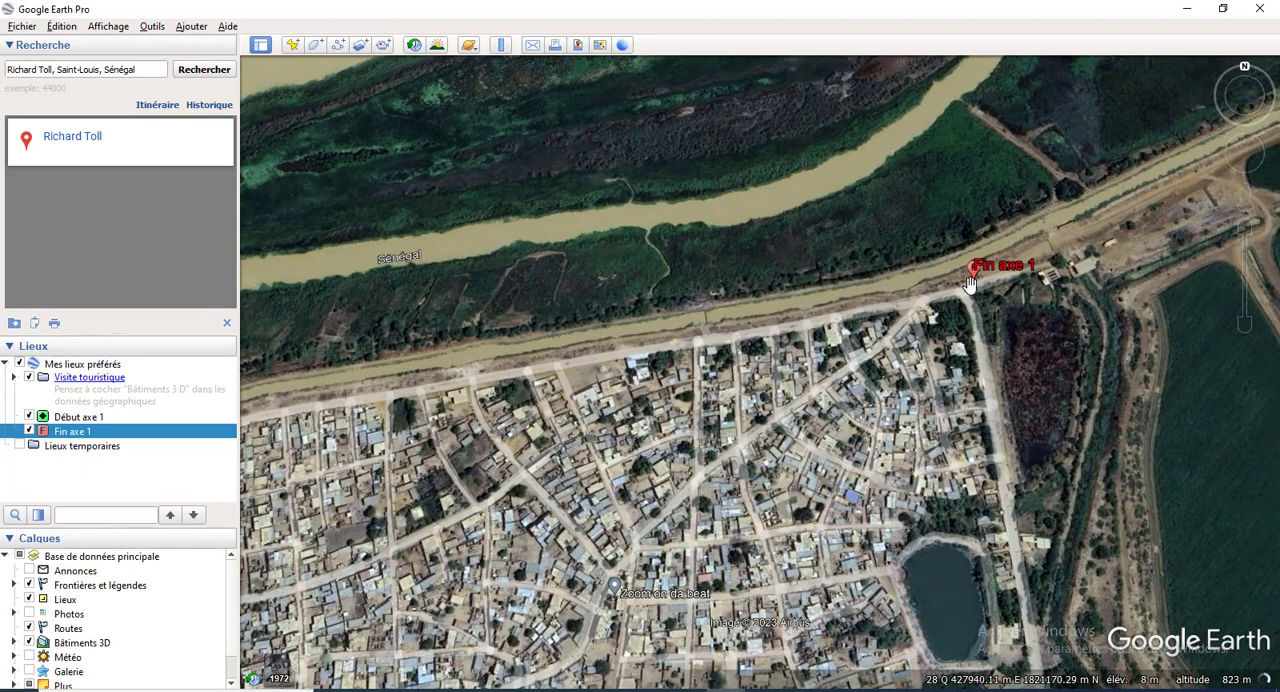
{"action": "left_click_drag", "start_coordinate": [969, 284], "coordinate": [901, 296]}
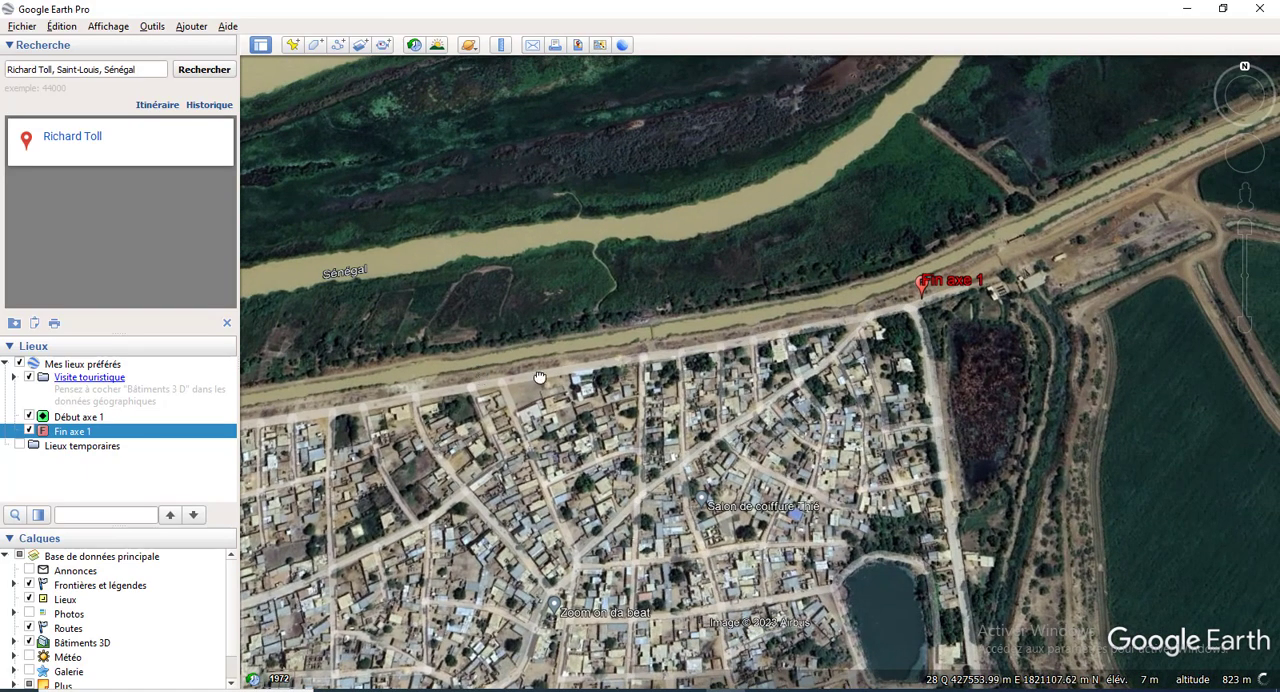
{"action": "left_click_drag", "start_coordinate": [540, 377], "coordinate": [807, 331]}
{"action": "scroll", "coordinate": [600, 291], "scroll_direction": "down", "scroll_amount": 3}
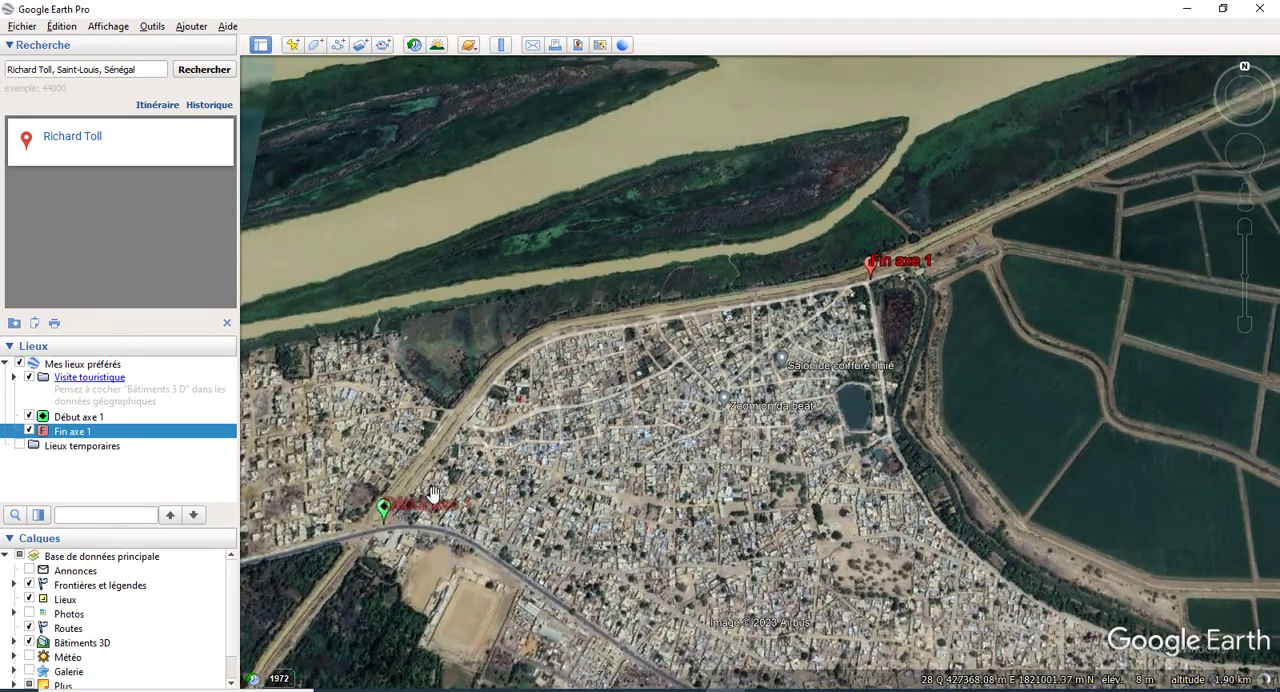
Step: Start a new path named Tronçon 1 and set its line colour to yellow (#ffff00)
{"action": "scroll", "coordinate": [432, 493], "scroll_direction": "up", "scroll_amount": 3}
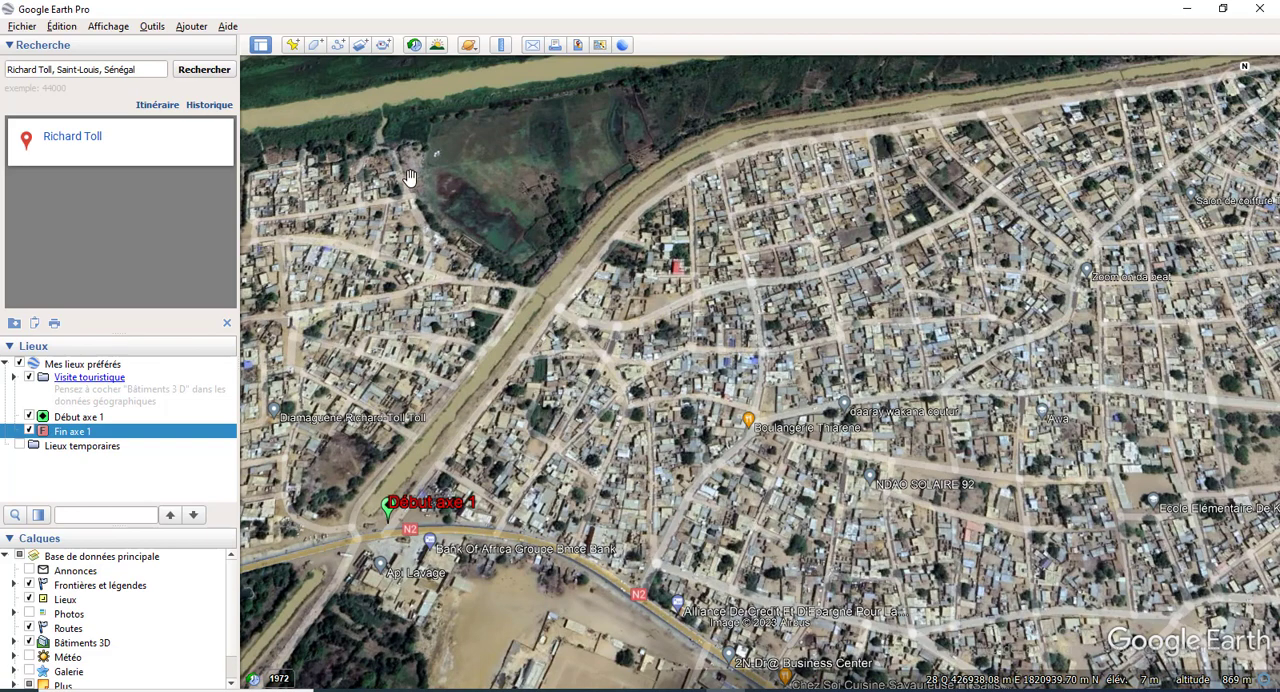
{"action": "left_click", "coordinate": [339, 46]}
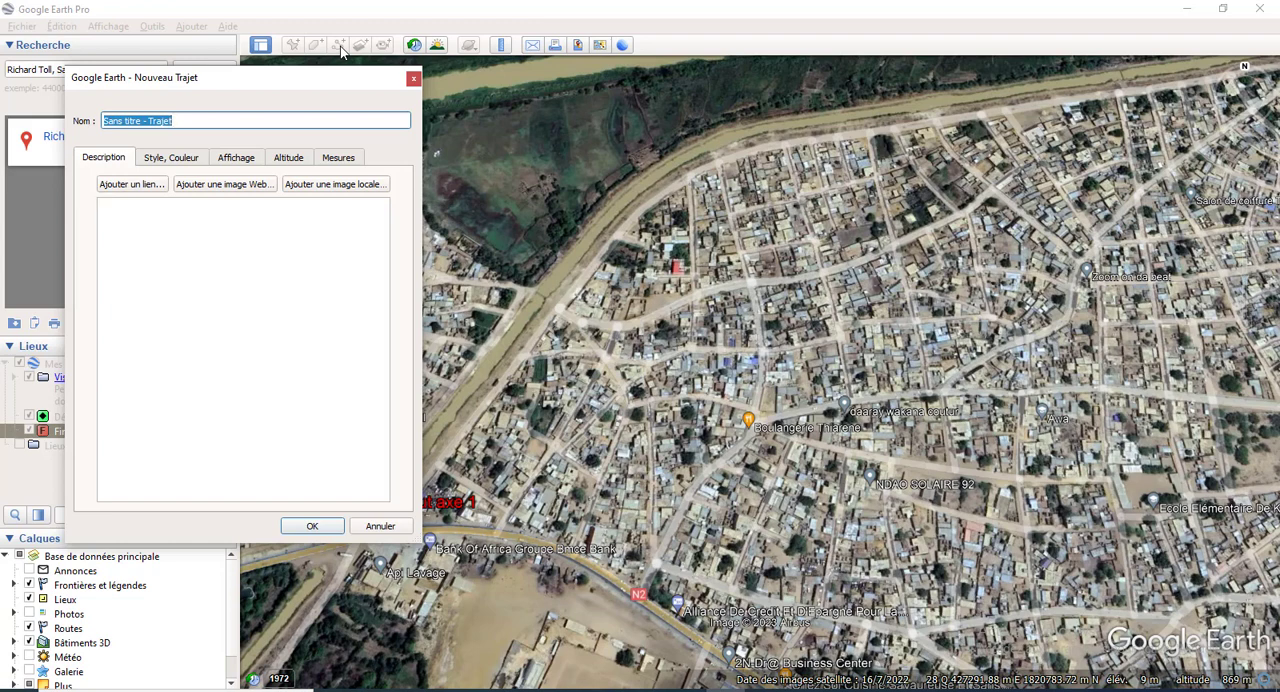
{"action": "type", "text": "Tronçon 1"}
{"action": "left_click", "coordinate": [182, 162]}
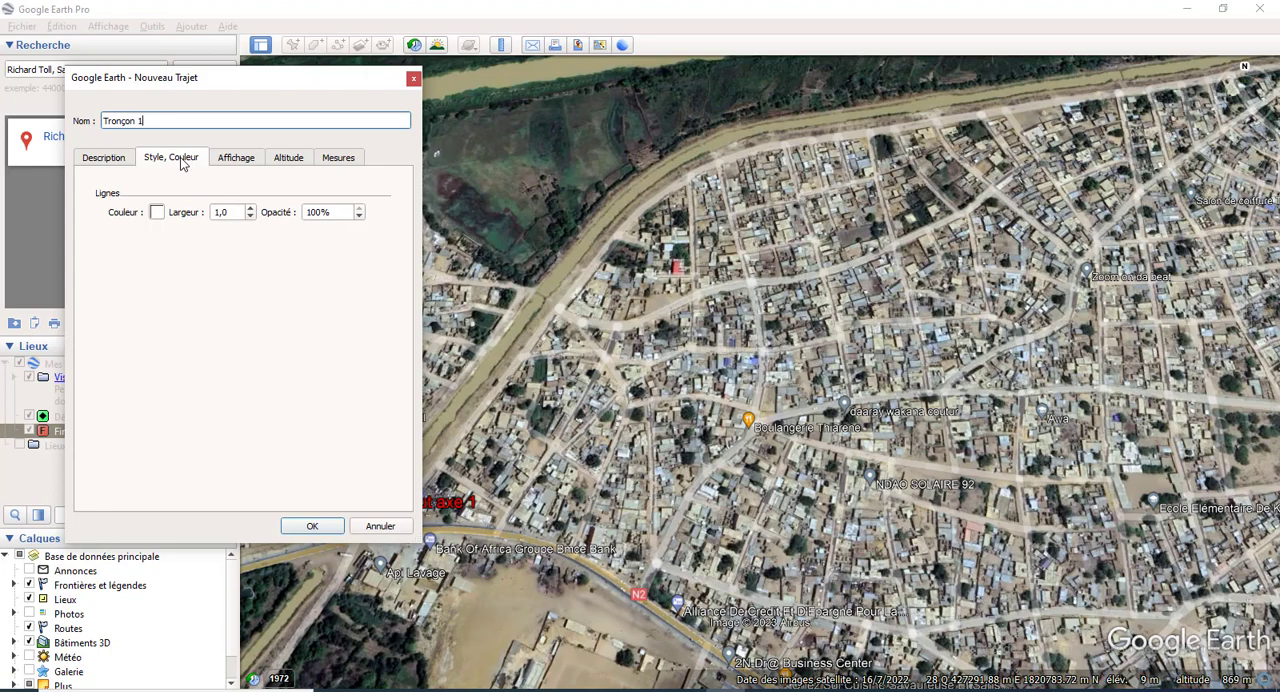
{"action": "left_click", "coordinate": [157, 214]}
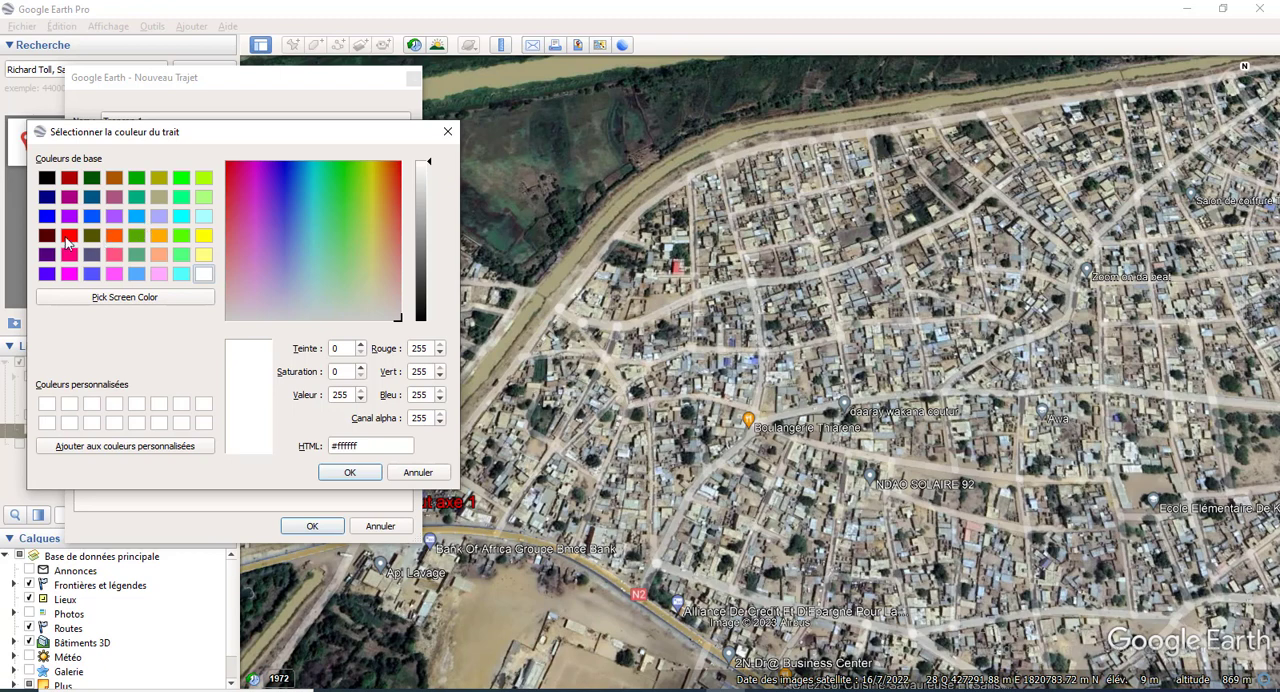
{"action": "left_click", "coordinate": [200, 235]}
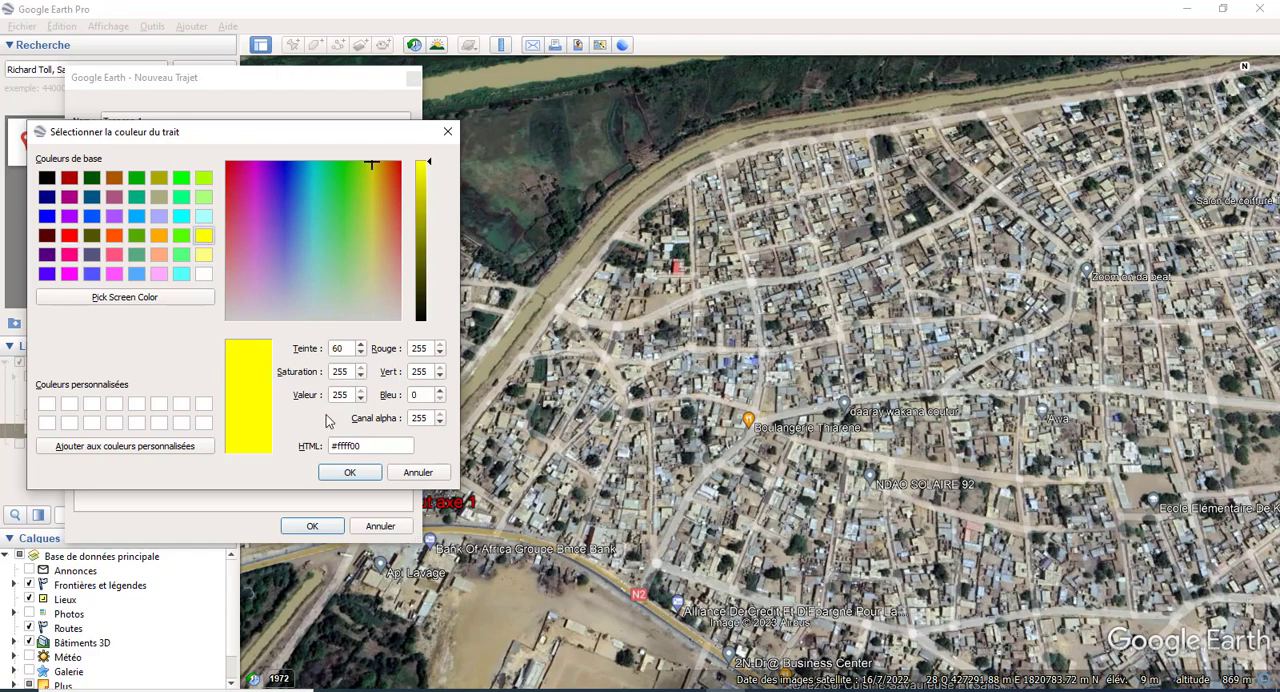
{"action": "left_click", "coordinate": [343, 472]}
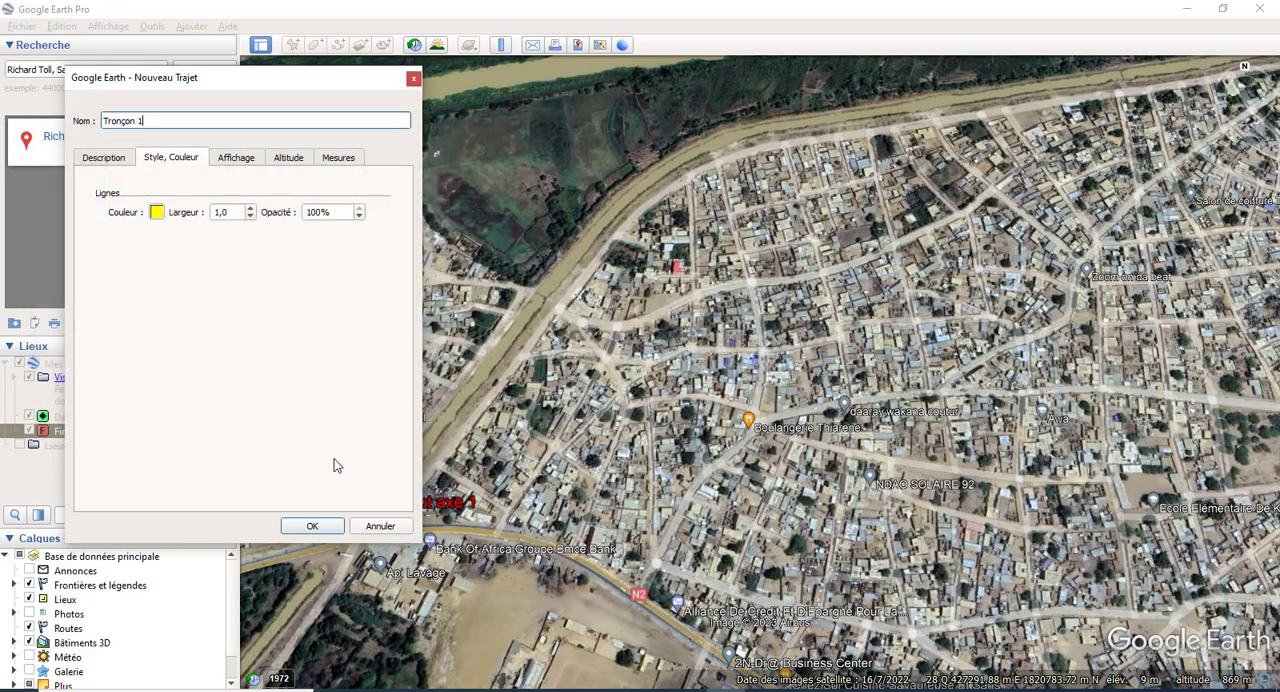
Step: Set the line width of the new Tronçon 1 path to 6.0 and check its display and altitude settings
{"action": "left_click", "coordinate": [250, 209]}
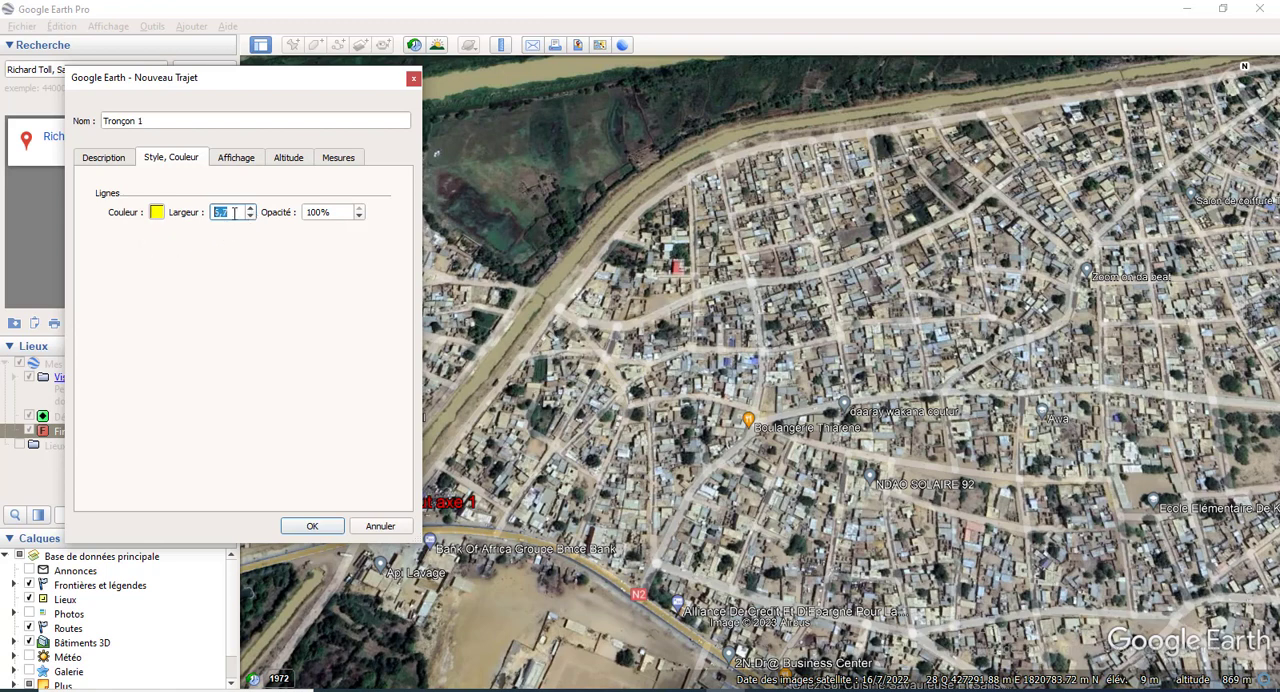
{"action": "type", "text": "6"}
{"action": "left_click", "coordinate": [240, 162]}
{"action": "left_click", "coordinate": [289, 160]}
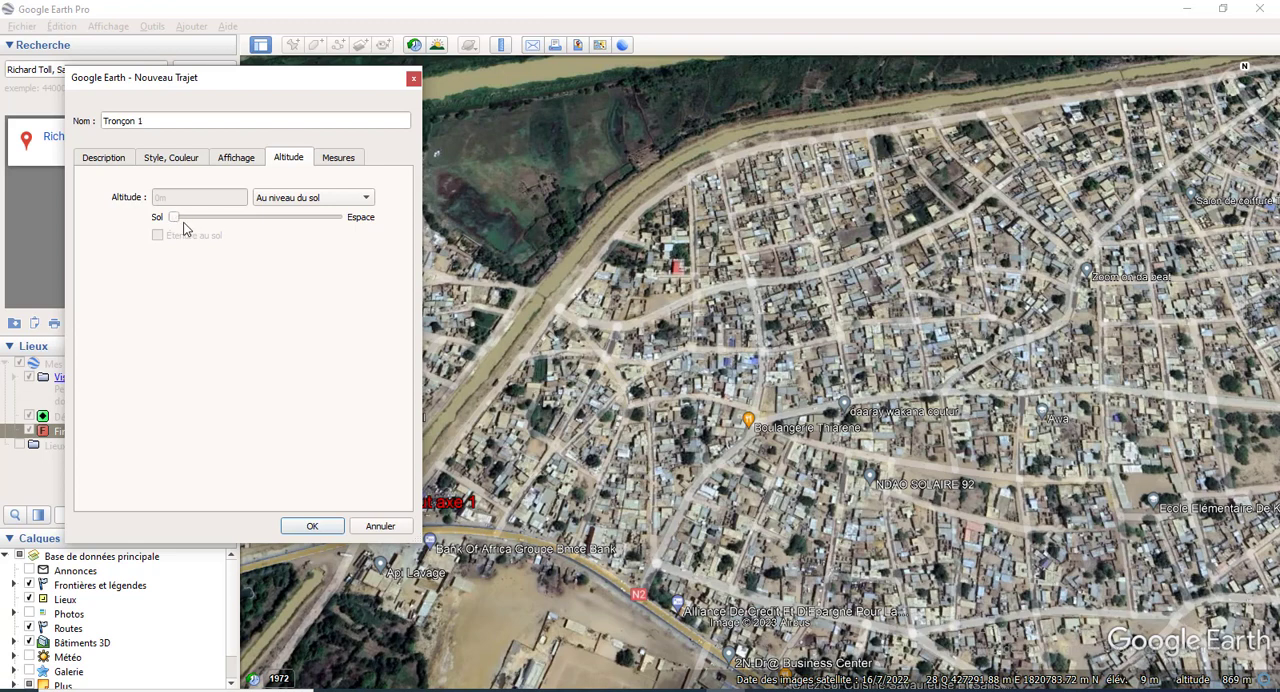
Step: Set the path's length unit to kilometres and save Tronçon 1
{"action": "left_click", "coordinate": [333, 163]}
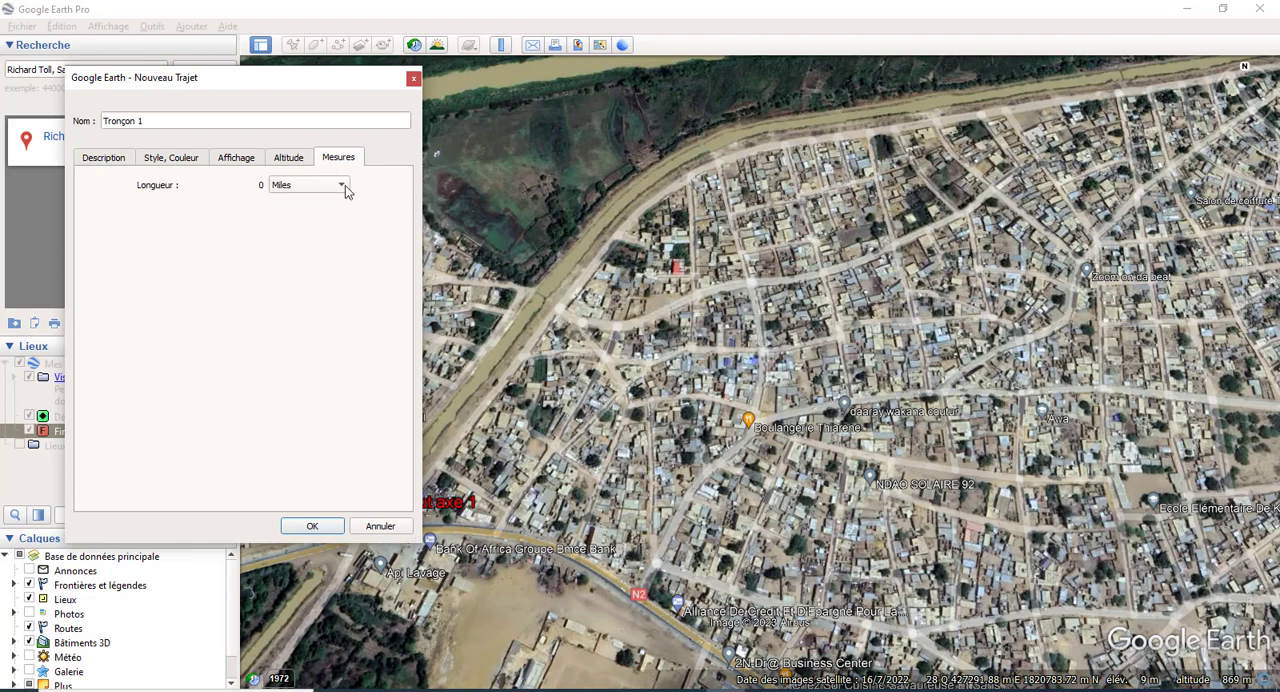
{"action": "left_click", "coordinate": [340, 186]}
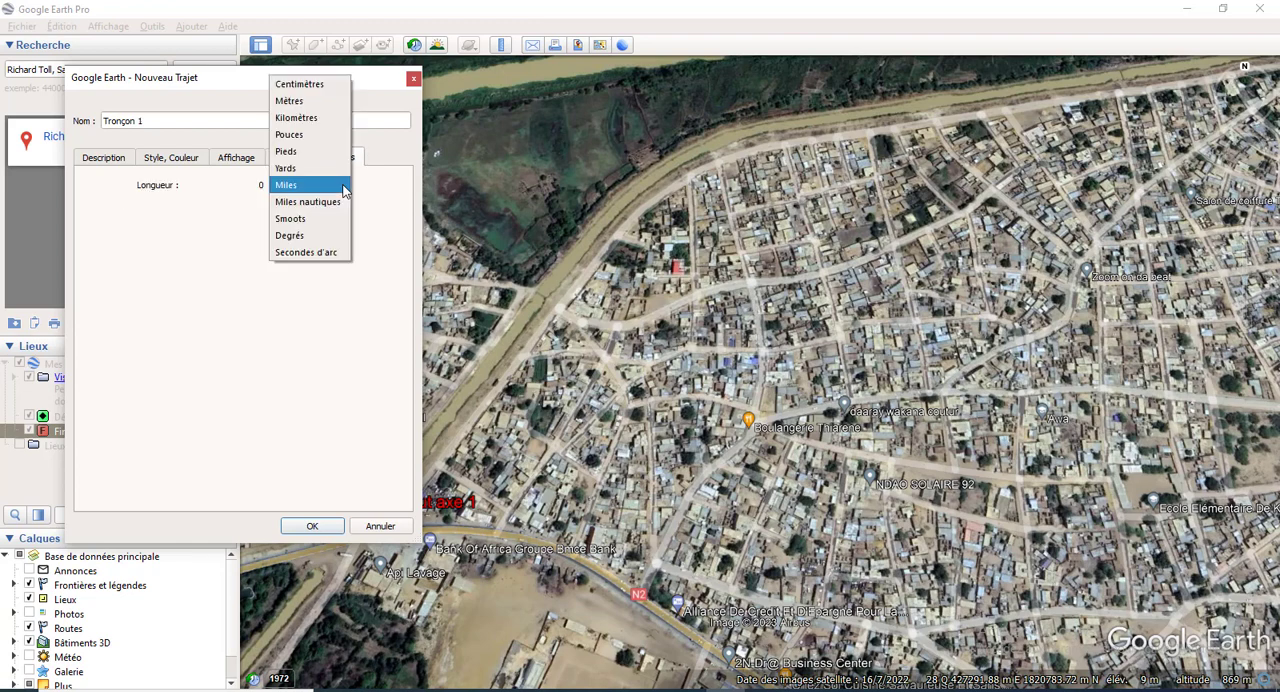
{"action": "left_click", "coordinate": [309, 117]}
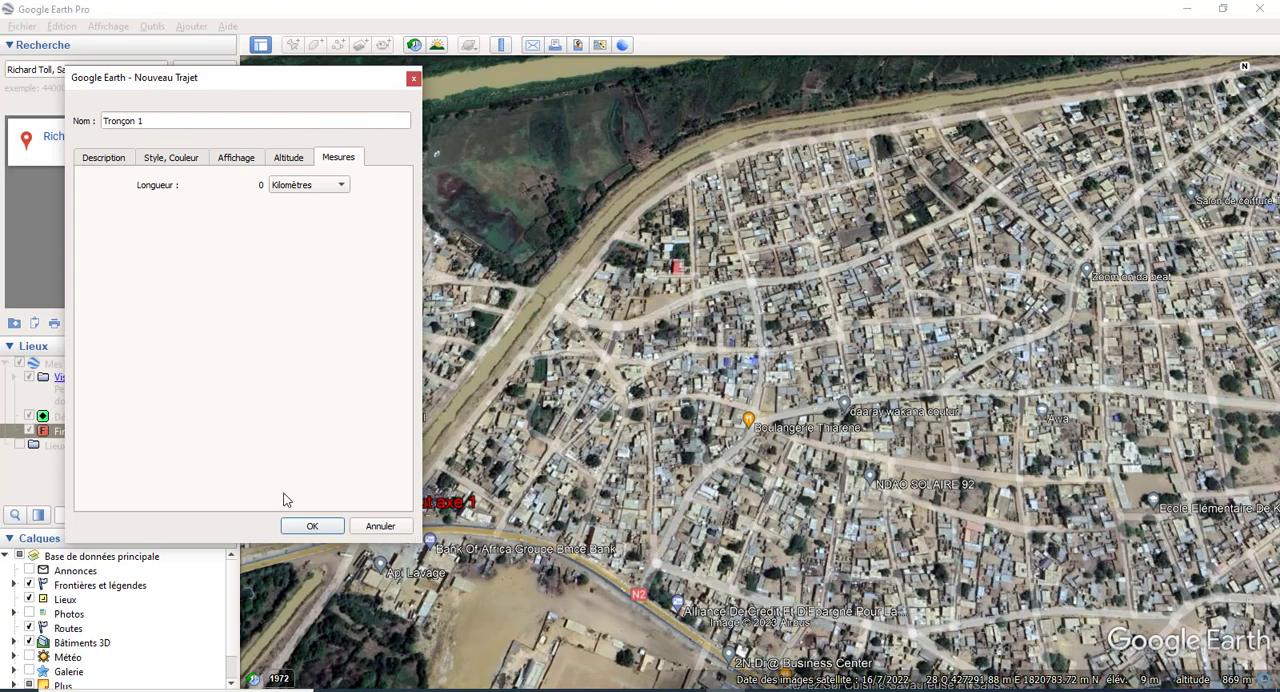
{"action": "left_click", "coordinate": [311, 526]}
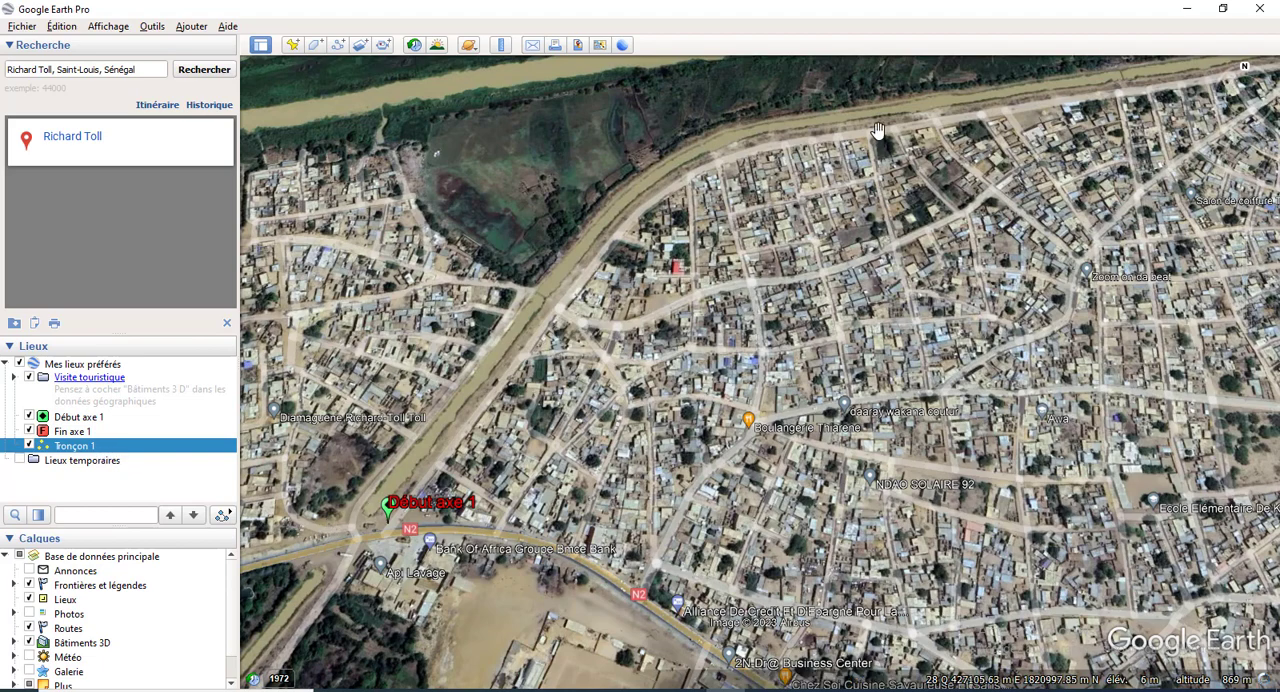
Step: Delete the empty Tronçon 1 path from the saved places
{"action": "right_click", "coordinate": [124, 448]}
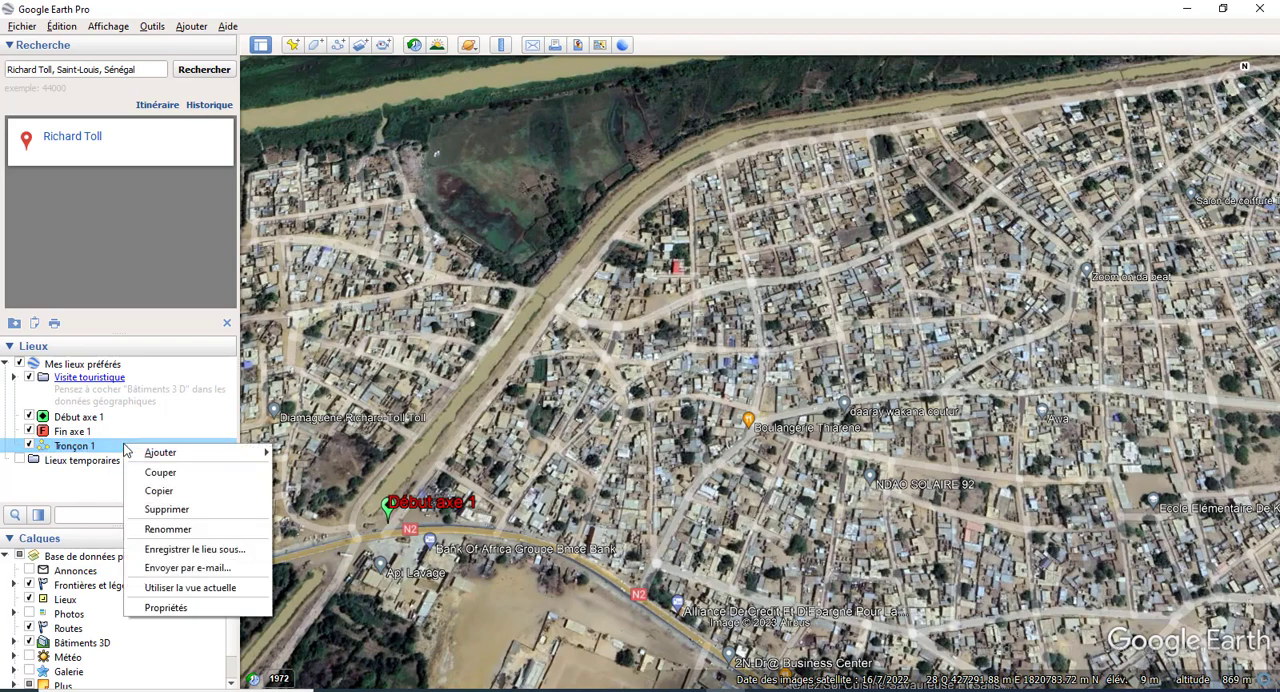
{"action": "left_click", "coordinate": [168, 509]}
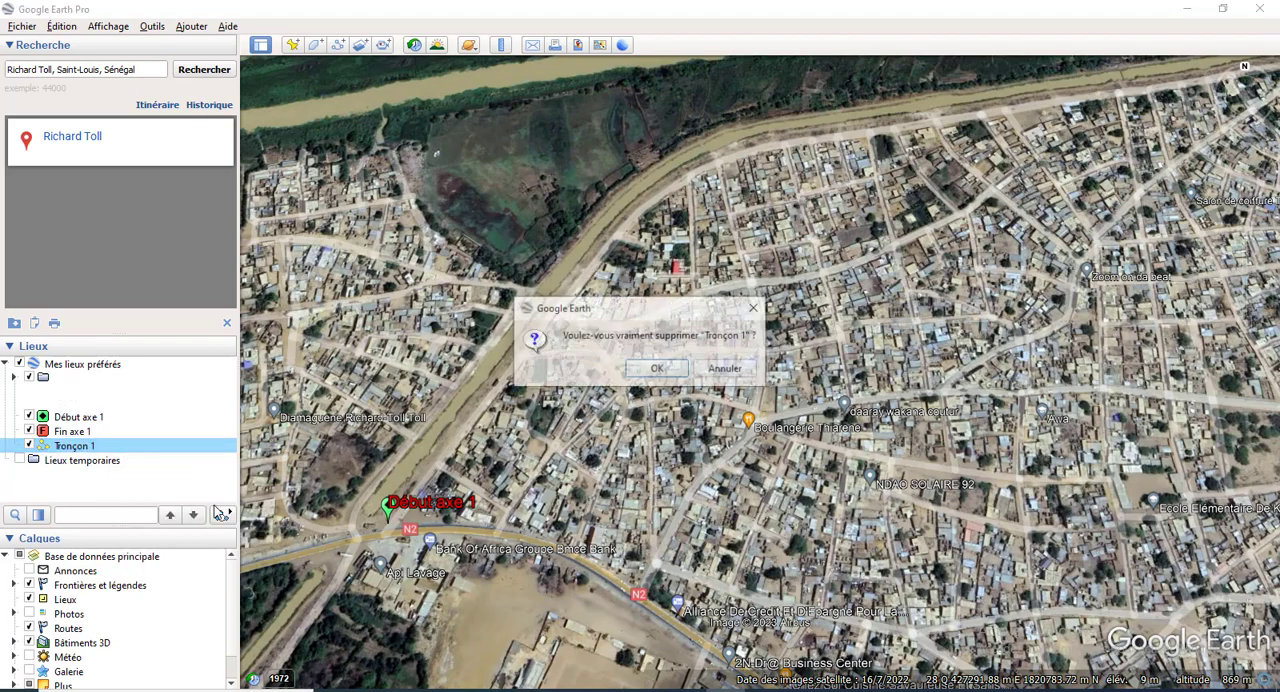
{"action": "left_click", "coordinate": [657, 370]}
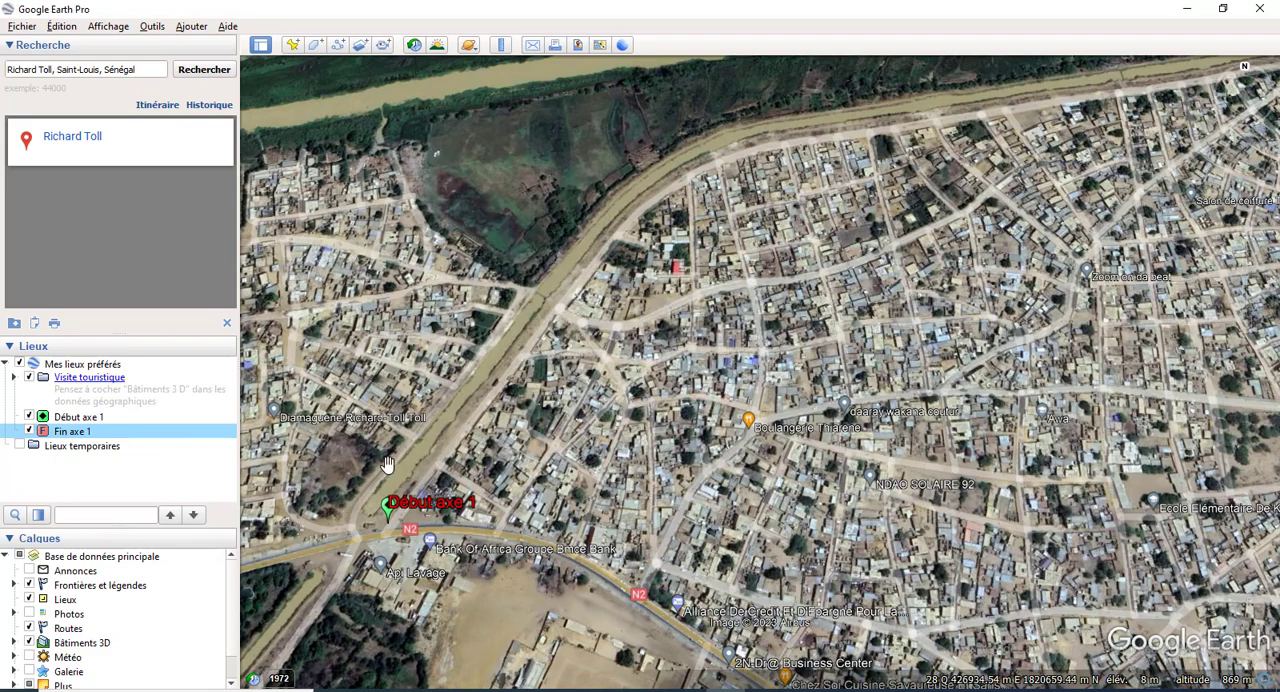
Step: Start a new path named Tronçon 1 and check its line style, altitude and measurement settings
{"action": "left_click", "coordinate": [338, 45]}
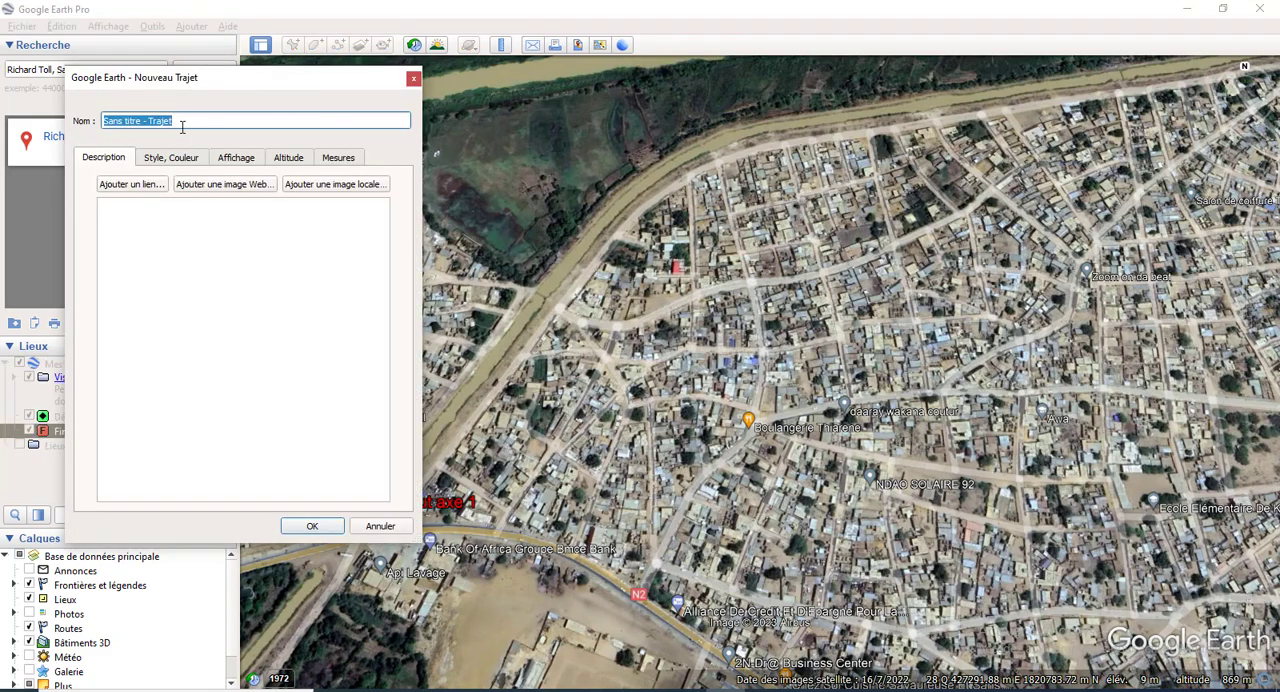
{"action": "type", "text": "Tronçon 1"}
{"action": "left_click", "coordinate": [178, 160]}
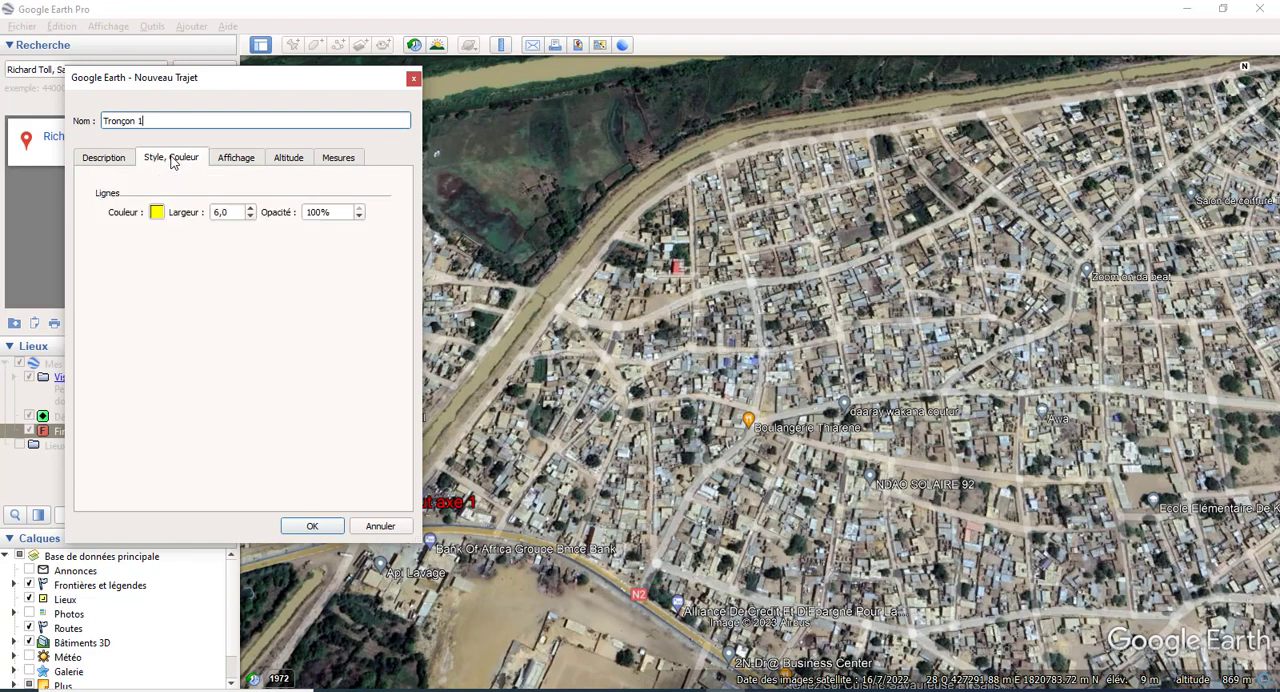
{"action": "left_click", "coordinate": [243, 162]}
{"action": "left_click", "coordinate": [289, 162]}
{"action": "left_click", "coordinate": [336, 162]}
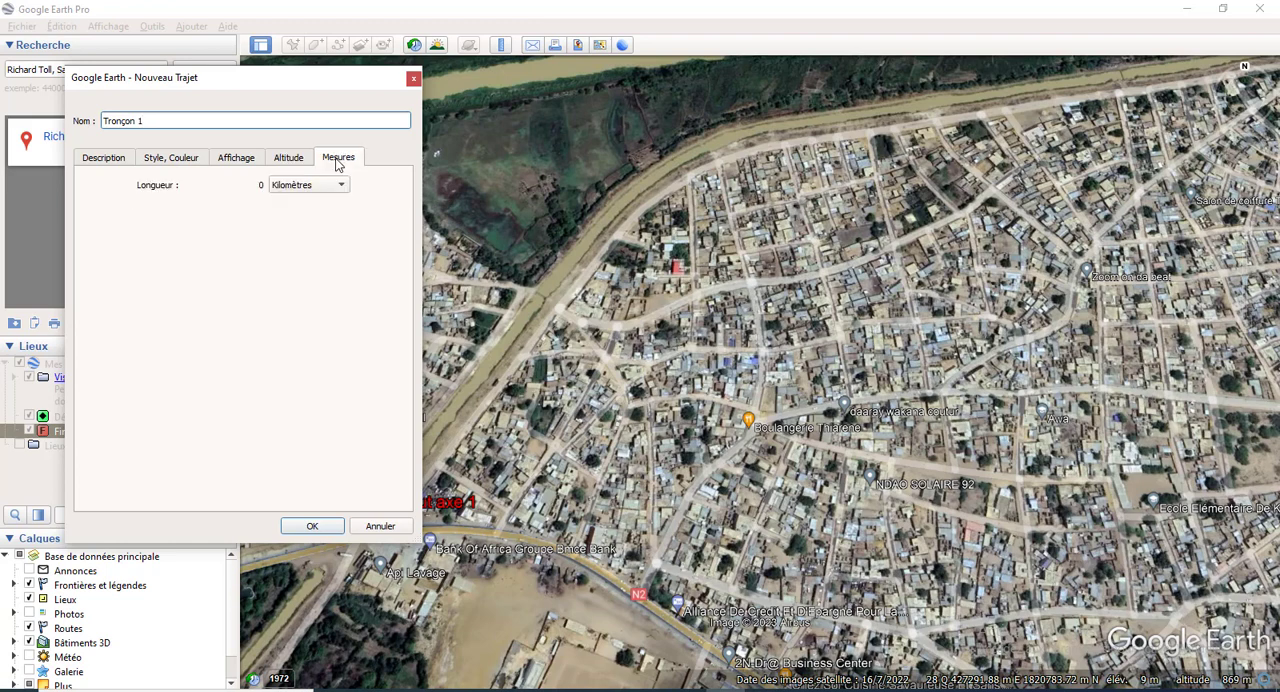
{"action": "left_click", "coordinate": [105, 162]}
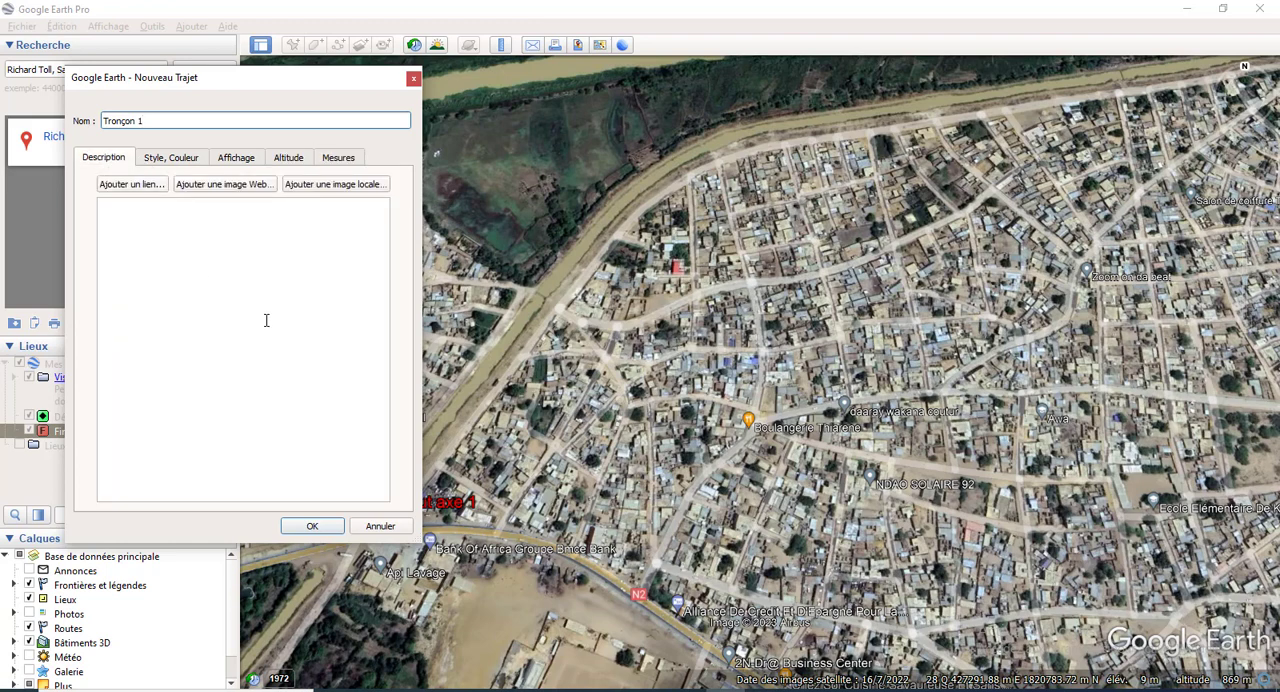
{"action": "left_click", "coordinate": [166, 162]}
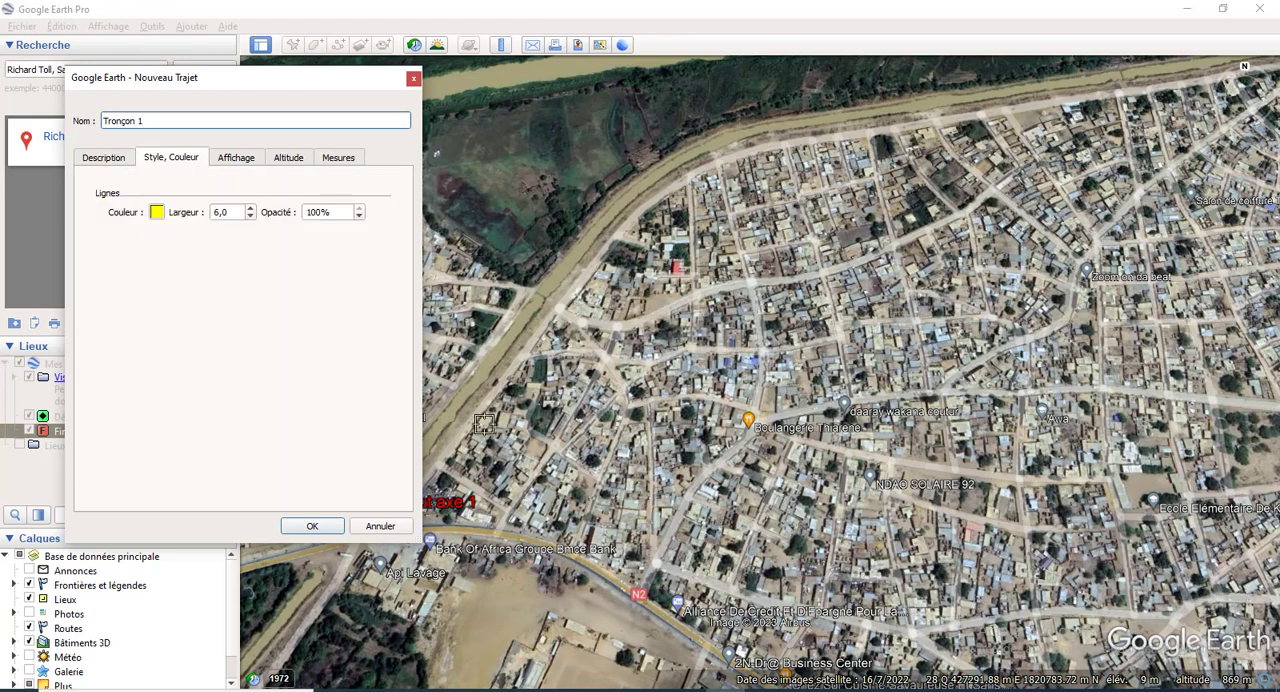
Step: Draw the first points of Tronçon 1 from the Début axe 1 marker northeast along the canal's east bank
{"action": "scroll", "coordinate": [708, 374], "scroll_direction": "down", "scroll_amount": 2}
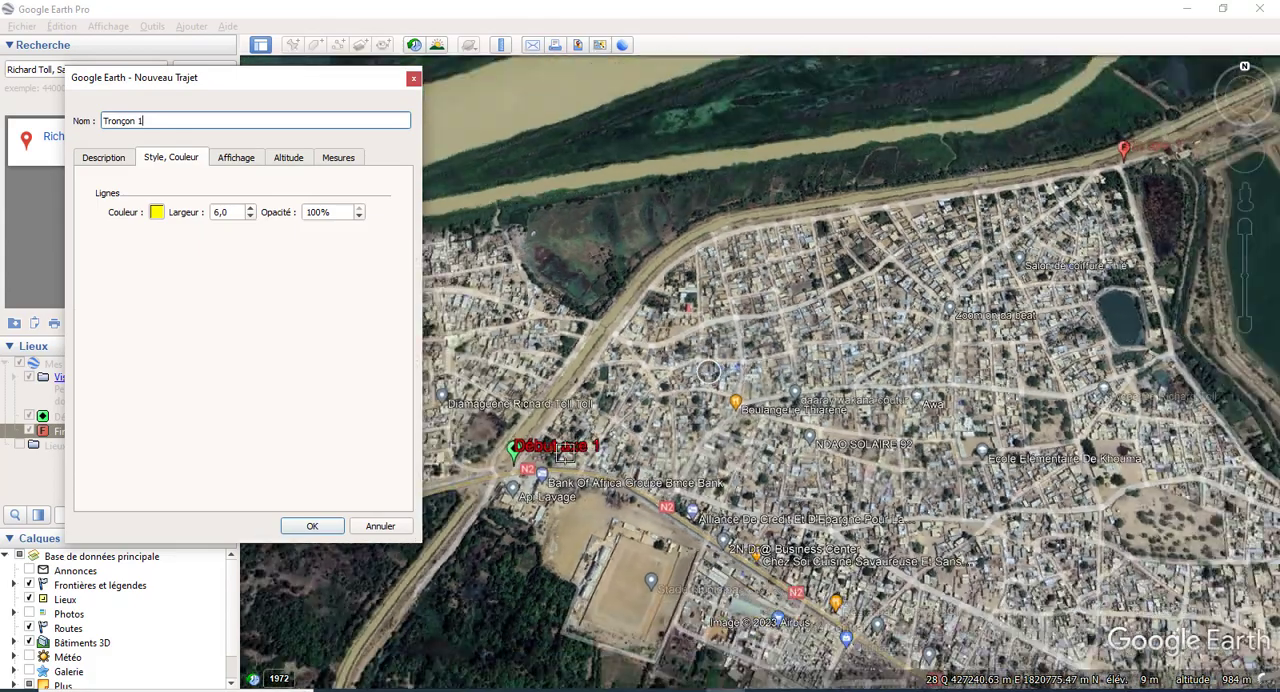
{"action": "scroll", "coordinate": [540, 455], "scroll_direction": "up", "scroll_amount": 3}
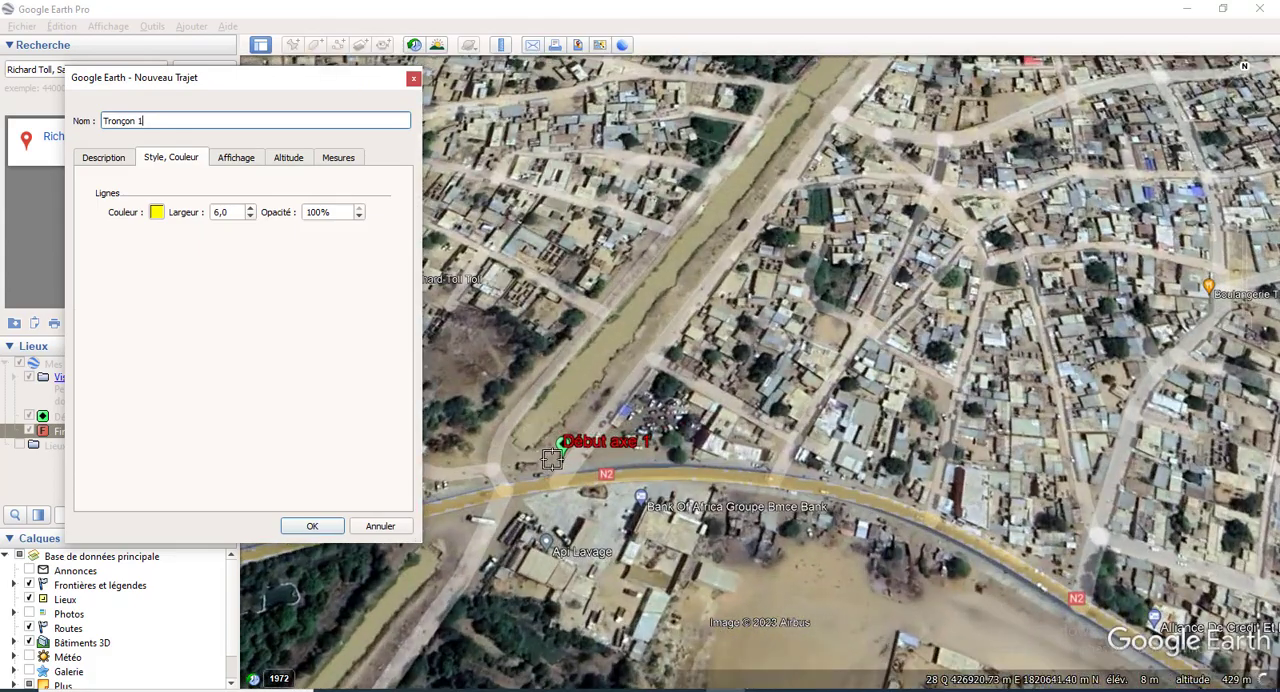
{"action": "left_click", "coordinate": [559, 456]}
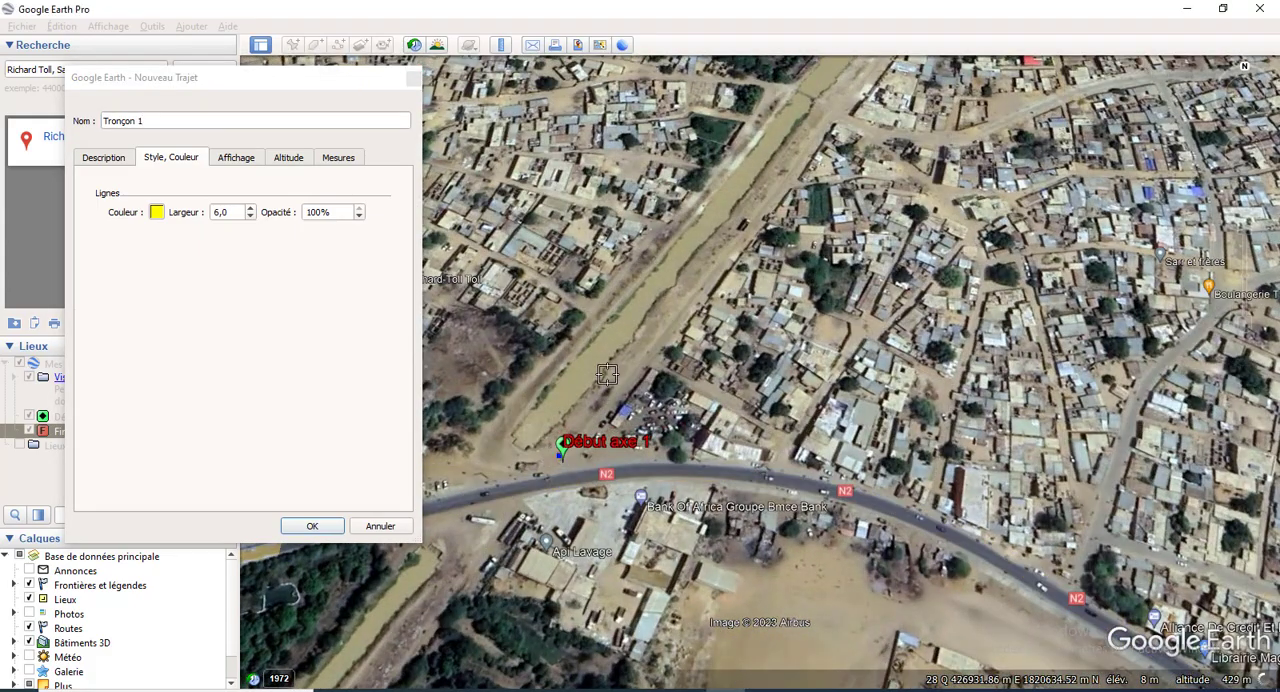
{"action": "left_click", "coordinate": [648, 314]}
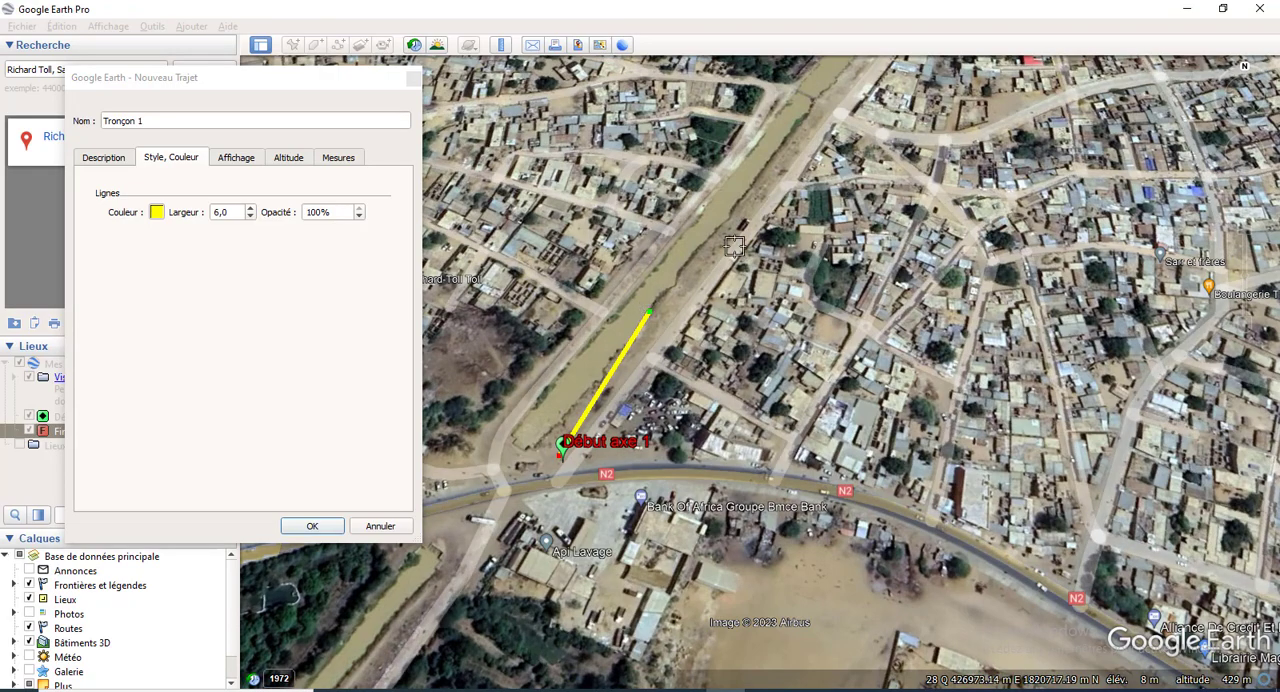
{"action": "left_click", "coordinate": [748, 200]}
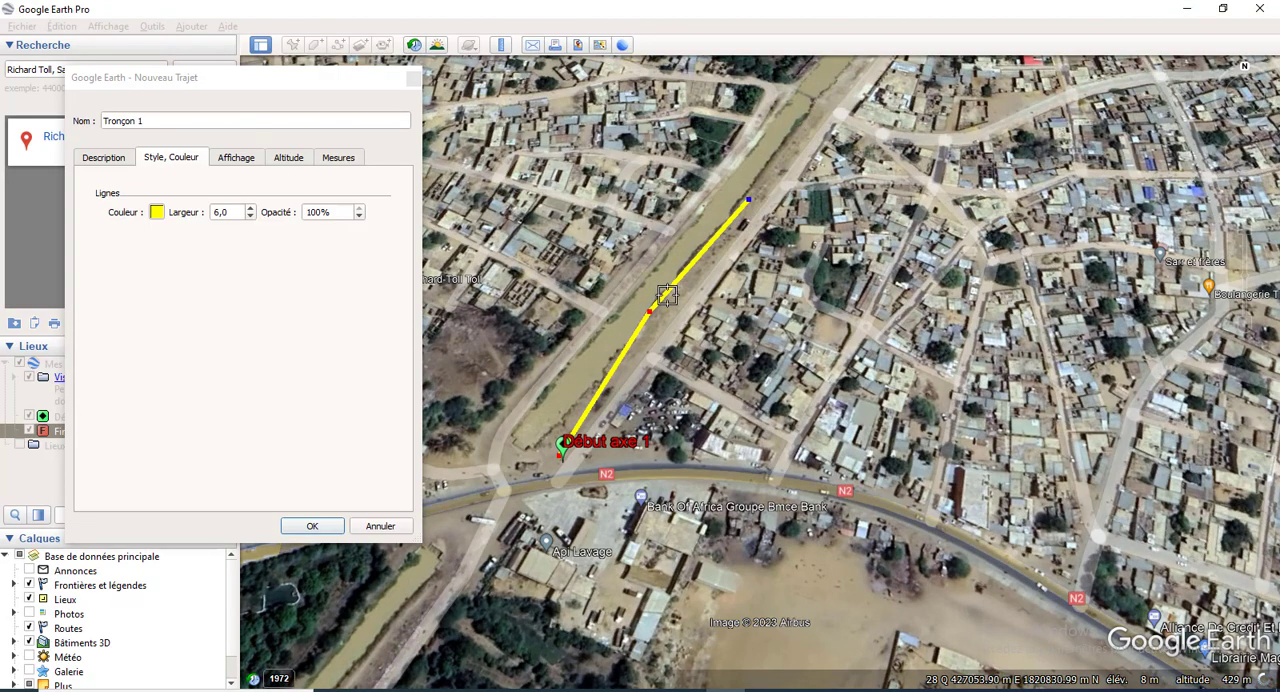
{"action": "left_click", "coordinate": [797, 137]}
Step: Extend Tronçon 1 with closely spaced points along the canal bank, following the bend towards the northeast
{"action": "scroll", "coordinate": [800, 145], "scroll_direction": "down", "scroll_amount": 3}
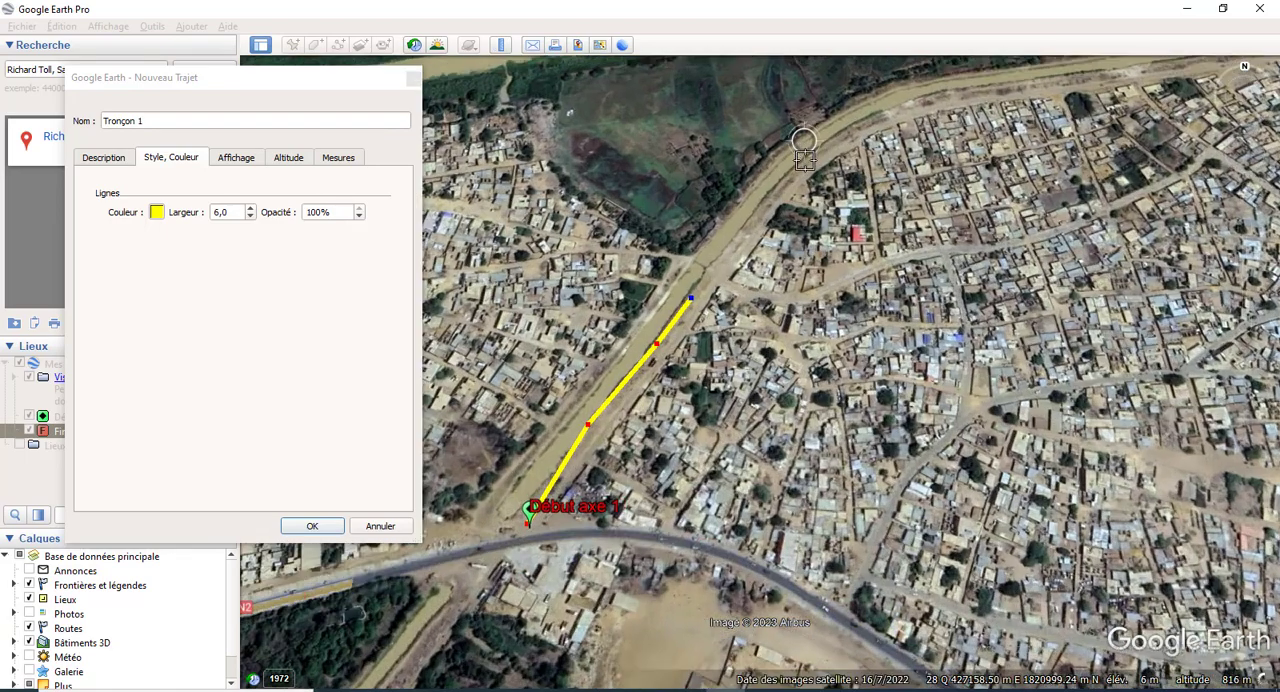
{"action": "scroll", "coordinate": [720, 260], "scroll_direction": "up", "scroll_amount": 3}
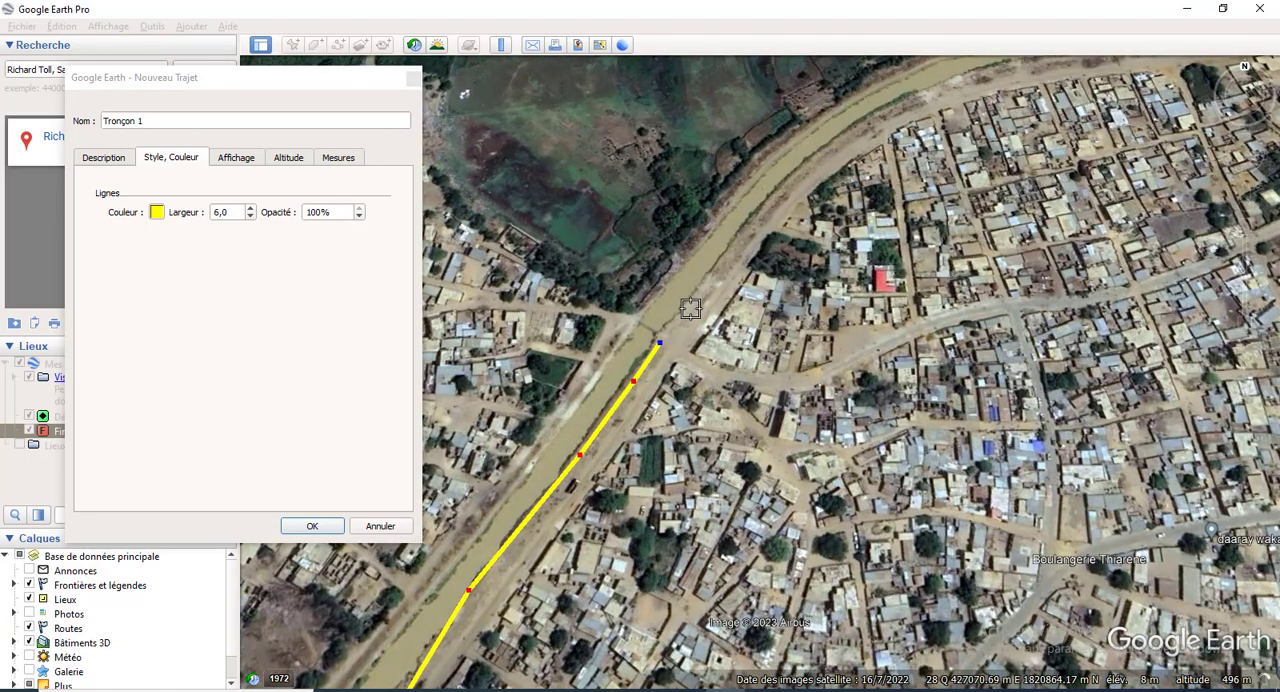
{"action": "left_click", "coordinate": [690, 309]}
{"action": "left_click", "coordinate": [714, 272]}
{"action": "left_click", "coordinate": [739, 245]}
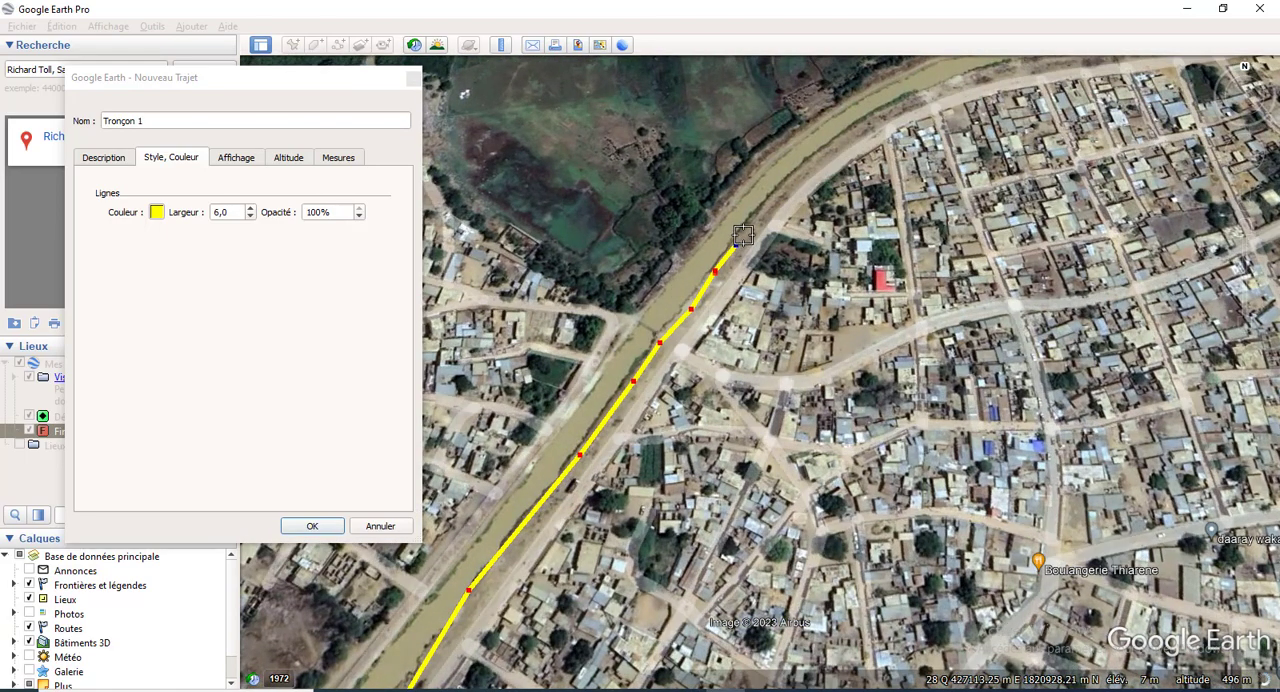
{"action": "left_click", "coordinate": [755, 218]}
{"action": "left_click", "coordinate": [779, 193]}
{"action": "left_click", "coordinate": [804, 170]}
{"action": "left_click", "coordinate": [824, 151]}
{"action": "left_click", "coordinate": [851, 132]}
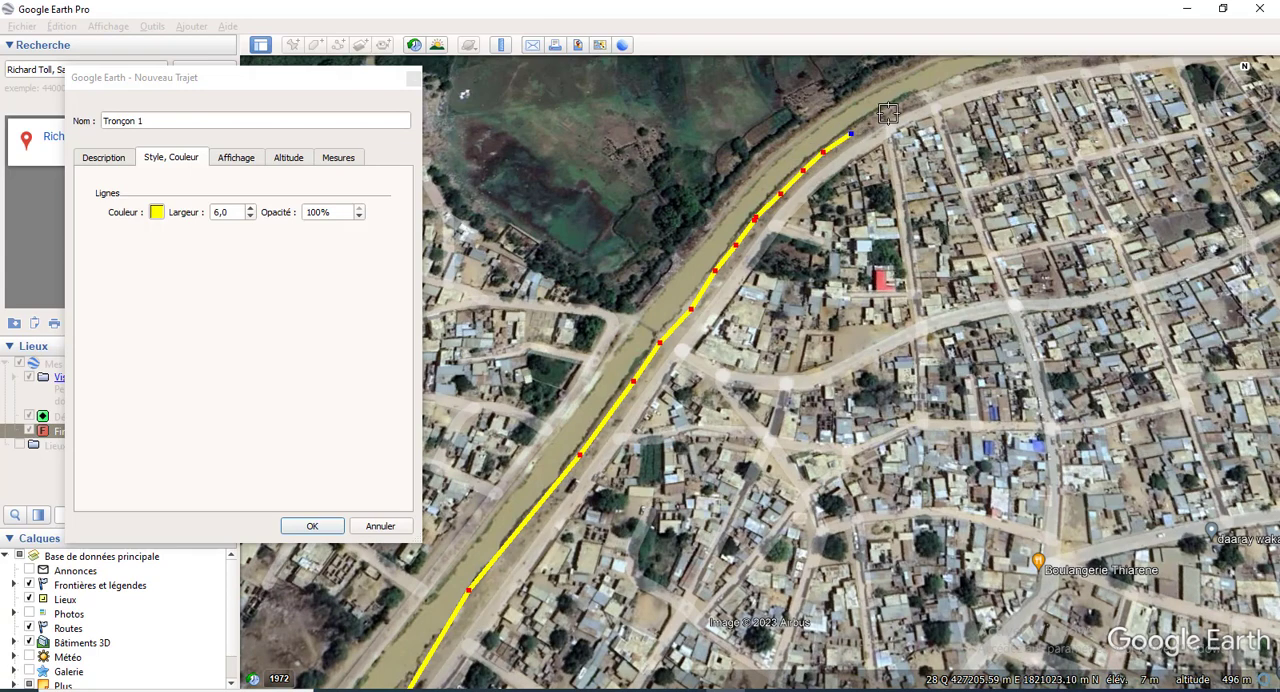
Step: Continue Tronçon 1 eastward past the bend, along the strip between the canal and the northern edge of the town
{"action": "scroll", "coordinate": [703, 277], "scroll_direction": "down", "scroll_amount": 2}
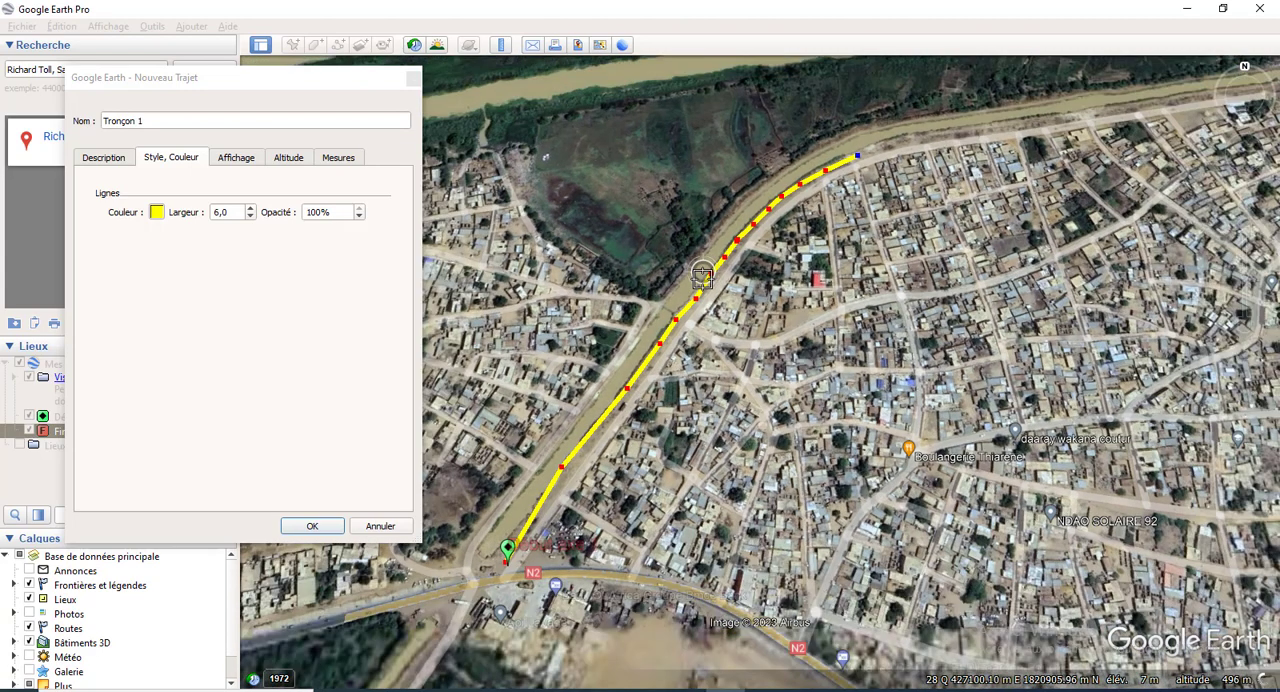
{"action": "scroll", "coordinate": [894, 171], "scroll_direction": "up", "scroll_amount": 3}
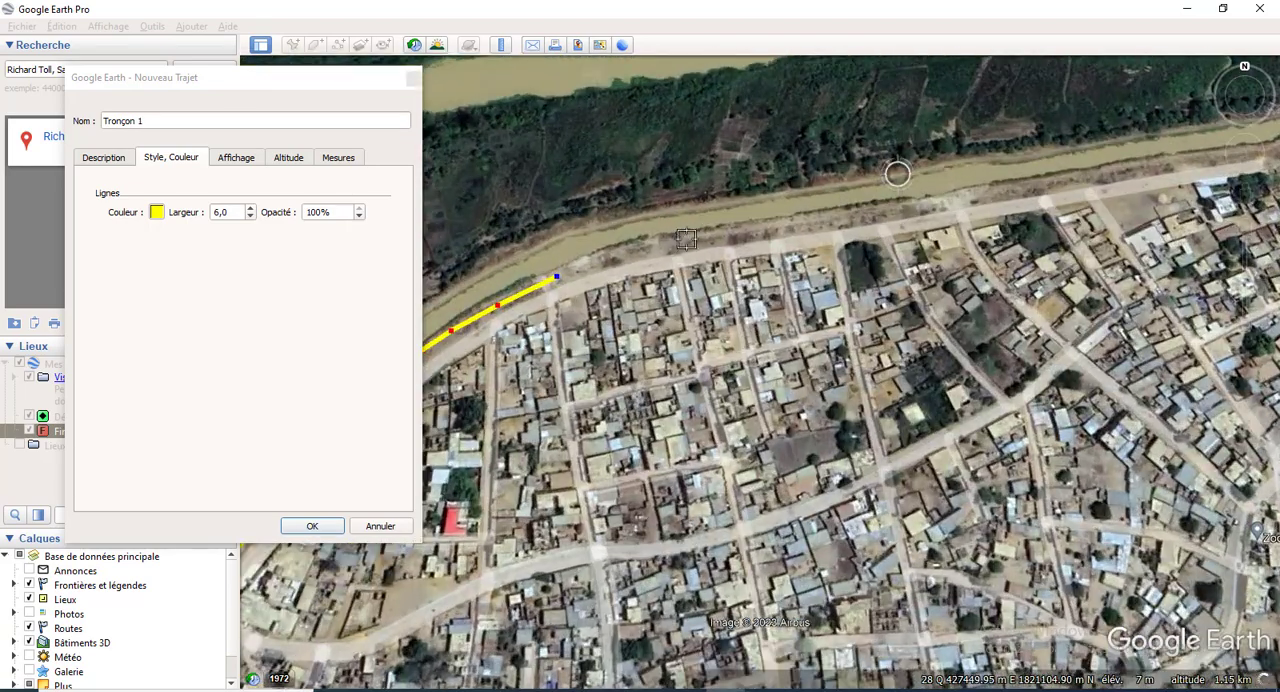
{"action": "left_click", "coordinate": [622, 257]}
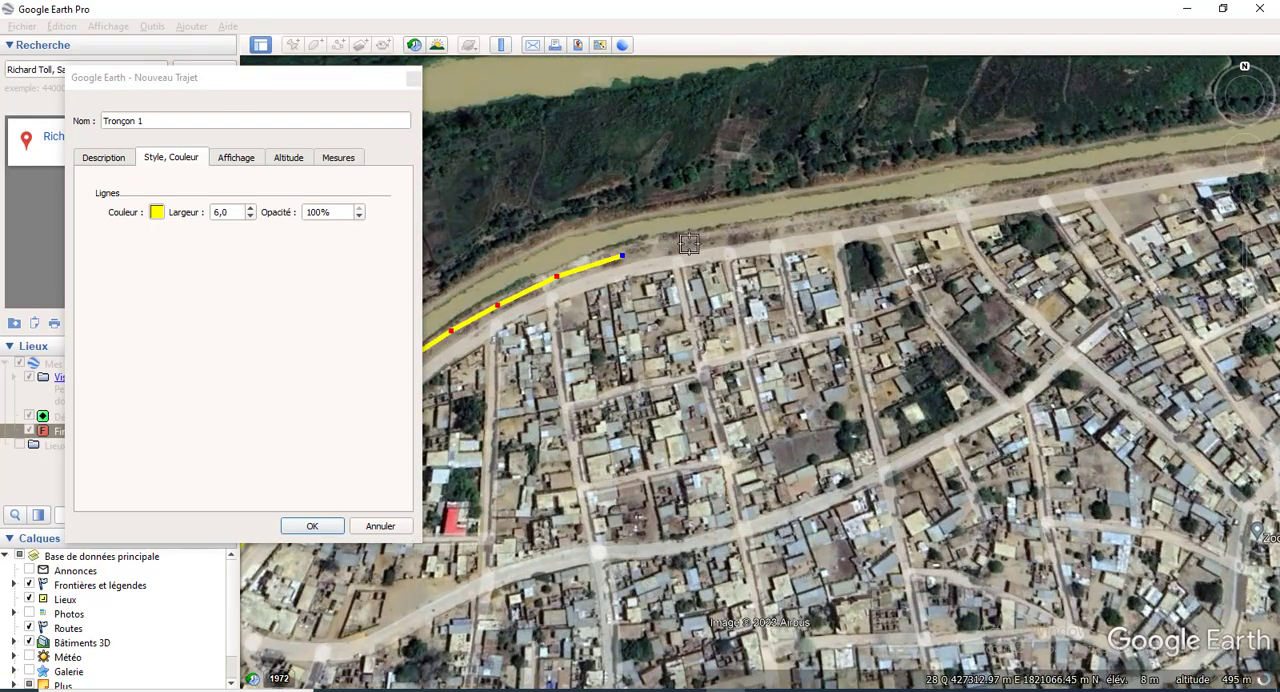
{"action": "left_click", "coordinate": [666, 245]}
{"action": "left_click", "coordinate": [719, 241]}
{"action": "left_click", "coordinate": [760, 230]}
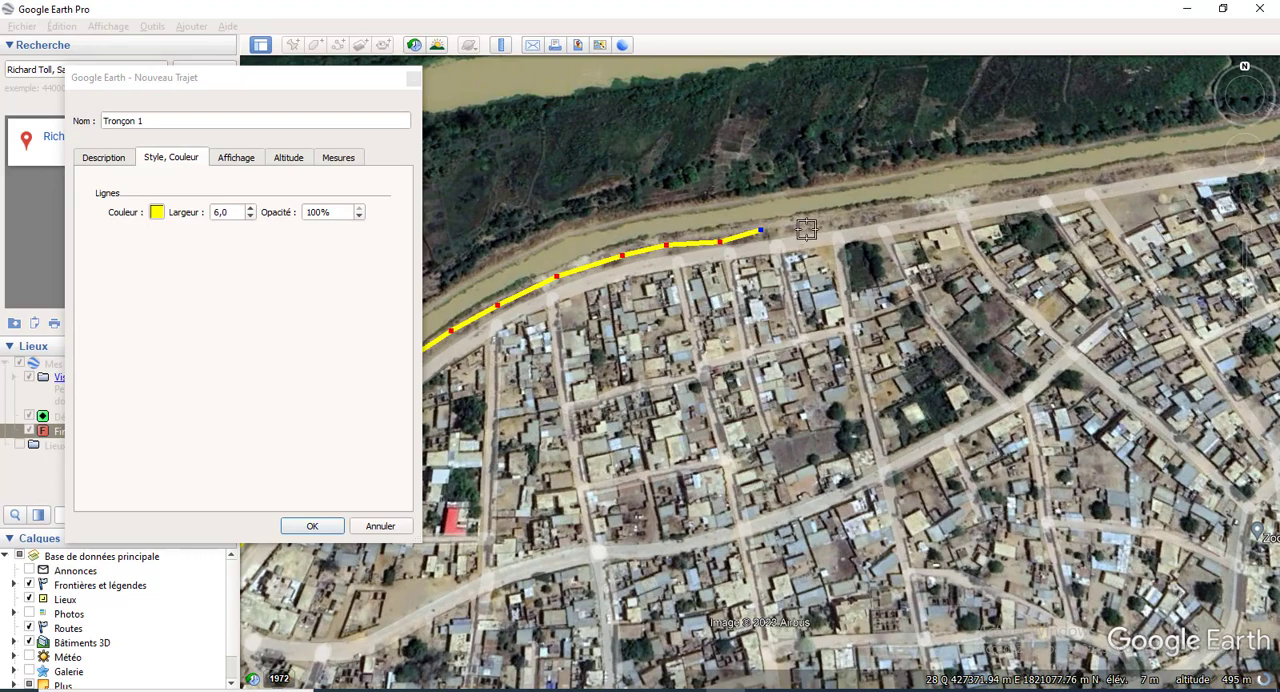
{"action": "left_click", "coordinate": [827, 224]}
{"action": "left_click", "coordinate": [940, 205]}
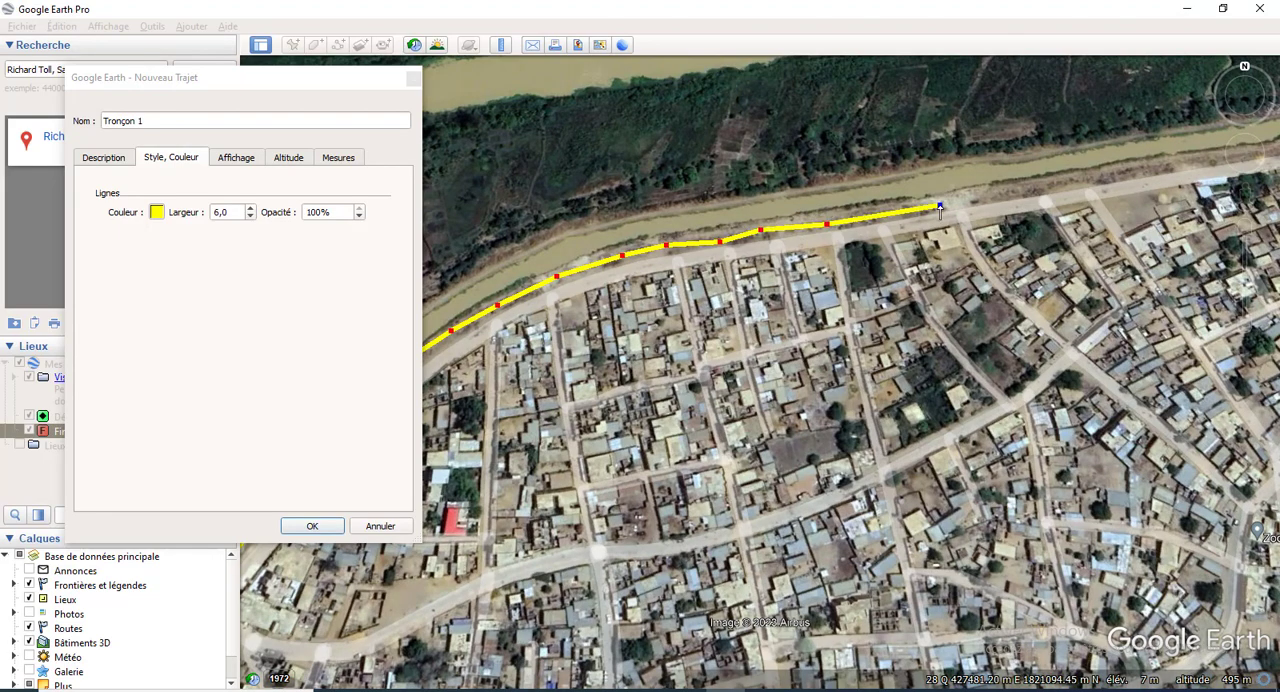
{"action": "left_click", "coordinate": [1001, 194]}
{"action": "left_click", "coordinate": [1054, 182]}
{"action": "left_click", "coordinate": [1103, 179]}
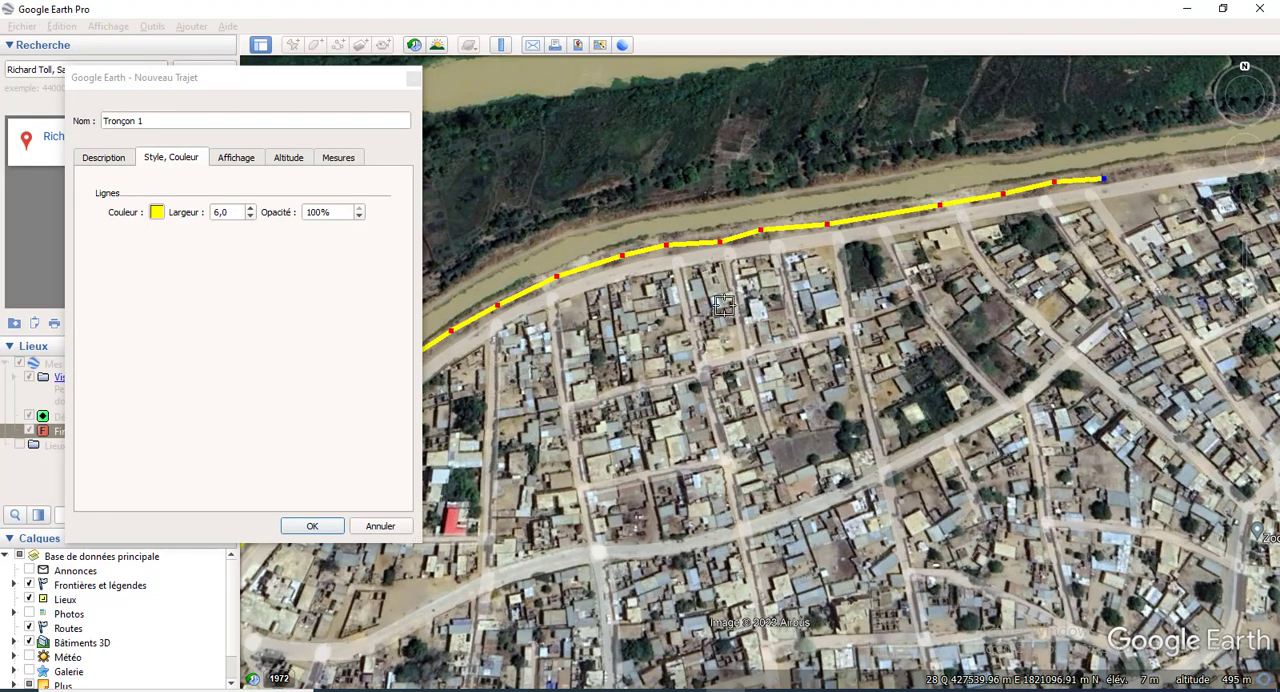
Step: Extend Tronçon 1 eastward with points along the canal's south bank, north of the town's edge road
{"action": "scroll", "coordinate": [712, 305], "scroll_direction": "down", "scroll_amount": 3}
{"action": "scroll", "coordinate": [1134, 207], "scroll_direction": "up", "scroll_amount": 2}
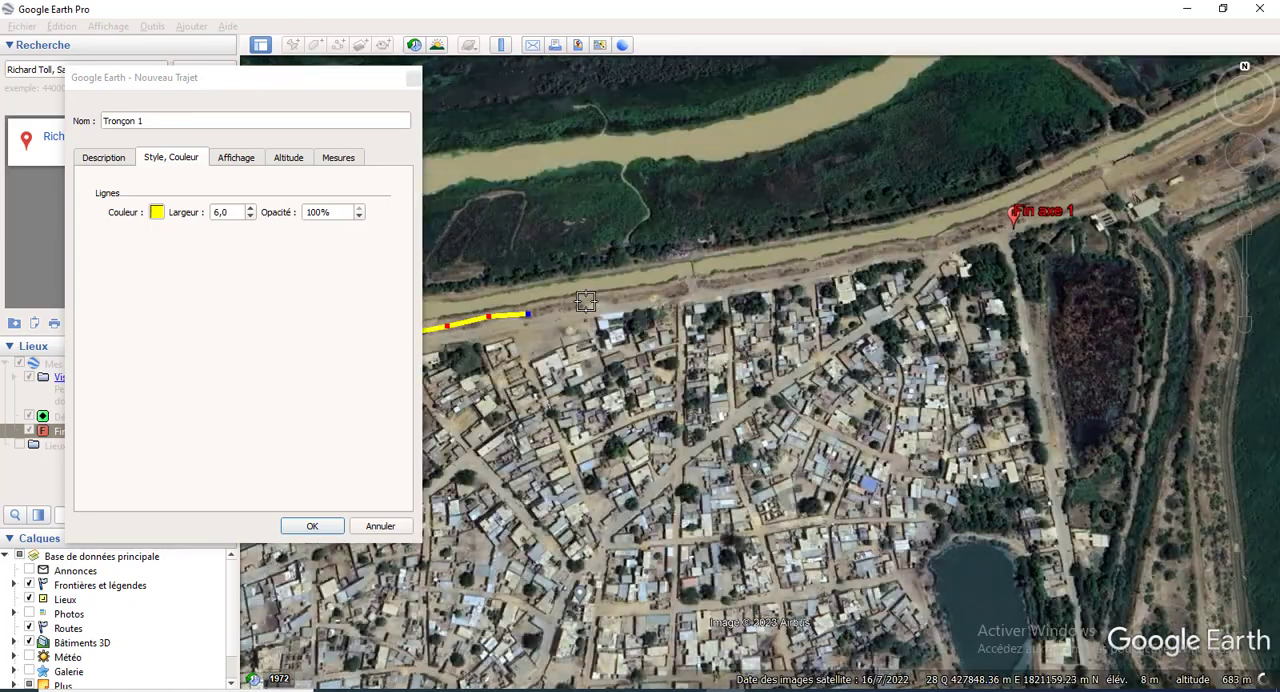
{"action": "scroll", "coordinate": [586, 301], "scroll_direction": "up", "scroll_amount": 1}
{"action": "left_click", "coordinate": [553, 311]}
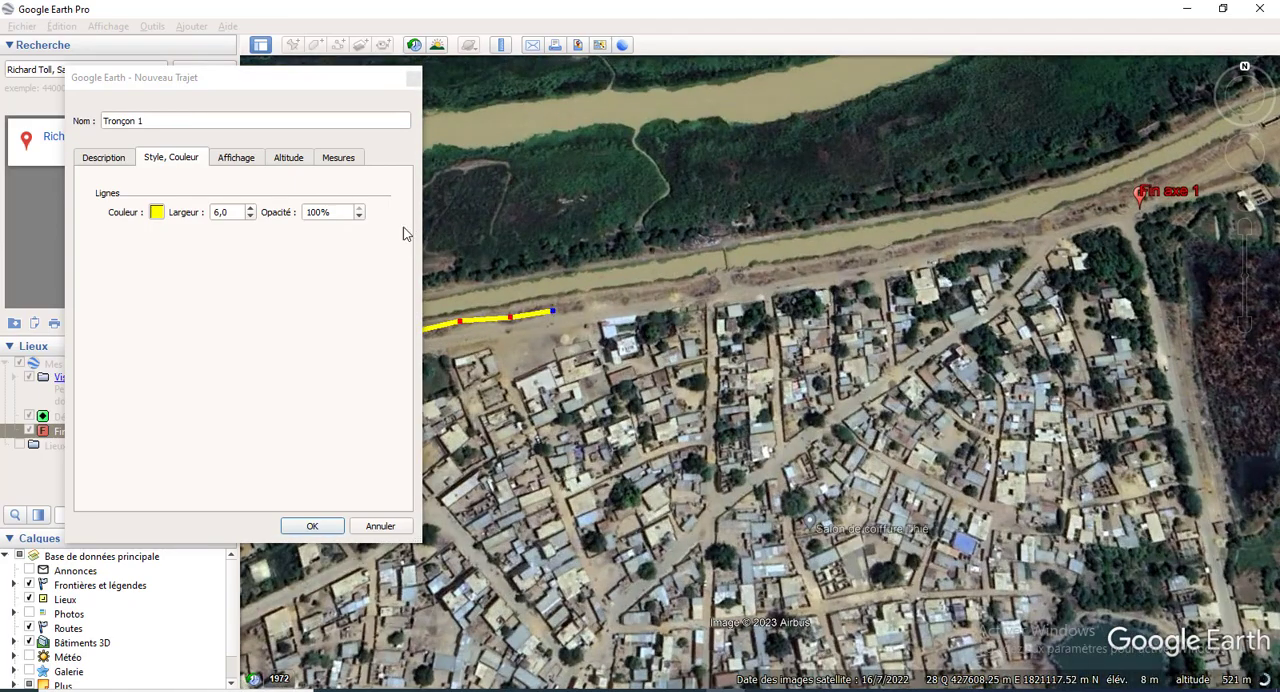
{"action": "left_click", "coordinate": [600, 301]}
{"action": "left_click", "coordinate": [667, 292]}
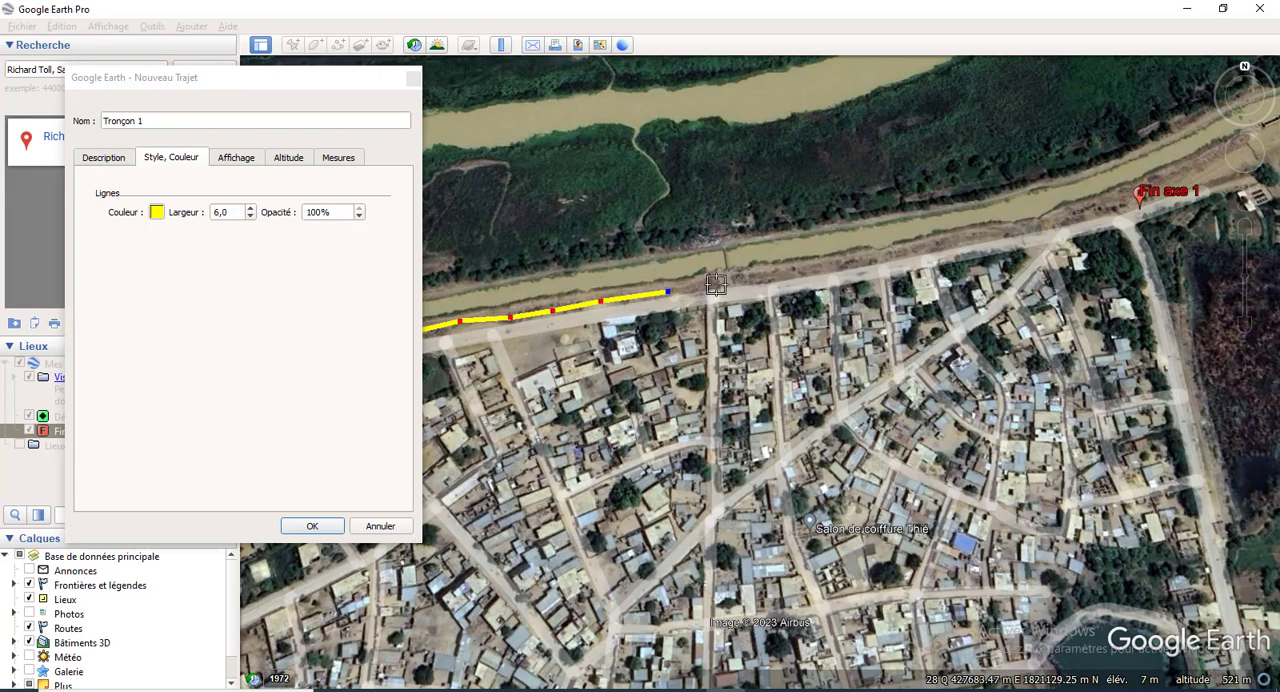
{"action": "left_click", "coordinate": [717, 285]}
{"action": "left_click", "coordinate": [784, 272]}
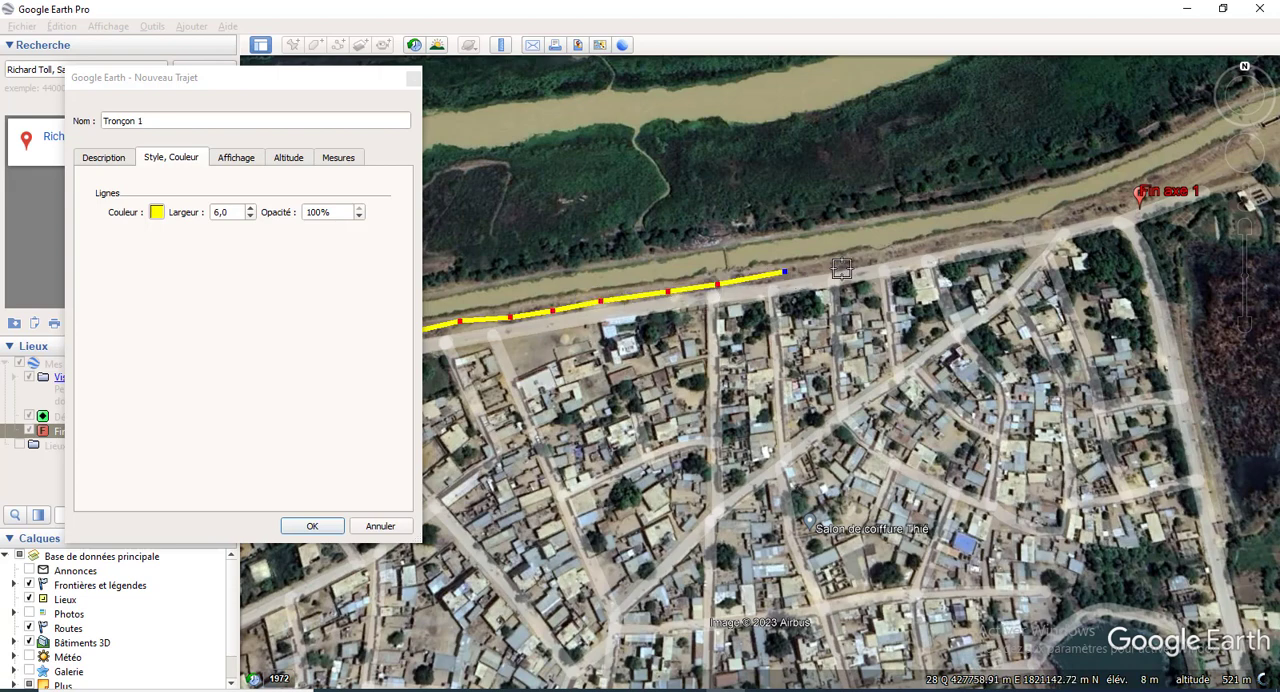
{"action": "left_click", "coordinate": [855, 264]}
{"action": "left_click", "coordinate": [949, 244]}
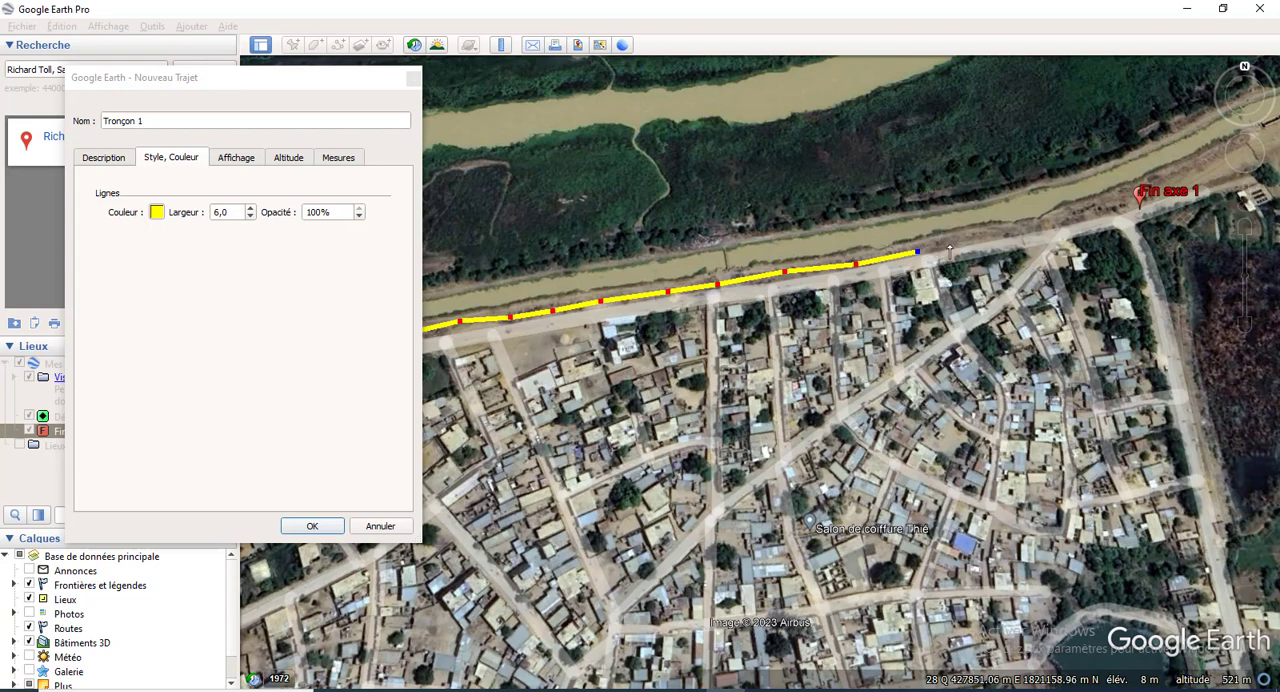
Step: Complete Tronçon 1 up to the Fin axe 1 marker, check its length in kilometres and save the path
{"action": "left_click", "coordinate": [987, 236]}
{"action": "left_click", "coordinate": [1020, 231]}
{"action": "left_click", "coordinate": [1047, 220]}
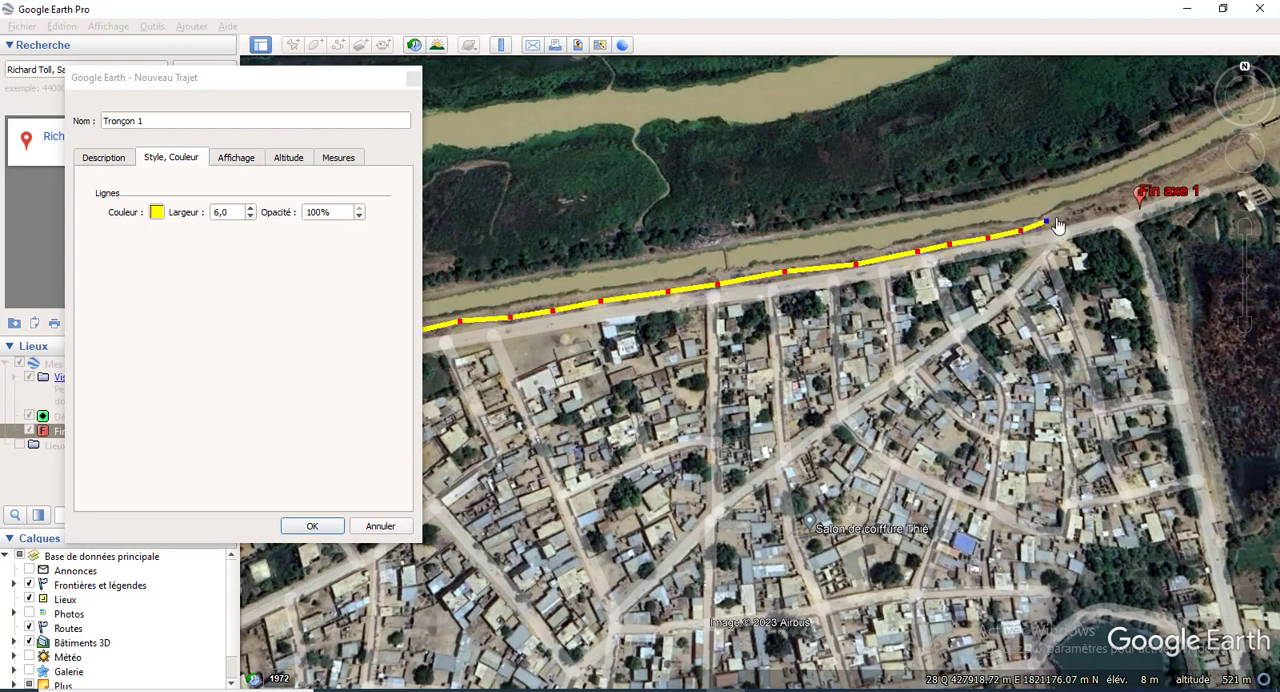
{"action": "left_click", "coordinate": [1073, 213]}
{"action": "left_click", "coordinate": [1090, 211]}
{"action": "left_click", "coordinate": [1113, 206]}
{"action": "left_click", "coordinate": [1136, 200]}
{"action": "left_click", "coordinate": [340, 158]}
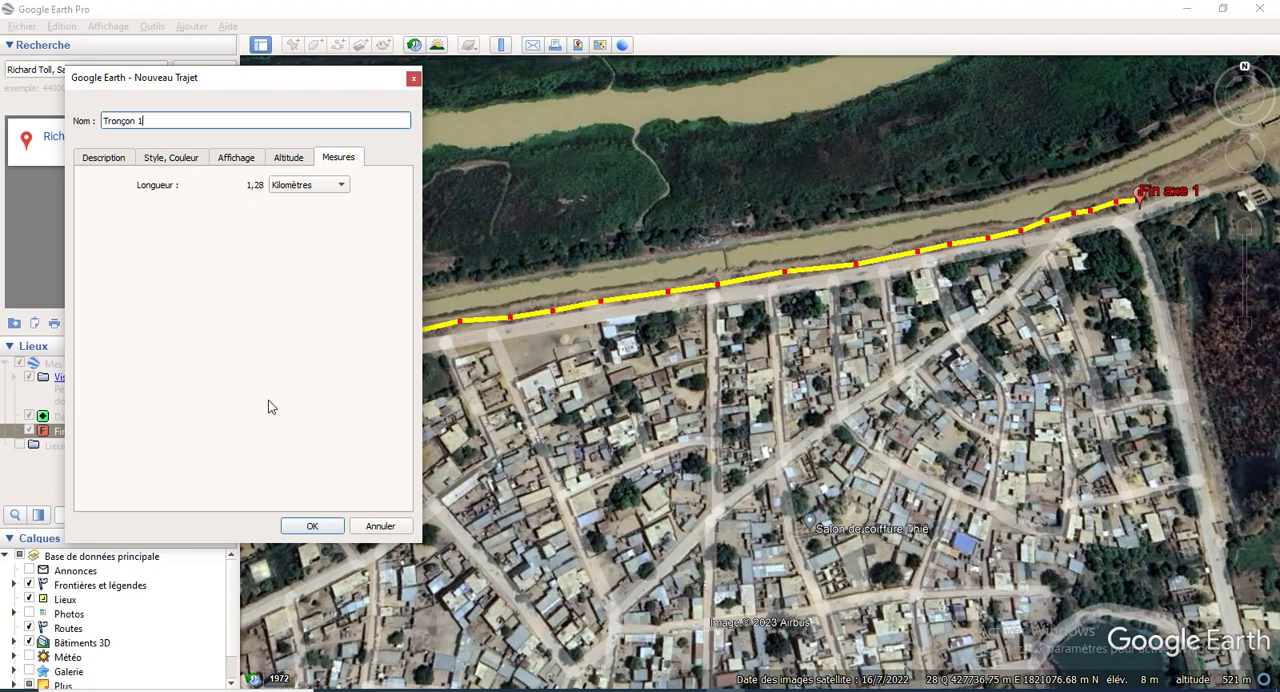
{"action": "left_click", "coordinate": [311, 529]}
Step: Hide the Plus layer group on the map
{"action": "scroll", "coordinate": [944, 283], "scroll_direction": "down", "scroll_amount": 1}
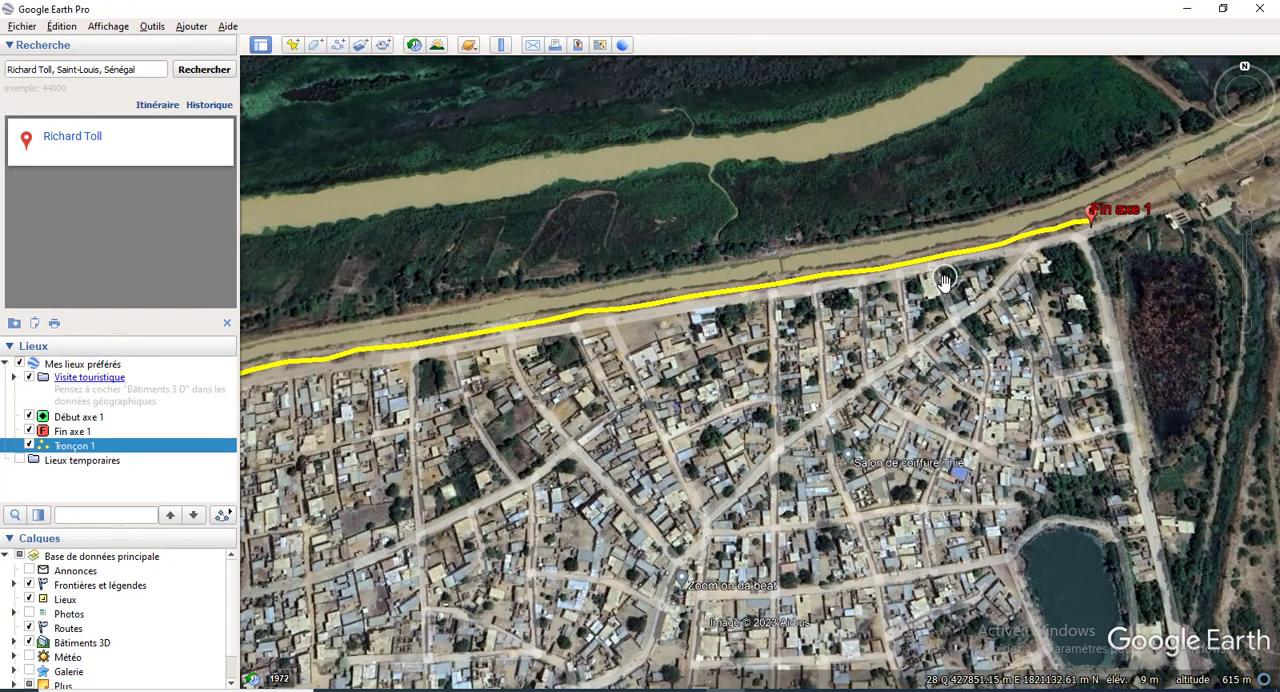
{"action": "scroll", "coordinate": [944, 283], "scroll_direction": "down", "scroll_amount": 3}
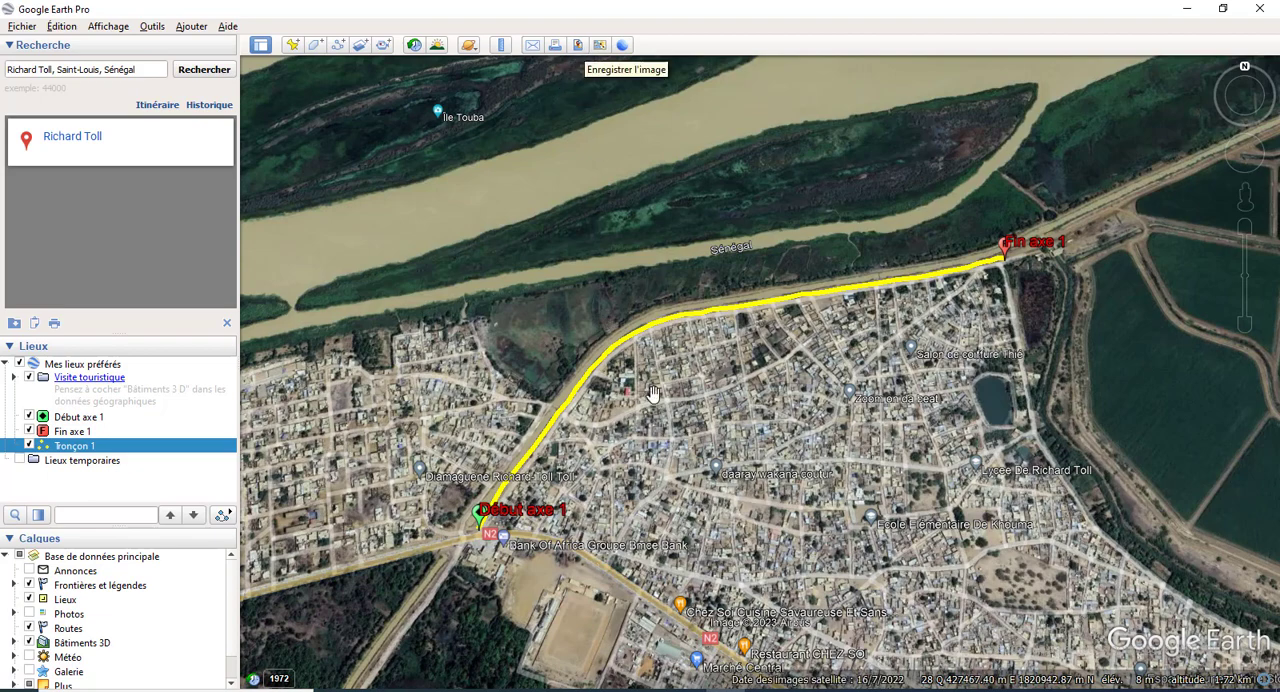
{"action": "scroll", "coordinate": [586, 296], "scroll_direction": "down", "scroll_amount": 2}
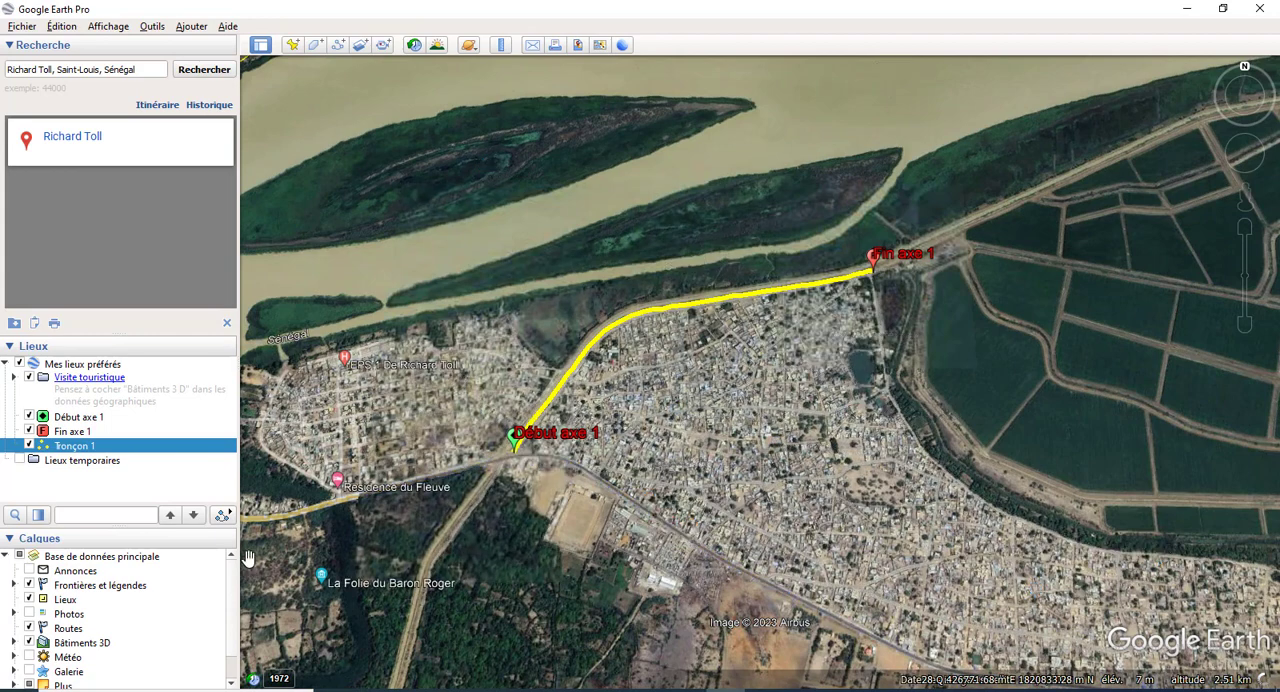
{"action": "scroll", "coordinate": [155, 598], "scroll_direction": "down", "scroll_amount": 1}
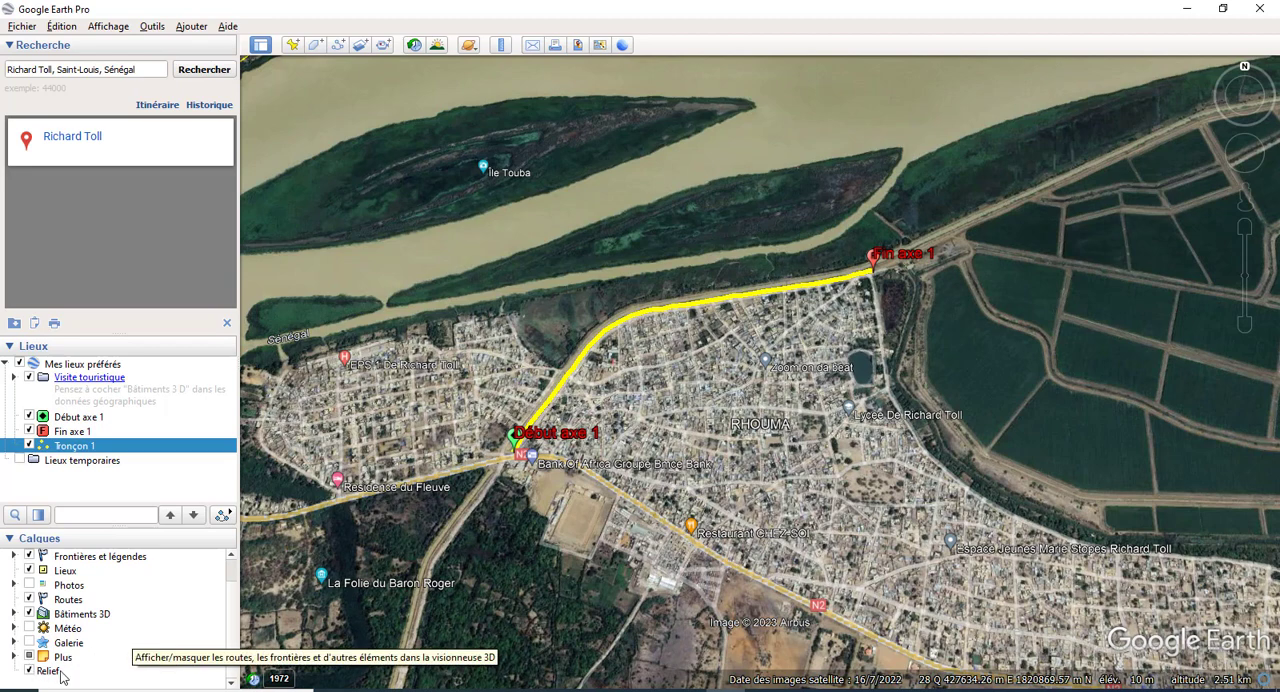
{"action": "left_click", "coordinate": [29, 659]}
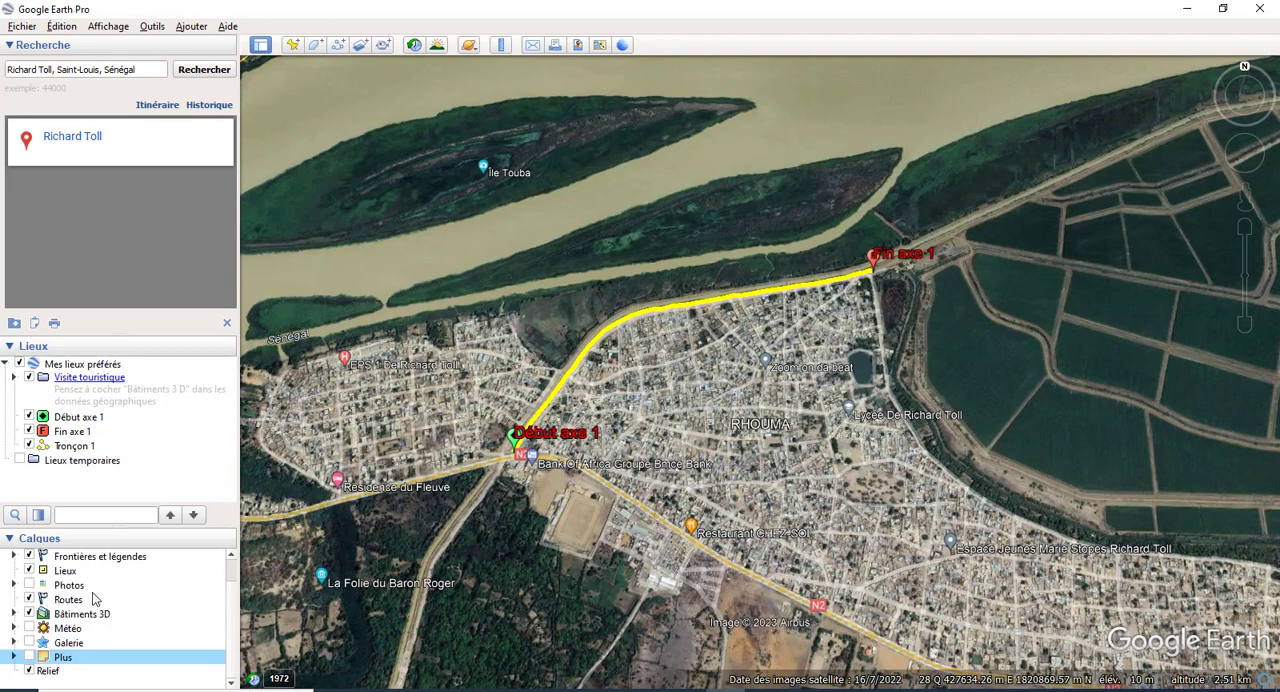
{"action": "scroll", "coordinate": [92, 592], "scroll_direction": "up", "scroll_amount": 1}
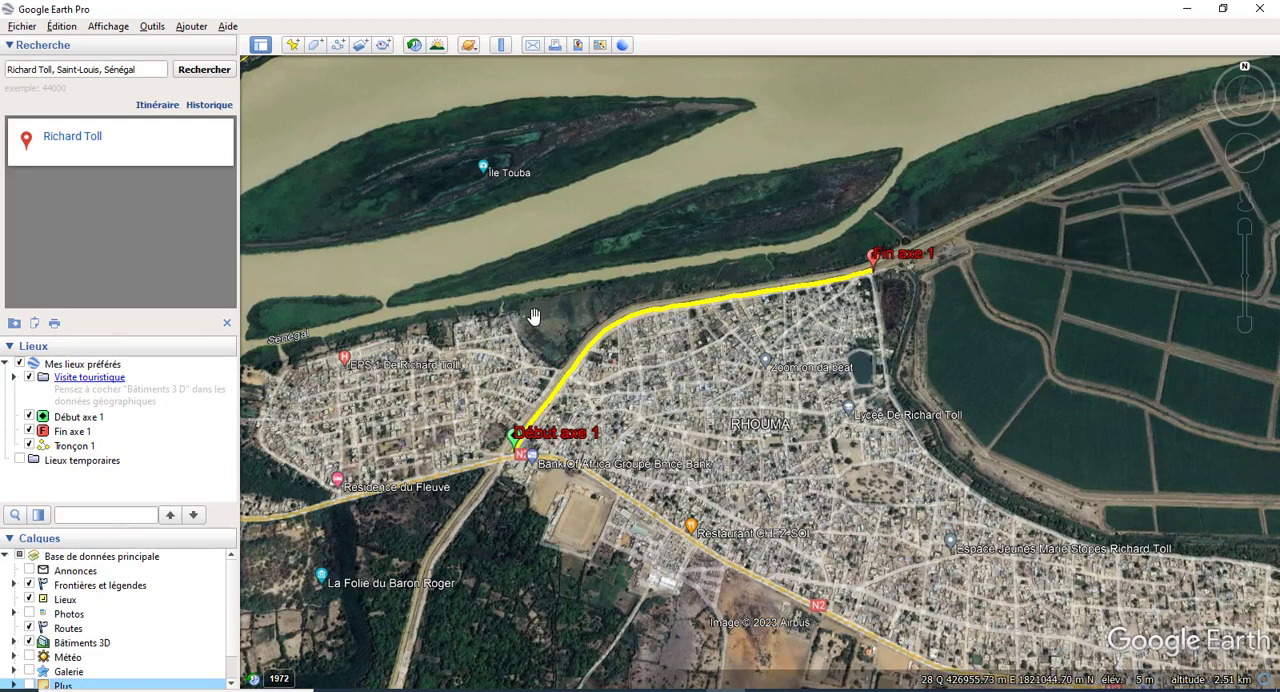
Step: Frame the whole of Tronçon 1 between its start and end markers and open the map image export options
{"action": "scroll", "coordinate": [533, 330], "scroll_direction": "up", "scroll_amount": 3}
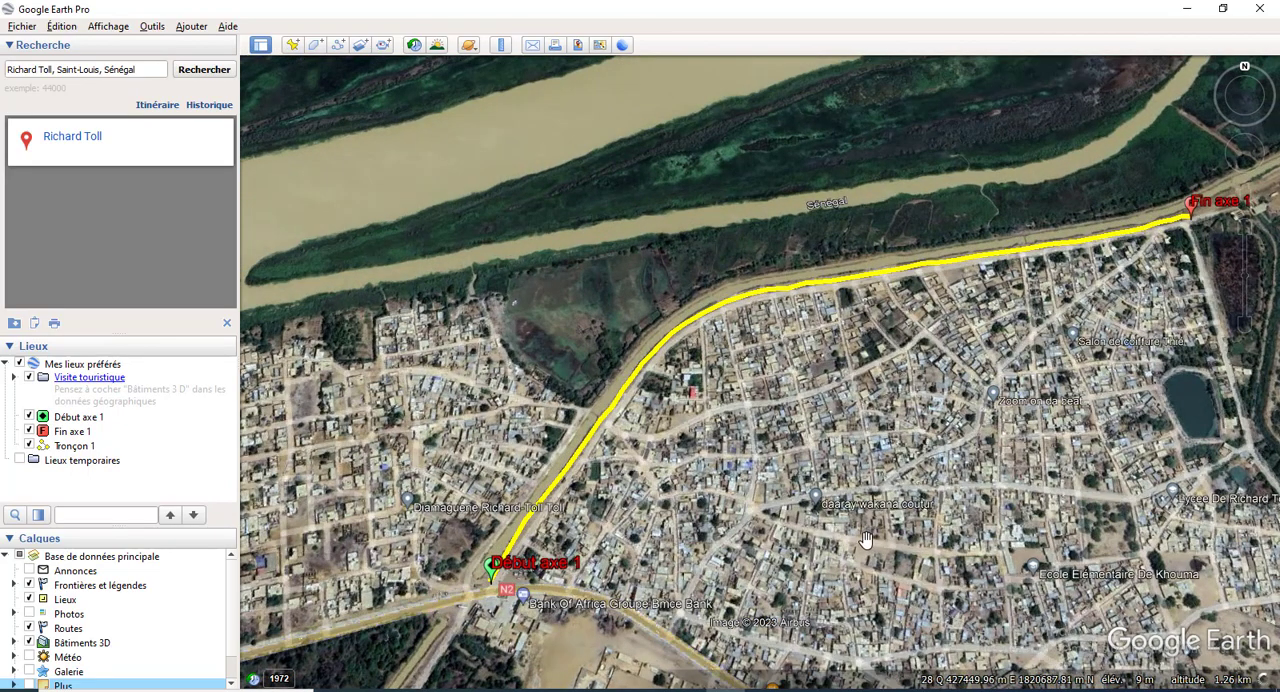
{"action": "scroll", "coordinate": [530, 433], "scroll_direction": "up", "scroll_amount": 1}
{"action": "scroll", "coordinate": [620, 436], "scroll_direction": "down", "scroll_amount": 2}
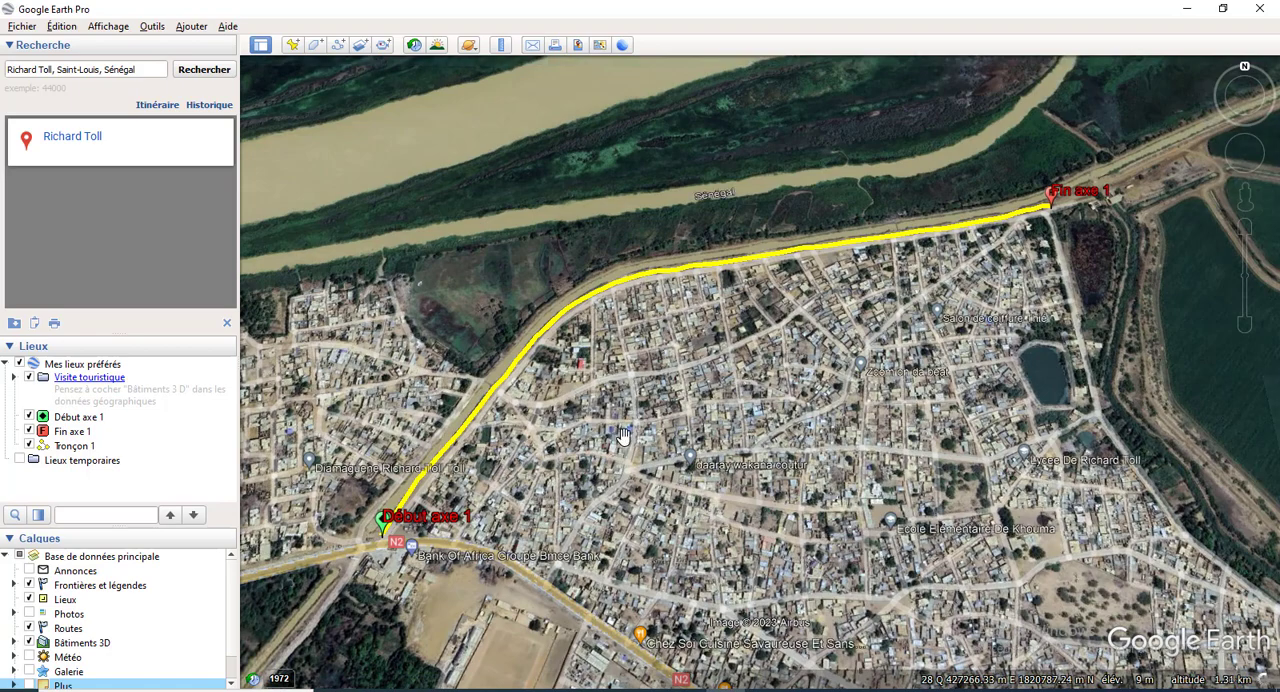
{"action": "scroll", "coordinate": [622, 436], "scroll_direction": "up", "scroll_amount": 2}
{"action": "left_click_drag", "start_coordinate": [634, 389], "coordinate": [592, 398]}
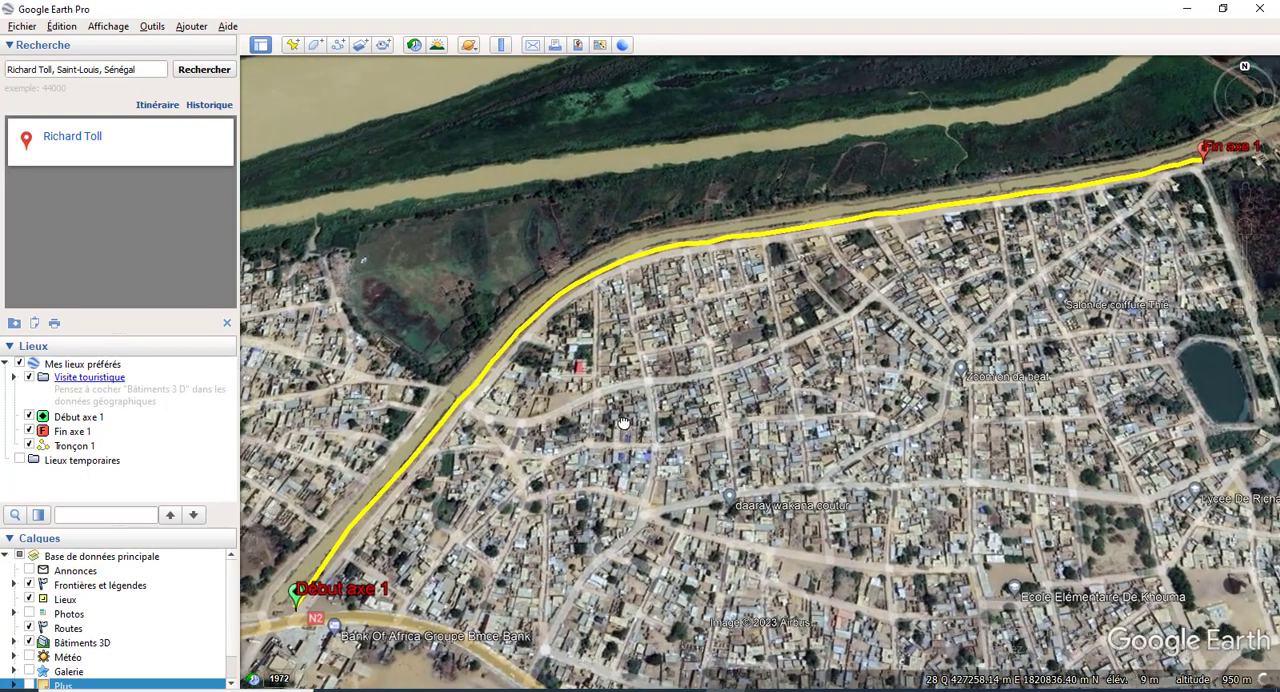
{"action": "left_click", "coordinate": [581, 46]}
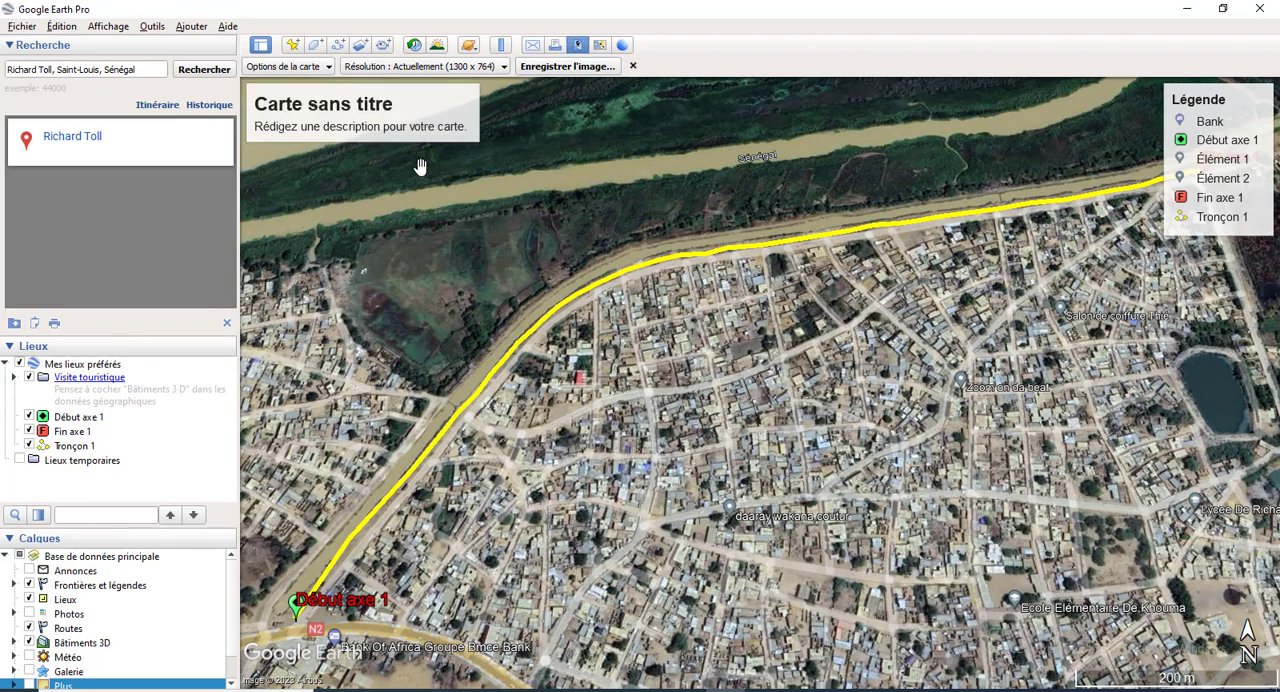
Step: Title the map image TRONCON 1 and remove its placeholder description
{"action": "left_click", "coordinate": [369, 113]}
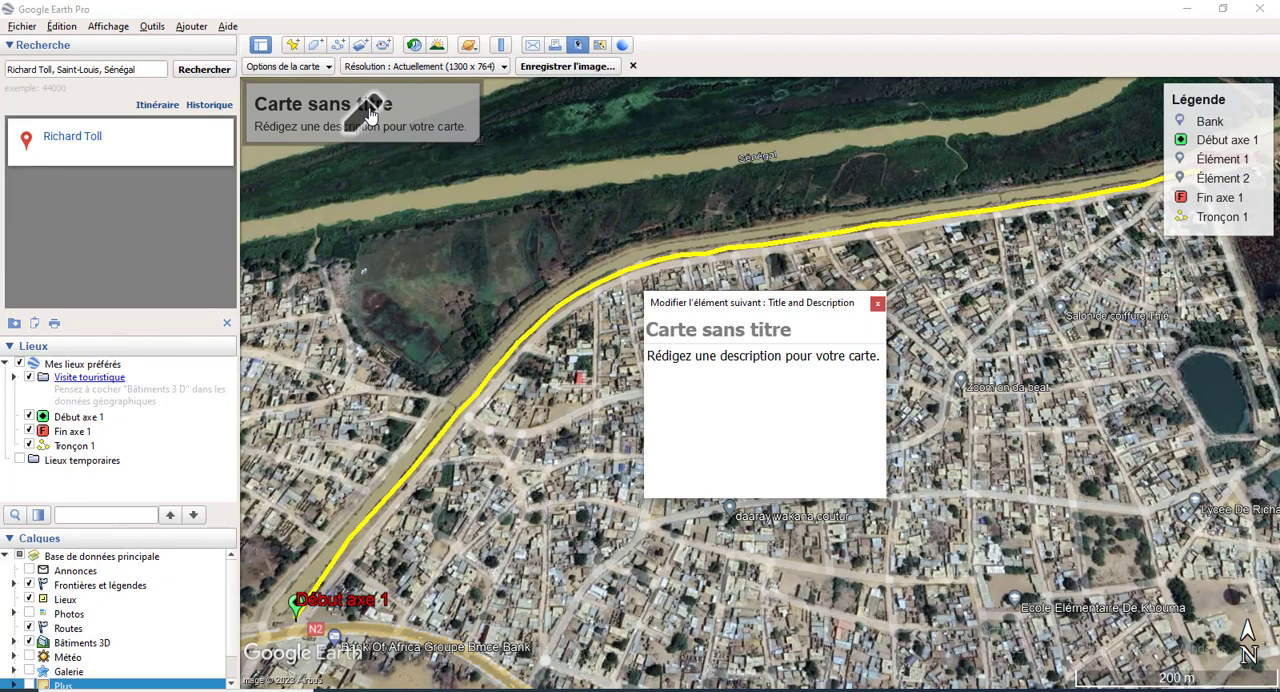
{"action": "type", "text": "T"}
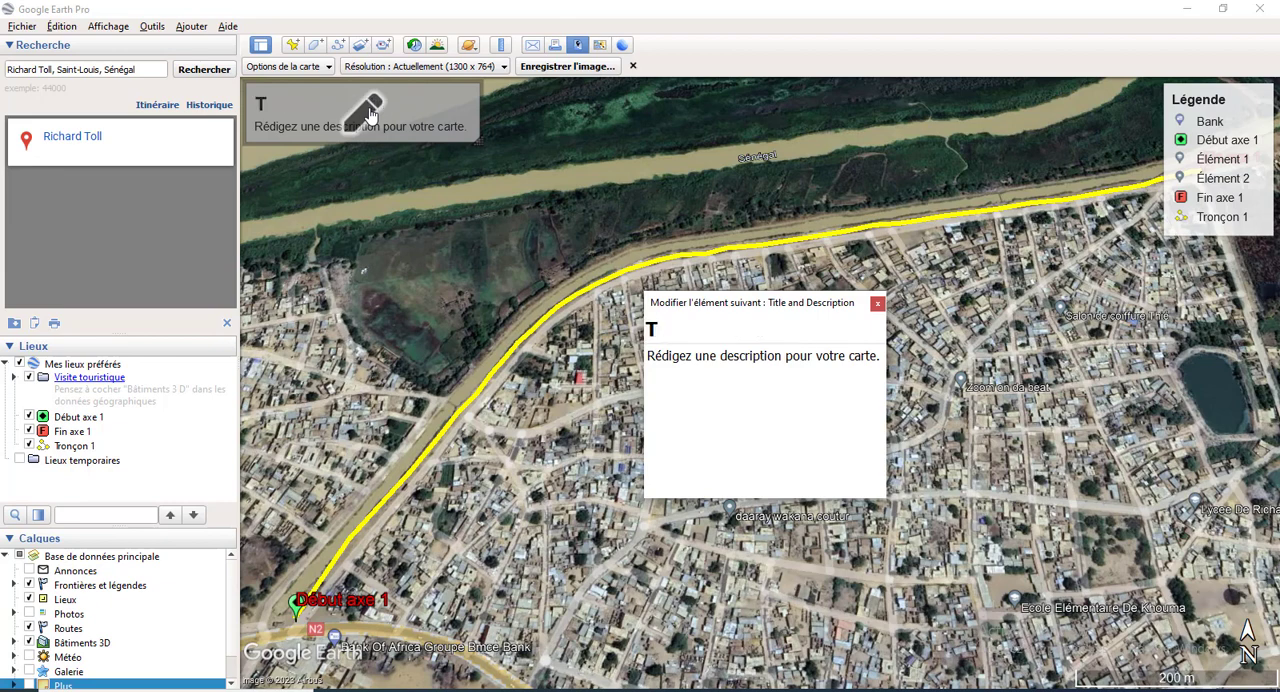
{"action": "type", "text": "RON"}
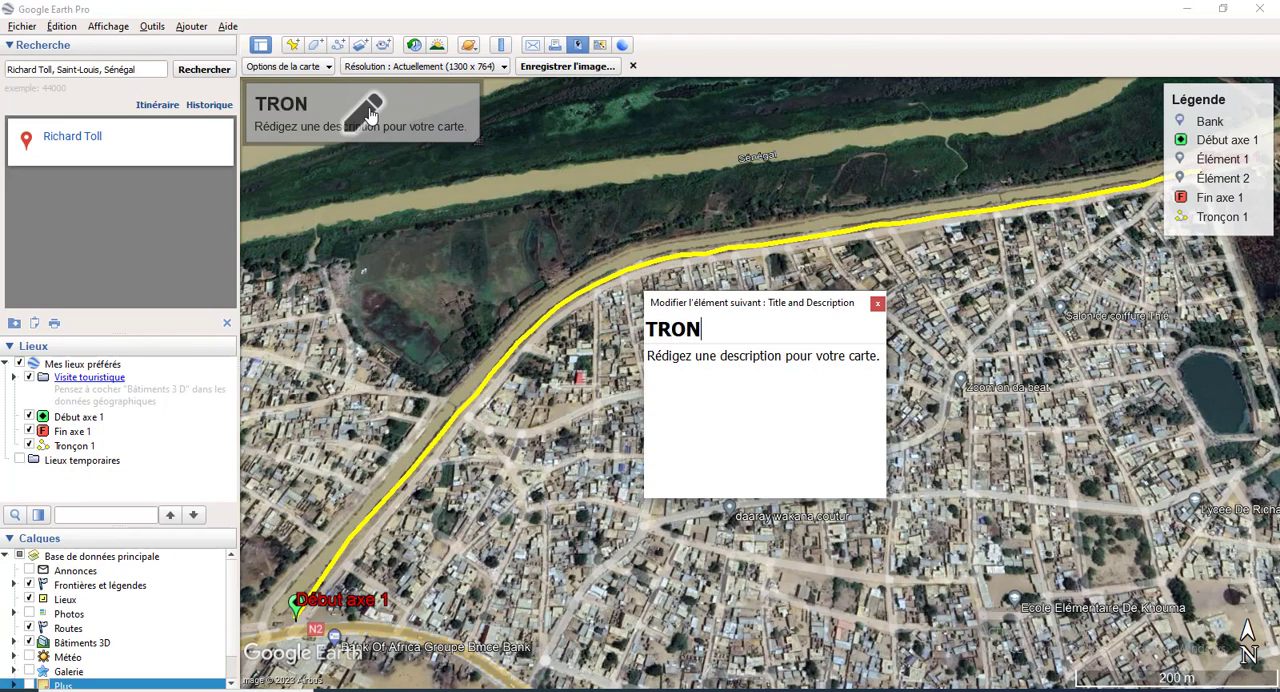
{"action": "type", "text": "CON"}
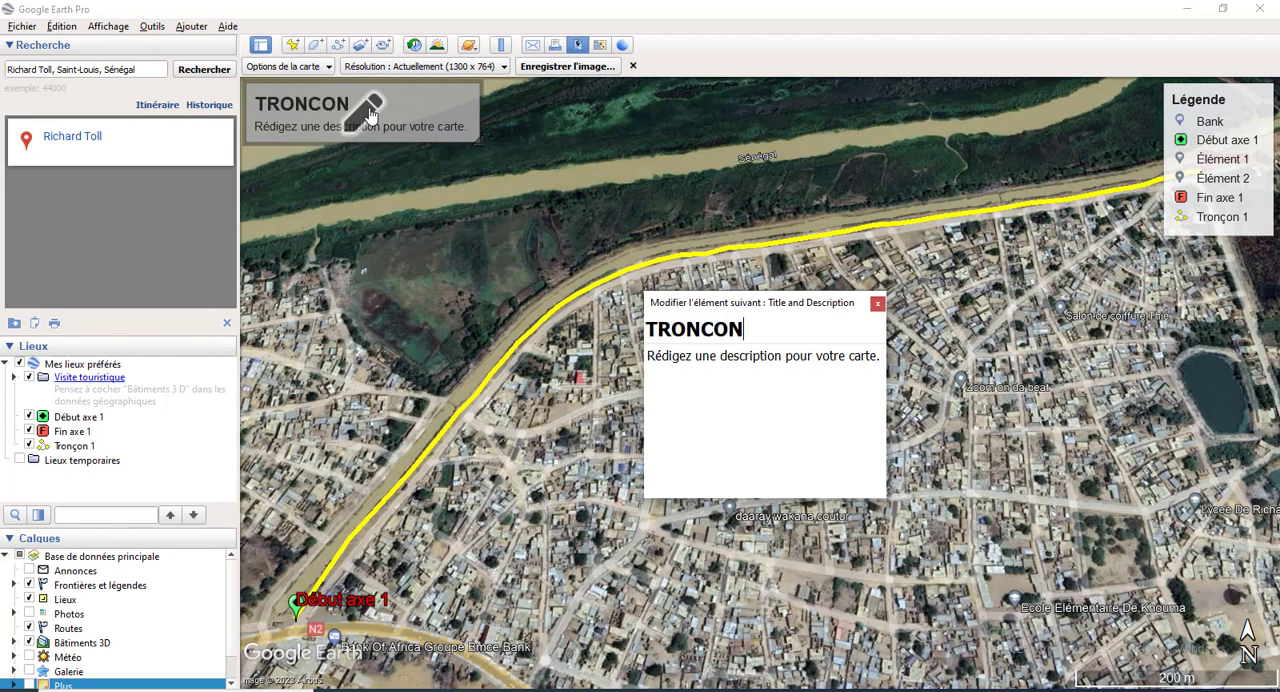
{"action": "type", "text": " 1"}
{"action": "left_click", "coordinate": [737, 362]}
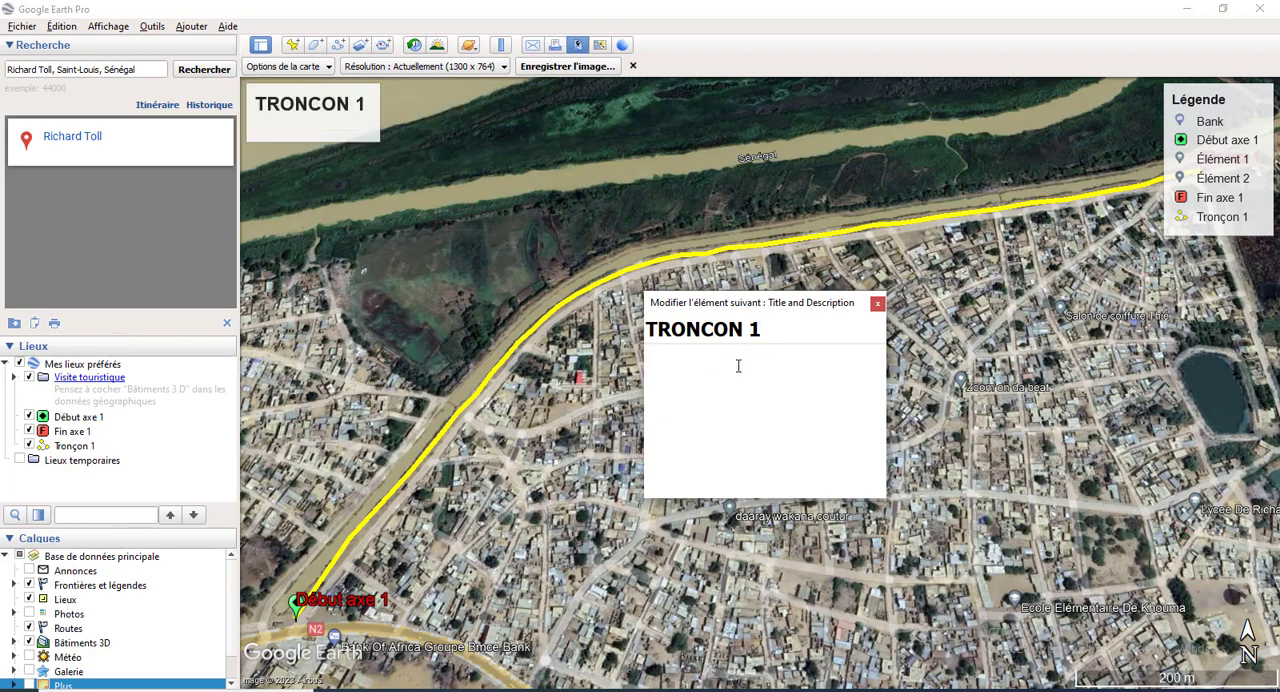
{"action": "left_click", "coordinate": [878, 304]}
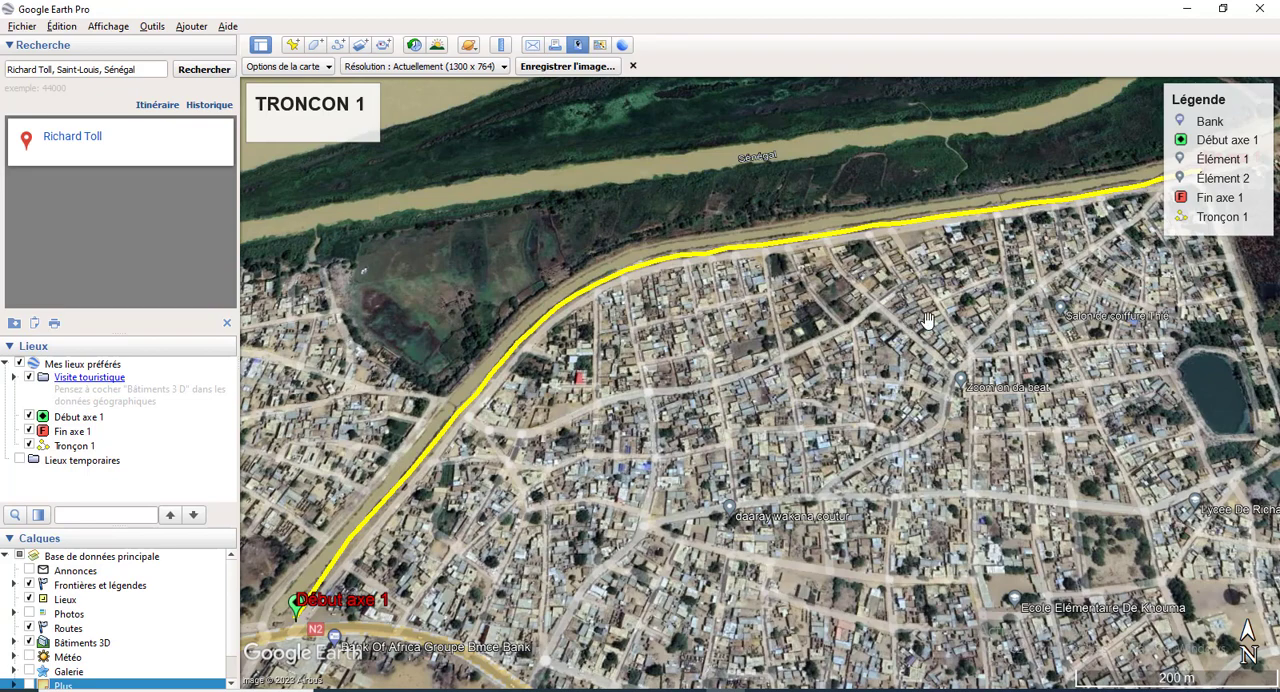
Step: Save the map image as a JPEG named AXE 1 in the Bureau folder
{"action": "mouse_move", "coordinate": [1166, 230]}
{"action": "left_click", "coordinate": [568, 68]}
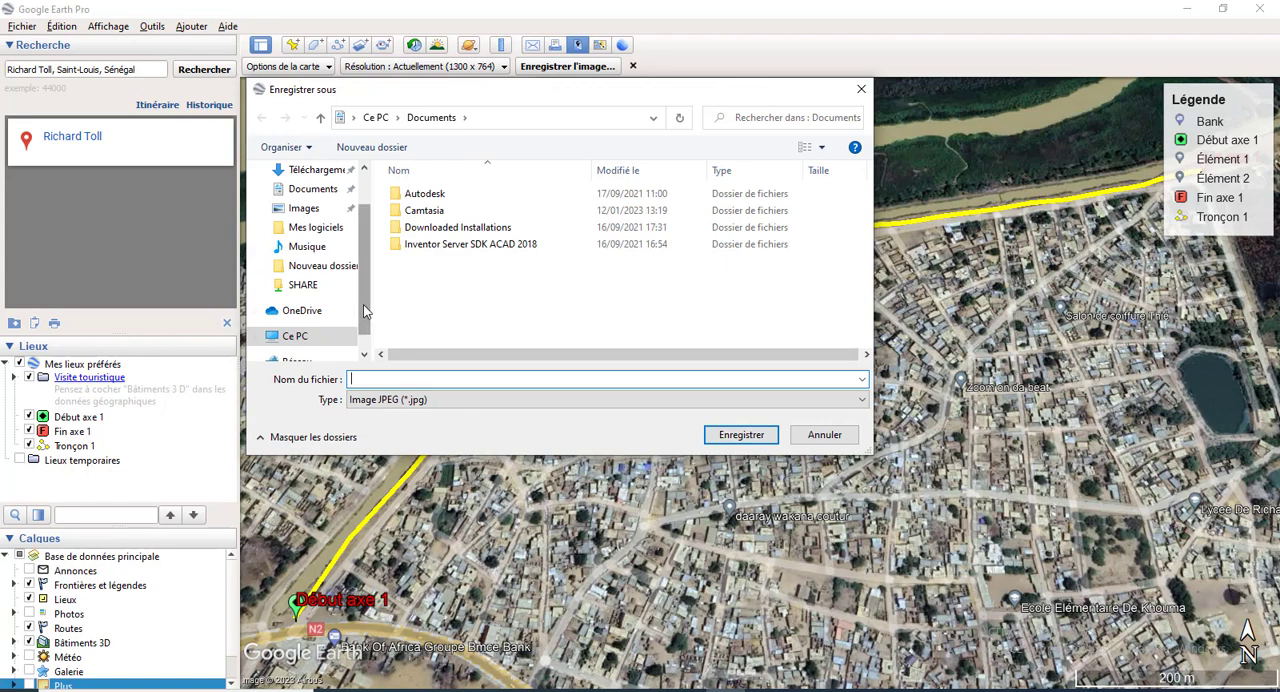
{"action": "left_click", "coordinate": [653, 118]}
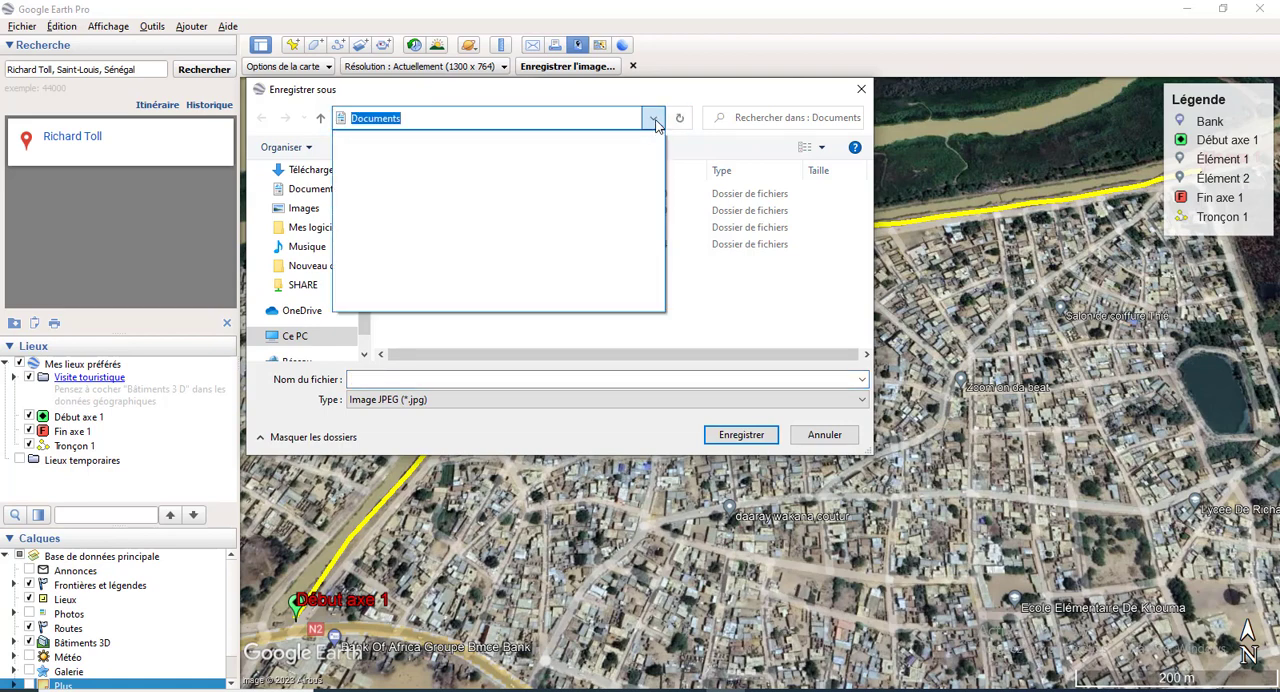
{"action": "left_click", "coordinate": [653, 118]}
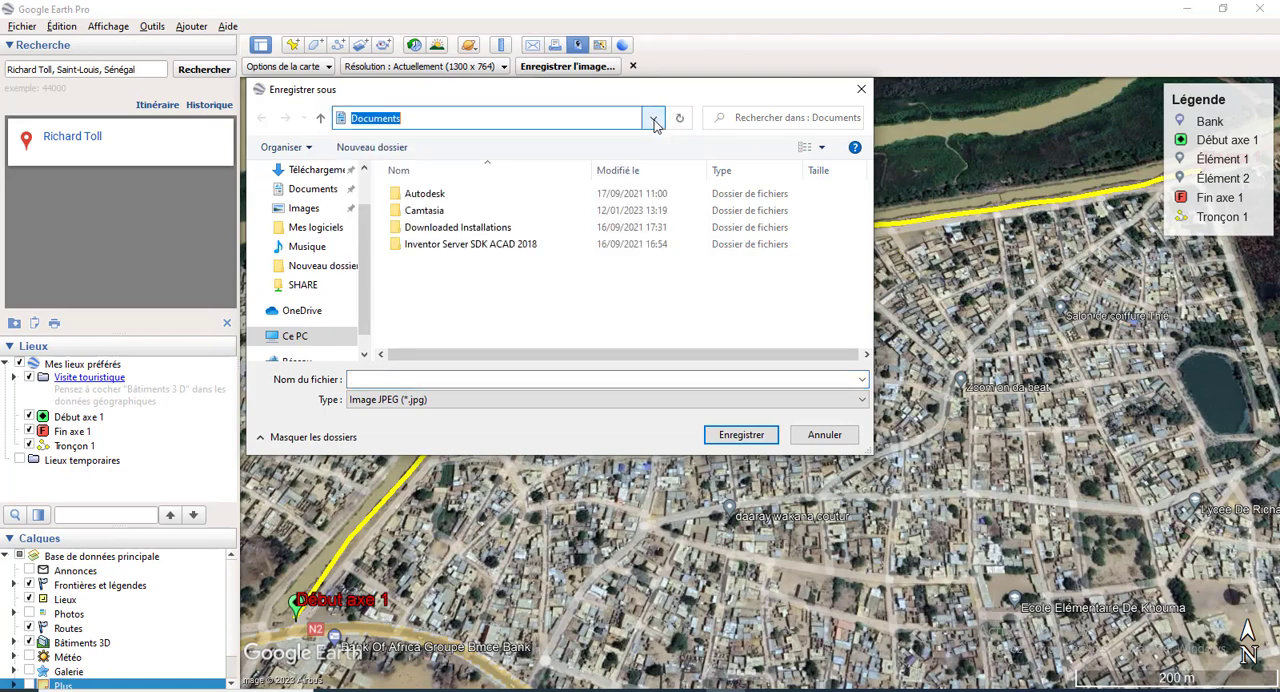
{"action": "scroll", "coordinate": [365, 234], "scroll_direction": "up", "scroll_amount": 1}
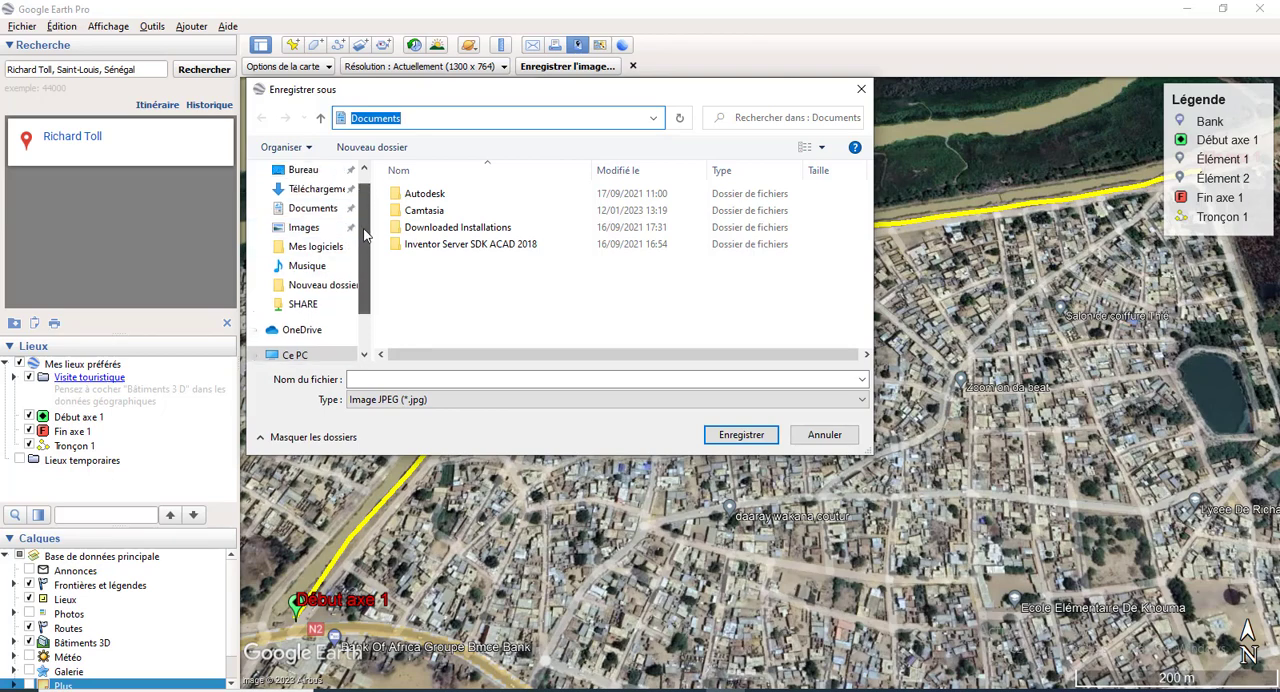
{"action": "left_click", "coordinate": [304, 171]}
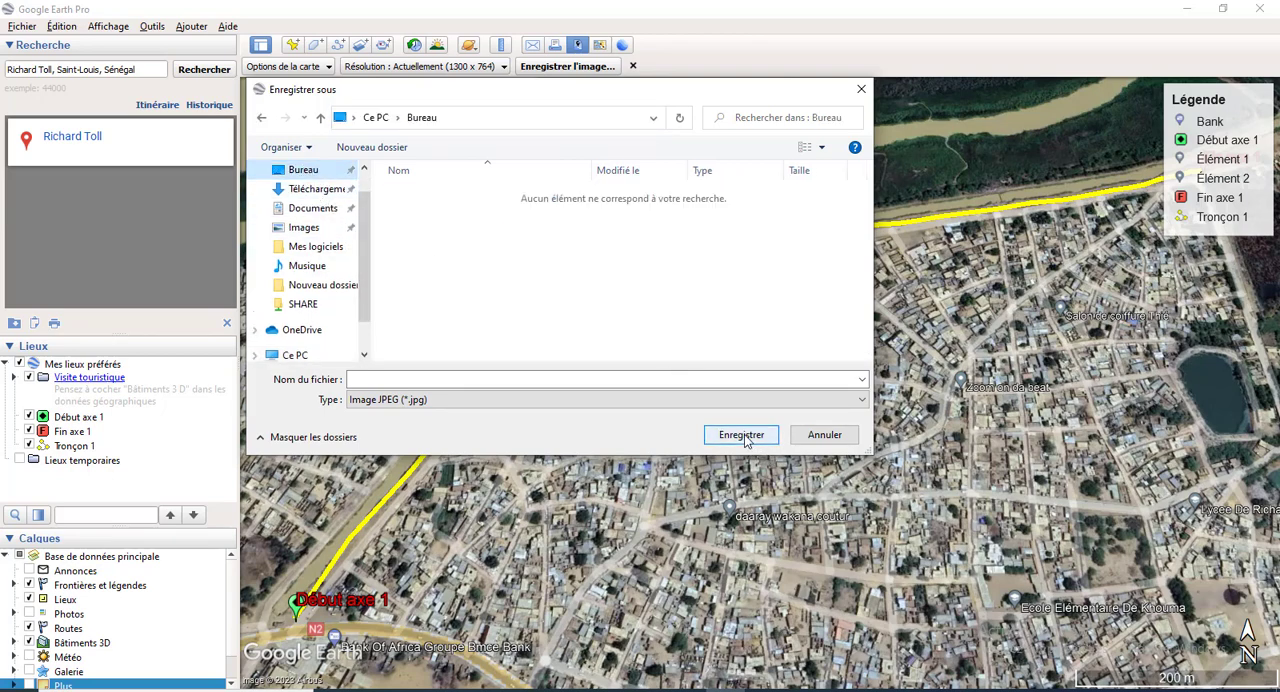
{"action": "left_click", "coordinate": [489, 378]}
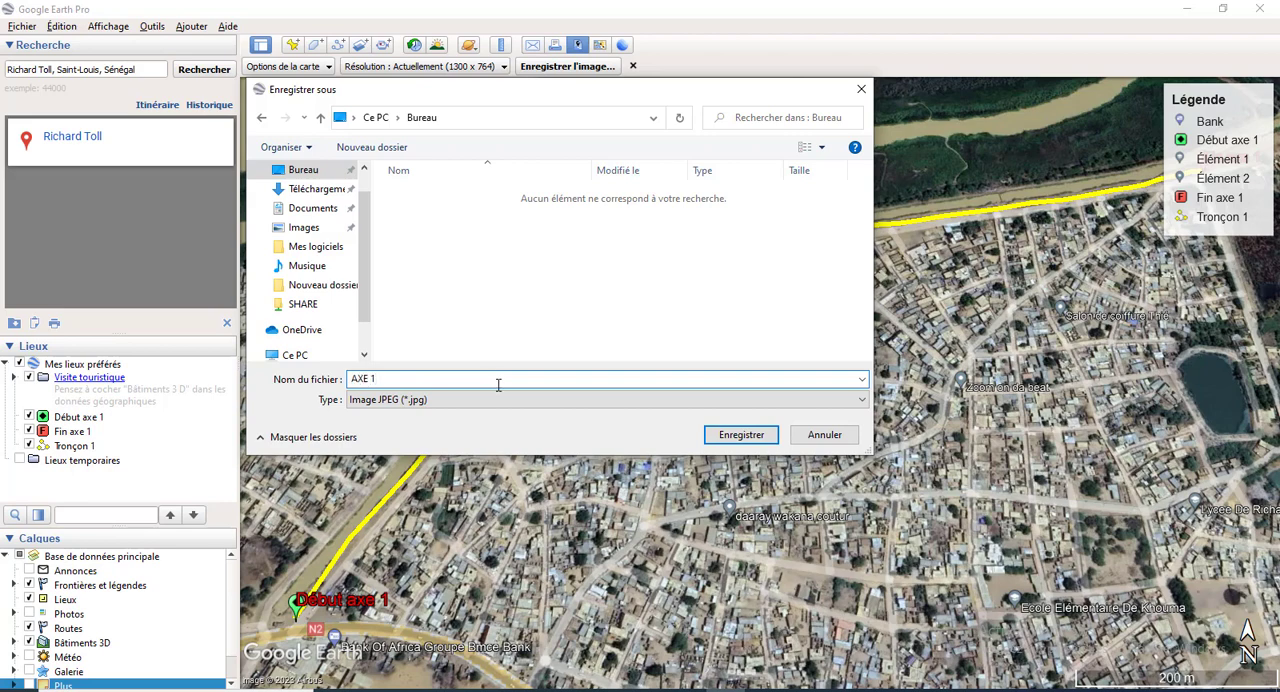
{"action": "left_click", "coordinate": [740, 436]}
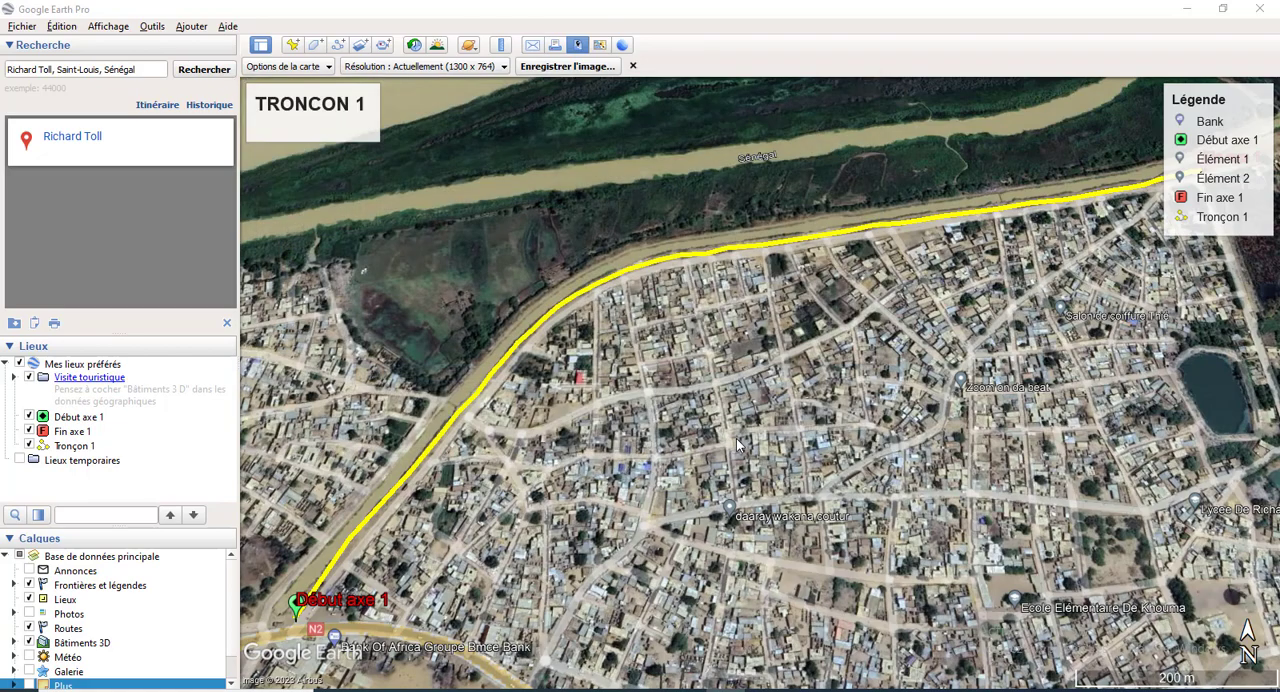
Step: Switch to the Windows desktop and open the exported AXE 1 image to check it
{"action": "key", "text": "alt+Tab"}
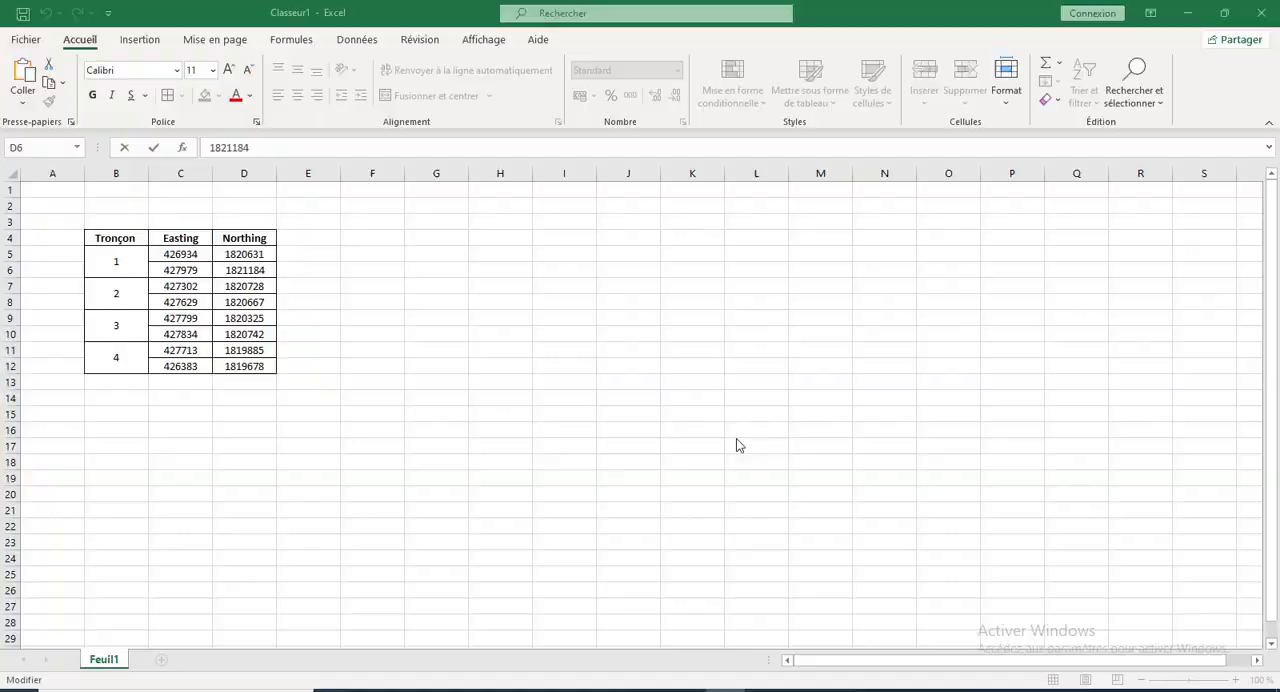
{"action": "key", "text": "alt+Tab"}
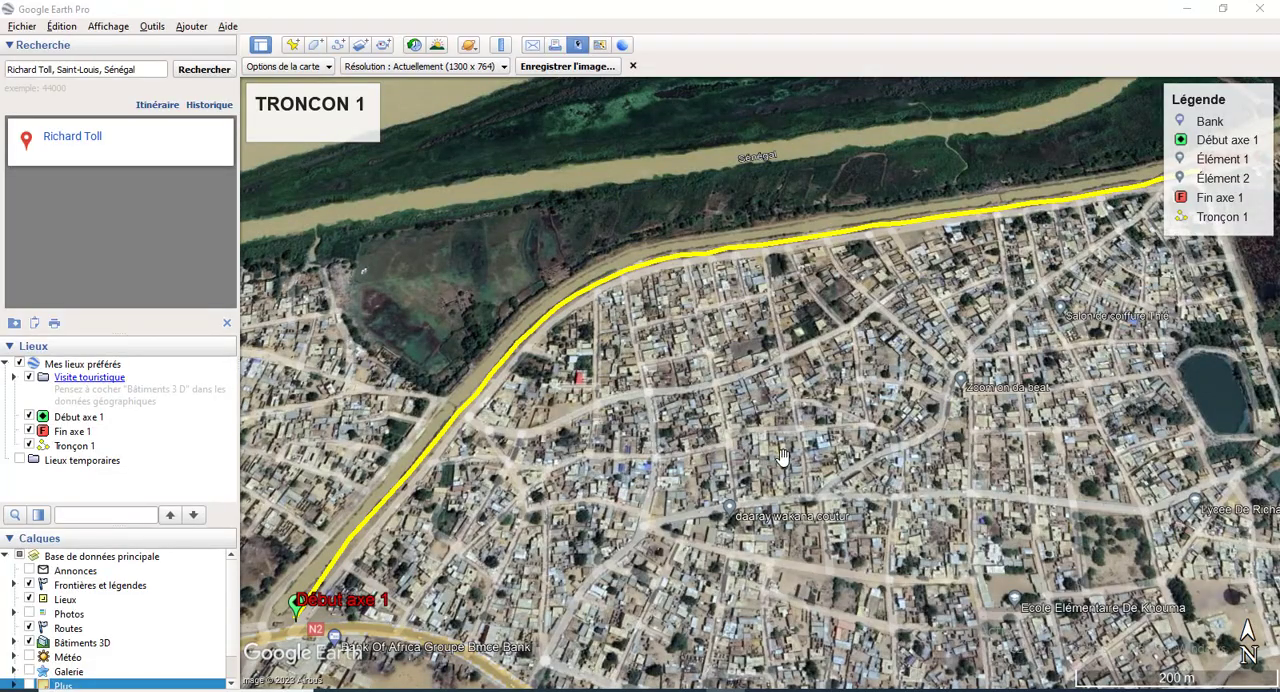
{"action": "left_click", "coordinate": [1188, 10]}
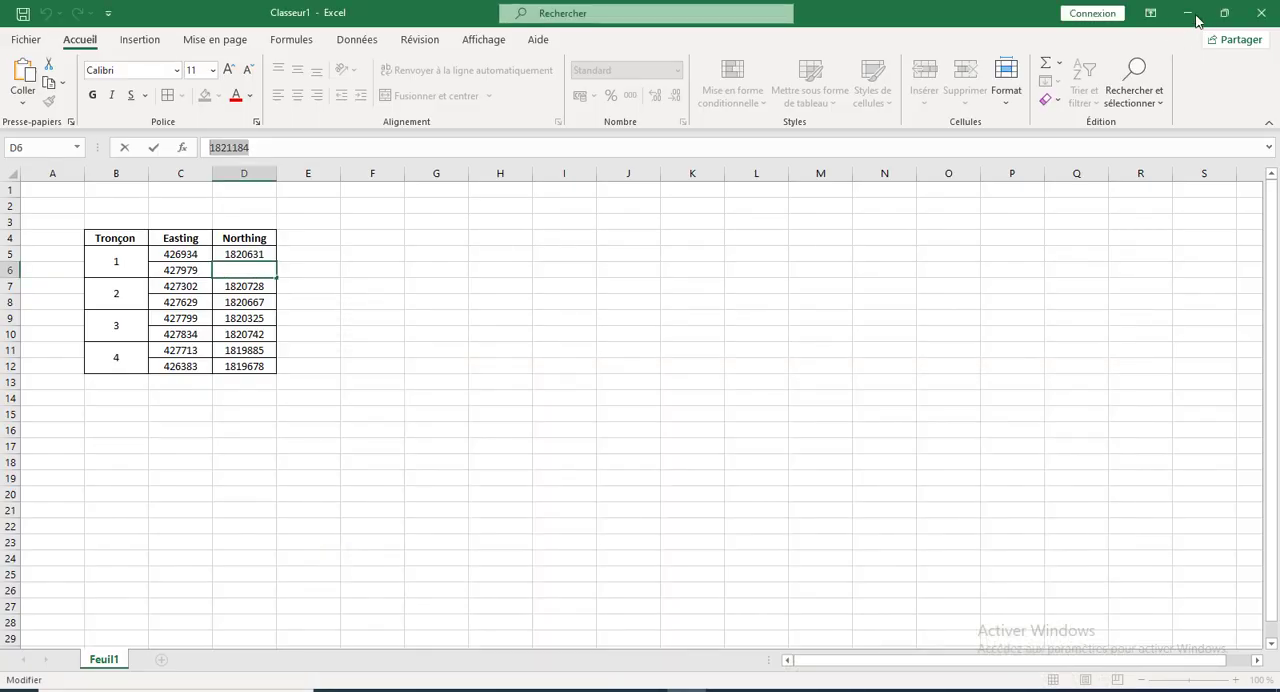
{"action": "left_click", "coordinate": [1193, 16]}
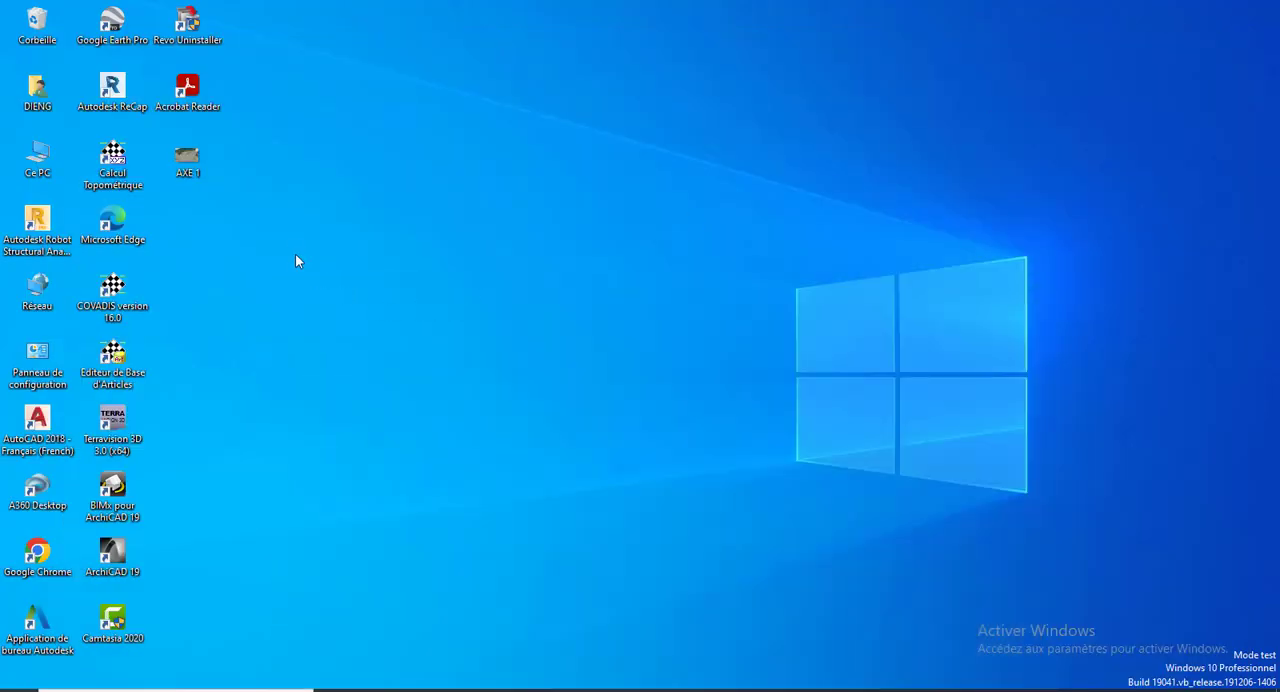
{"action": "double_click", "coordinate": [195, 168]}
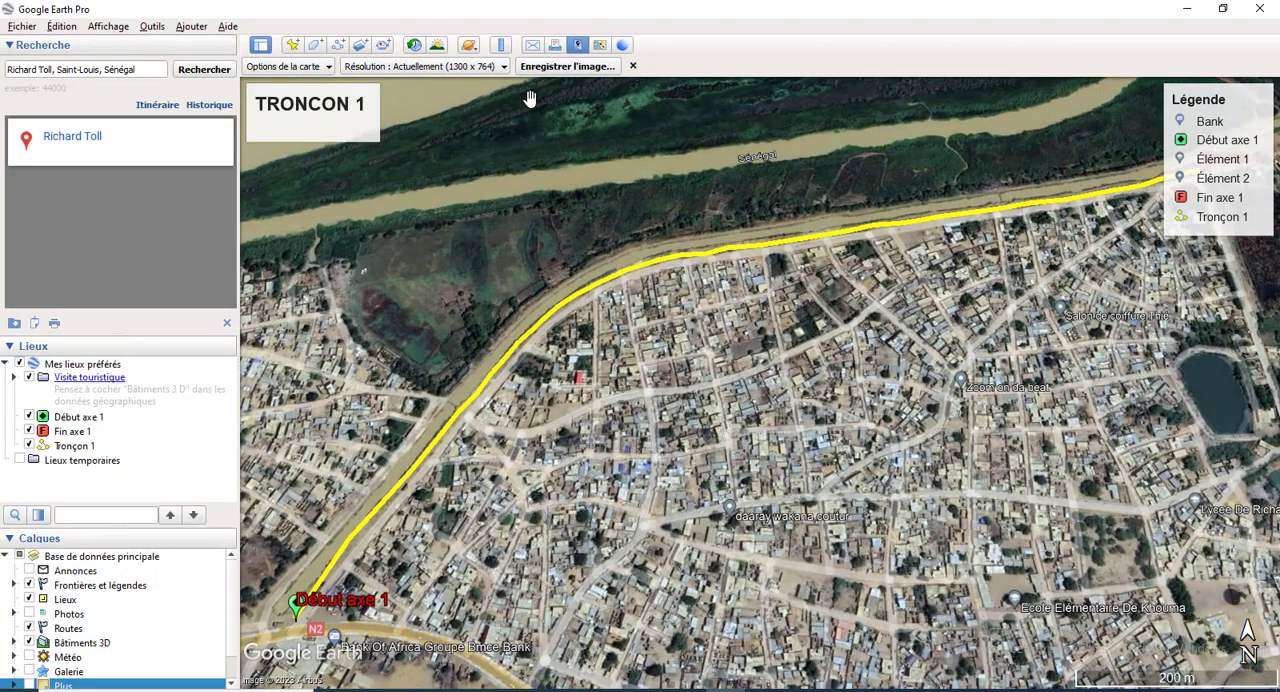
Step: Close the map image export options and view the Tronçon 1 path with its surroundings
{"action": "left_click", "coordinate": [632, 66]}
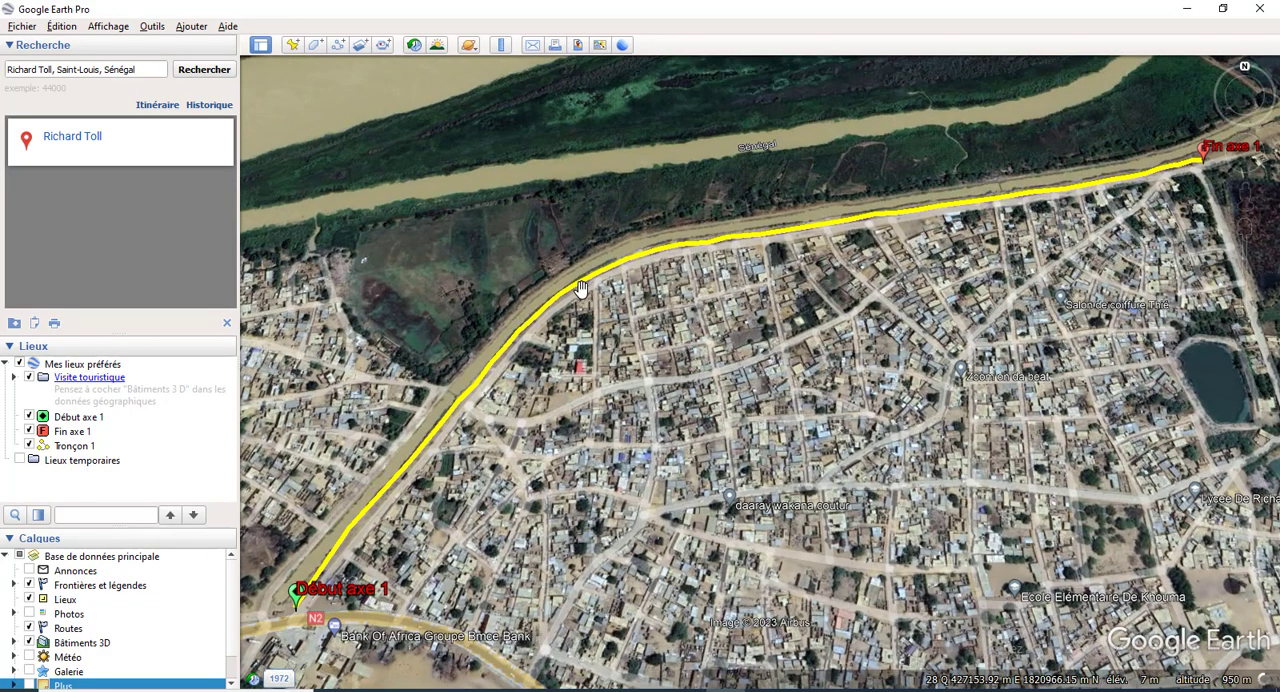
{"action": "scroll", "coordinate": [580, 288], "scroll_direction": "down", "scroll_amount": 3}
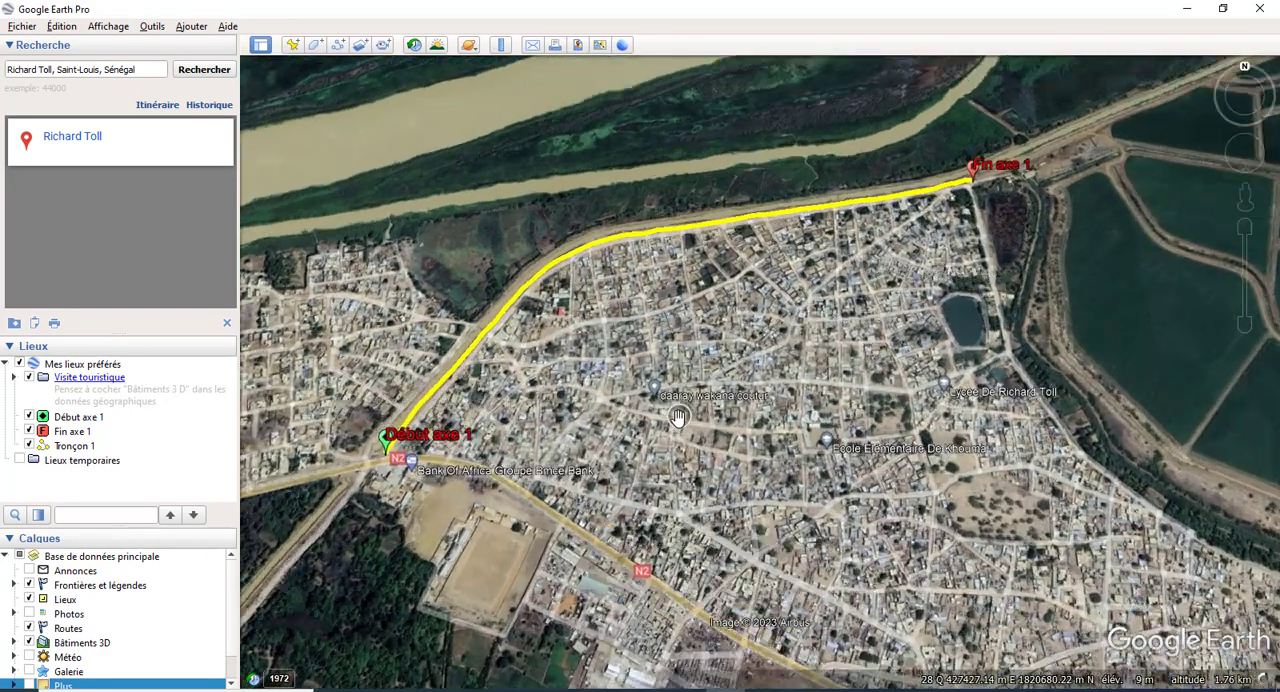
{"action": "scroll", "coordinate": [678, 418], "scroll_direction": "down", "scroll_amount": 1}
{"action": "scroll", "coordinate": [650, 430], "scroll_direction": "up", "scroll_amount": 3}
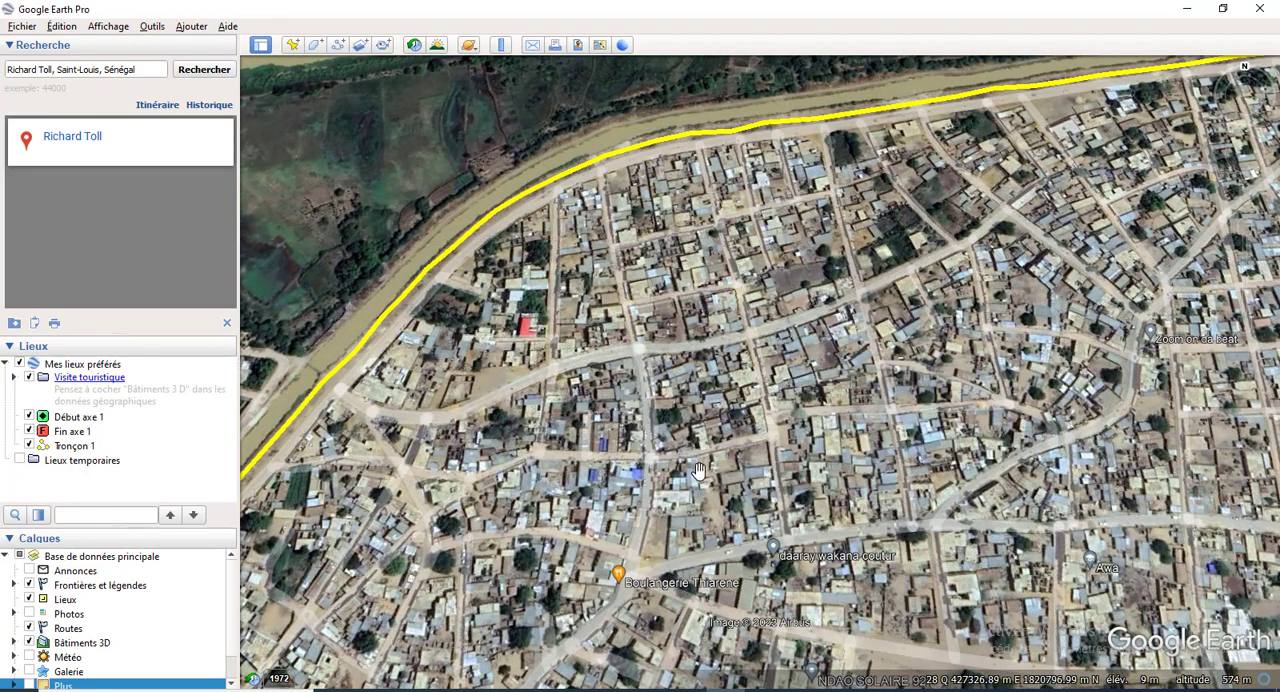
Step: Switch to the Excel workbook, commit the Northing value 1821184 in cell D6, and return to Google Earth Pro
{"action": "left_click", "coordinate": [687, 690]}
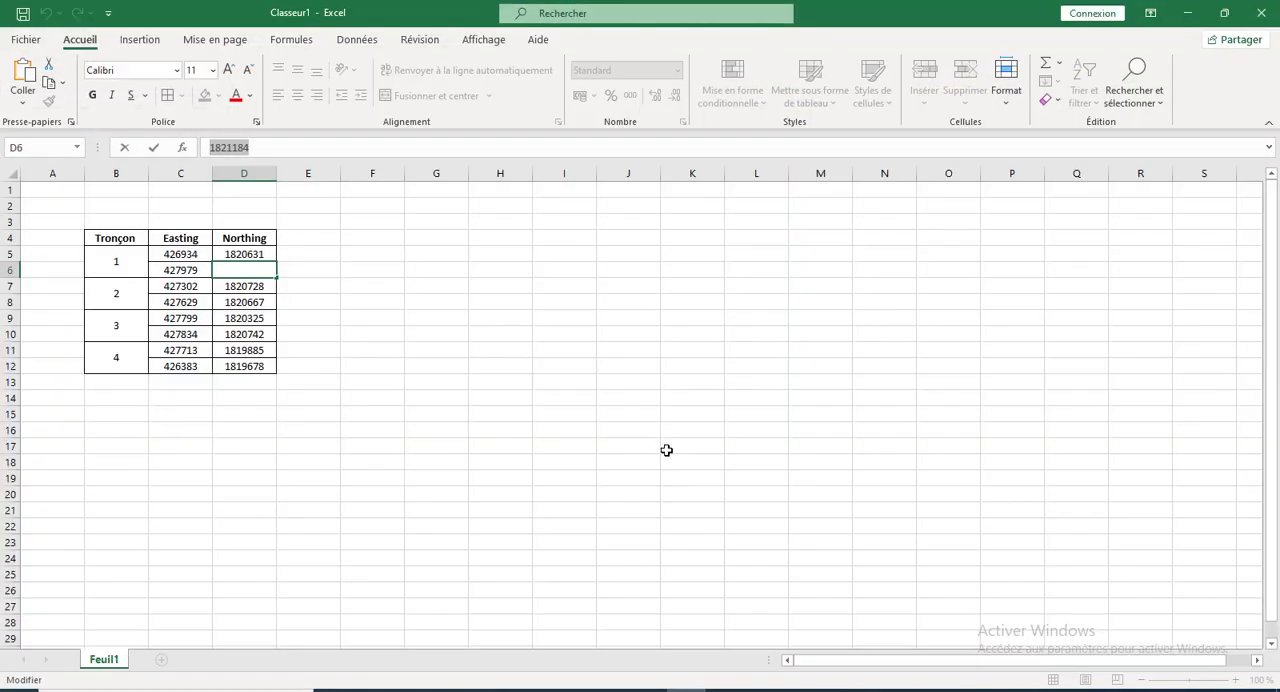
{"action": "key", "text": "ctrl+Return"}
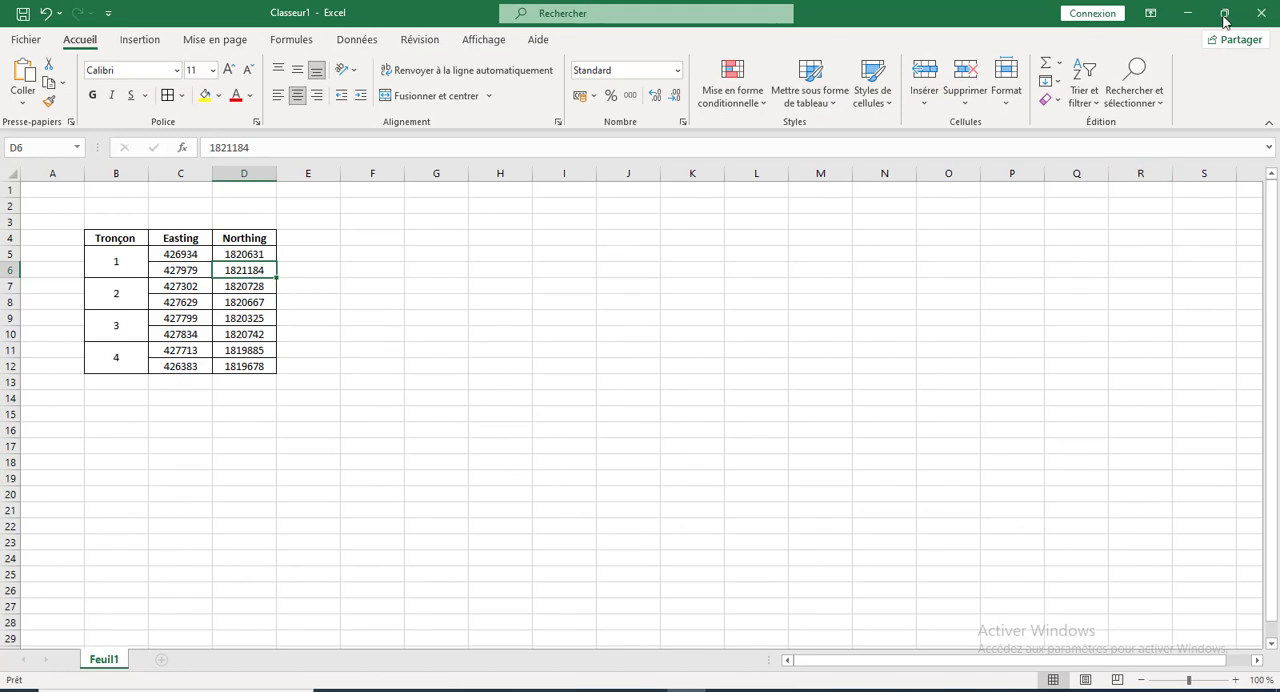
{"action": "left_click", "coordinate": [1187, 13]}
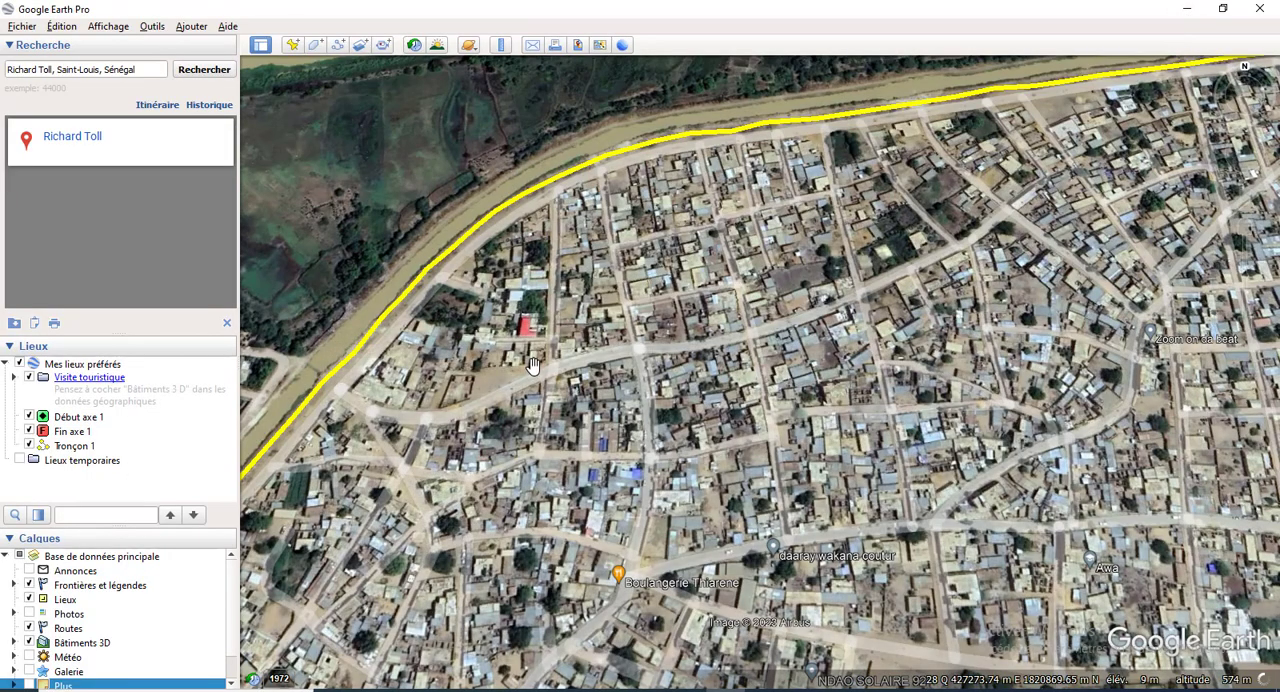
{"action": "scroll", "coordinate": [533, 370], "scroll_direction": "down", "scroll_amount": 5}
{"action": "scroll", "coordinate": [543, 378], "scroll_direction": "up", "scroll_amount": 5}
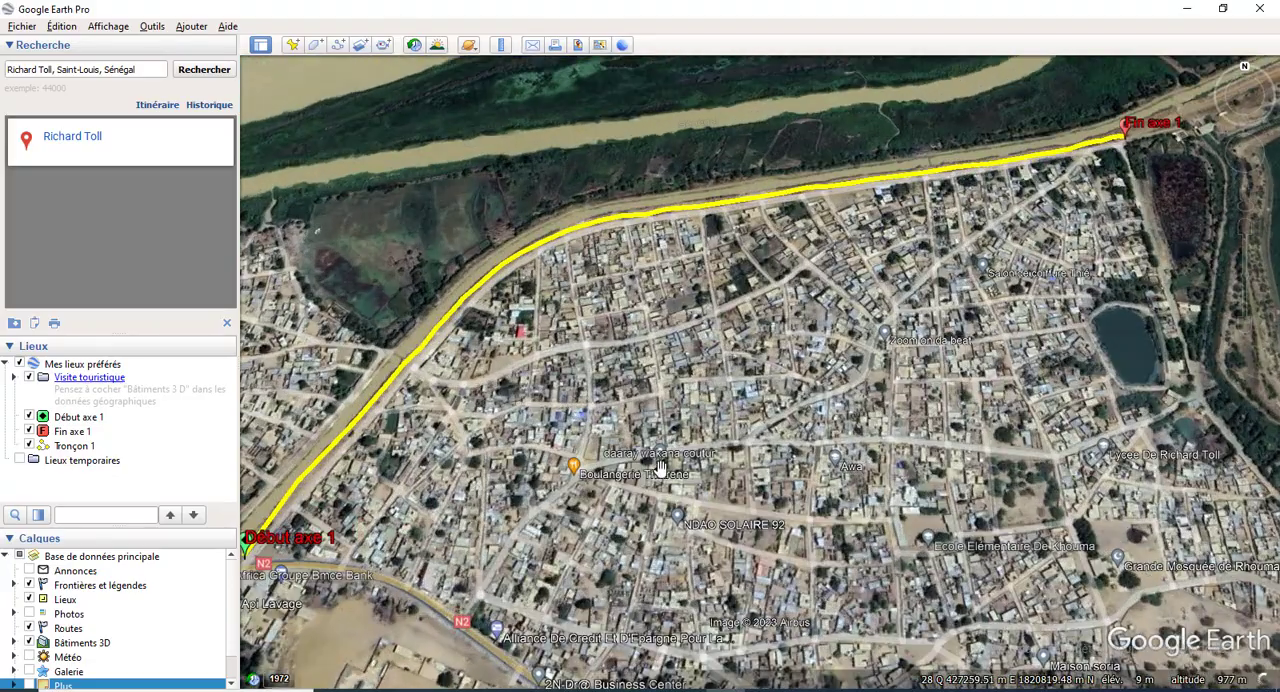
{"action": "scroll", "coordinate": [609, 404], "scroll_direction": "up", "scroll_amount": 2}
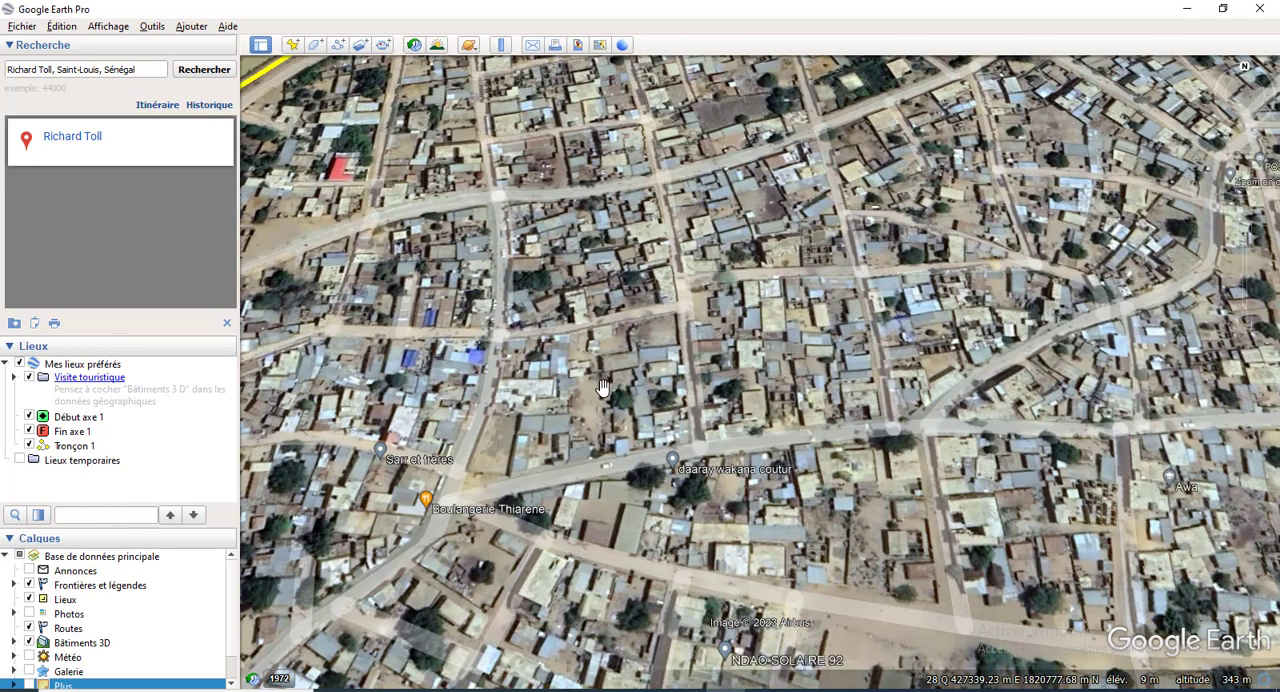
{"action": "left_click", "coordinate": [805, 690]}
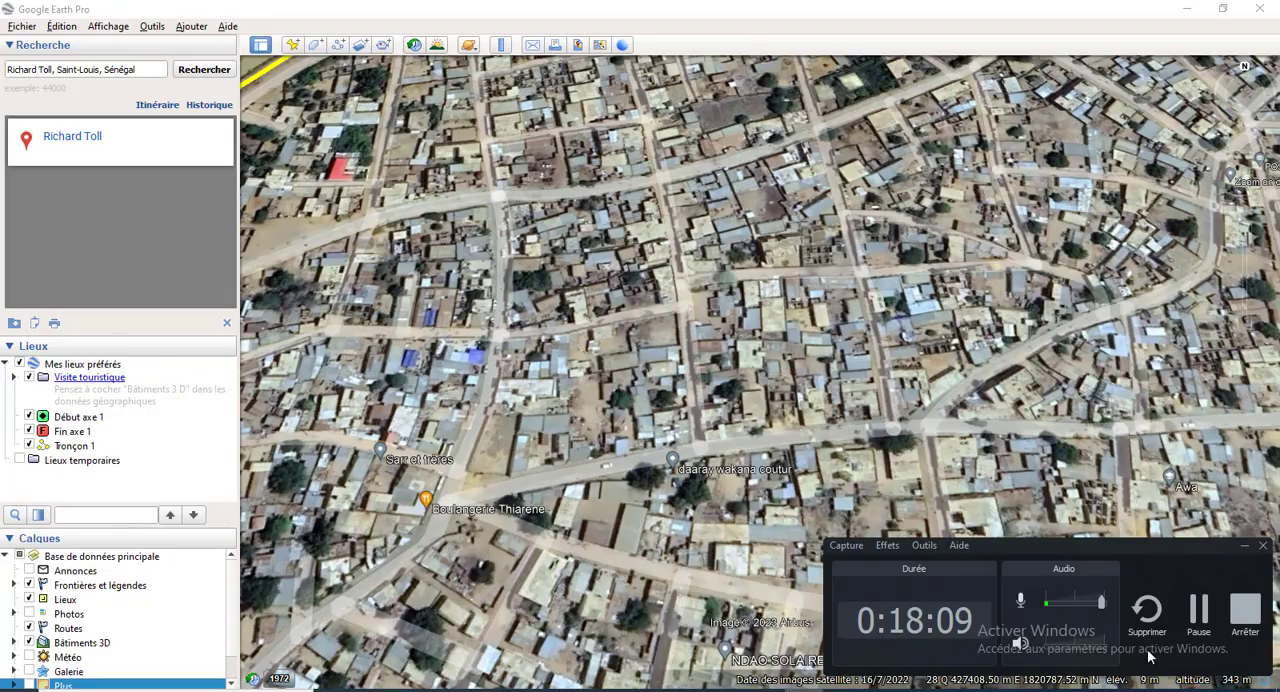
{"action": "left_click", "coordinate": [1234, 614]}
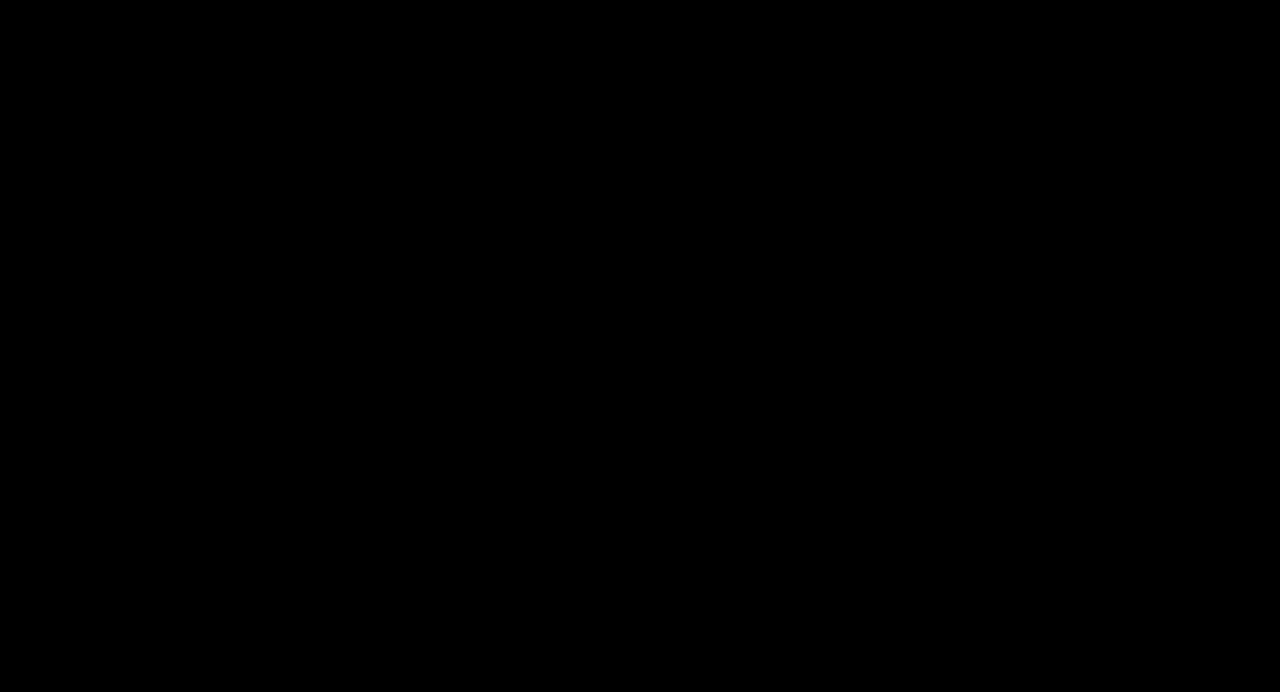